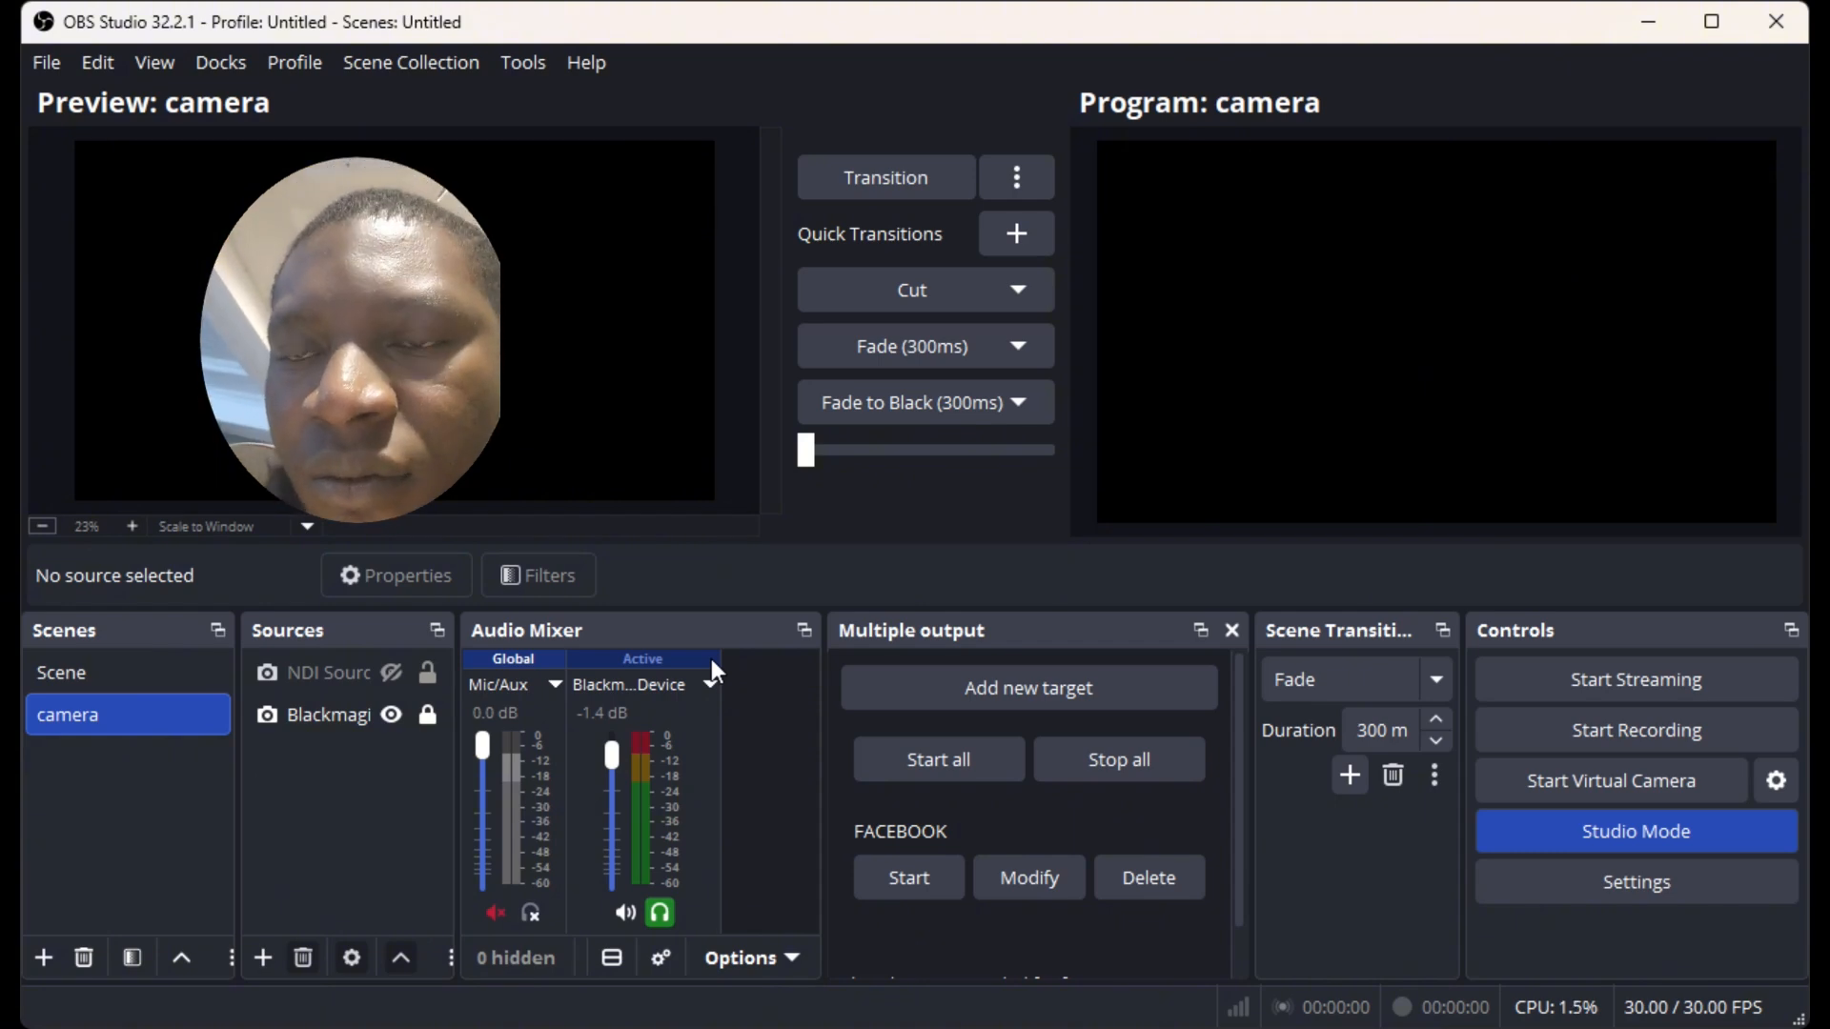
- Add a Video Capture Device source to the scene named Scene, fit it to the full canvas and lock it
left_click(125, 679)
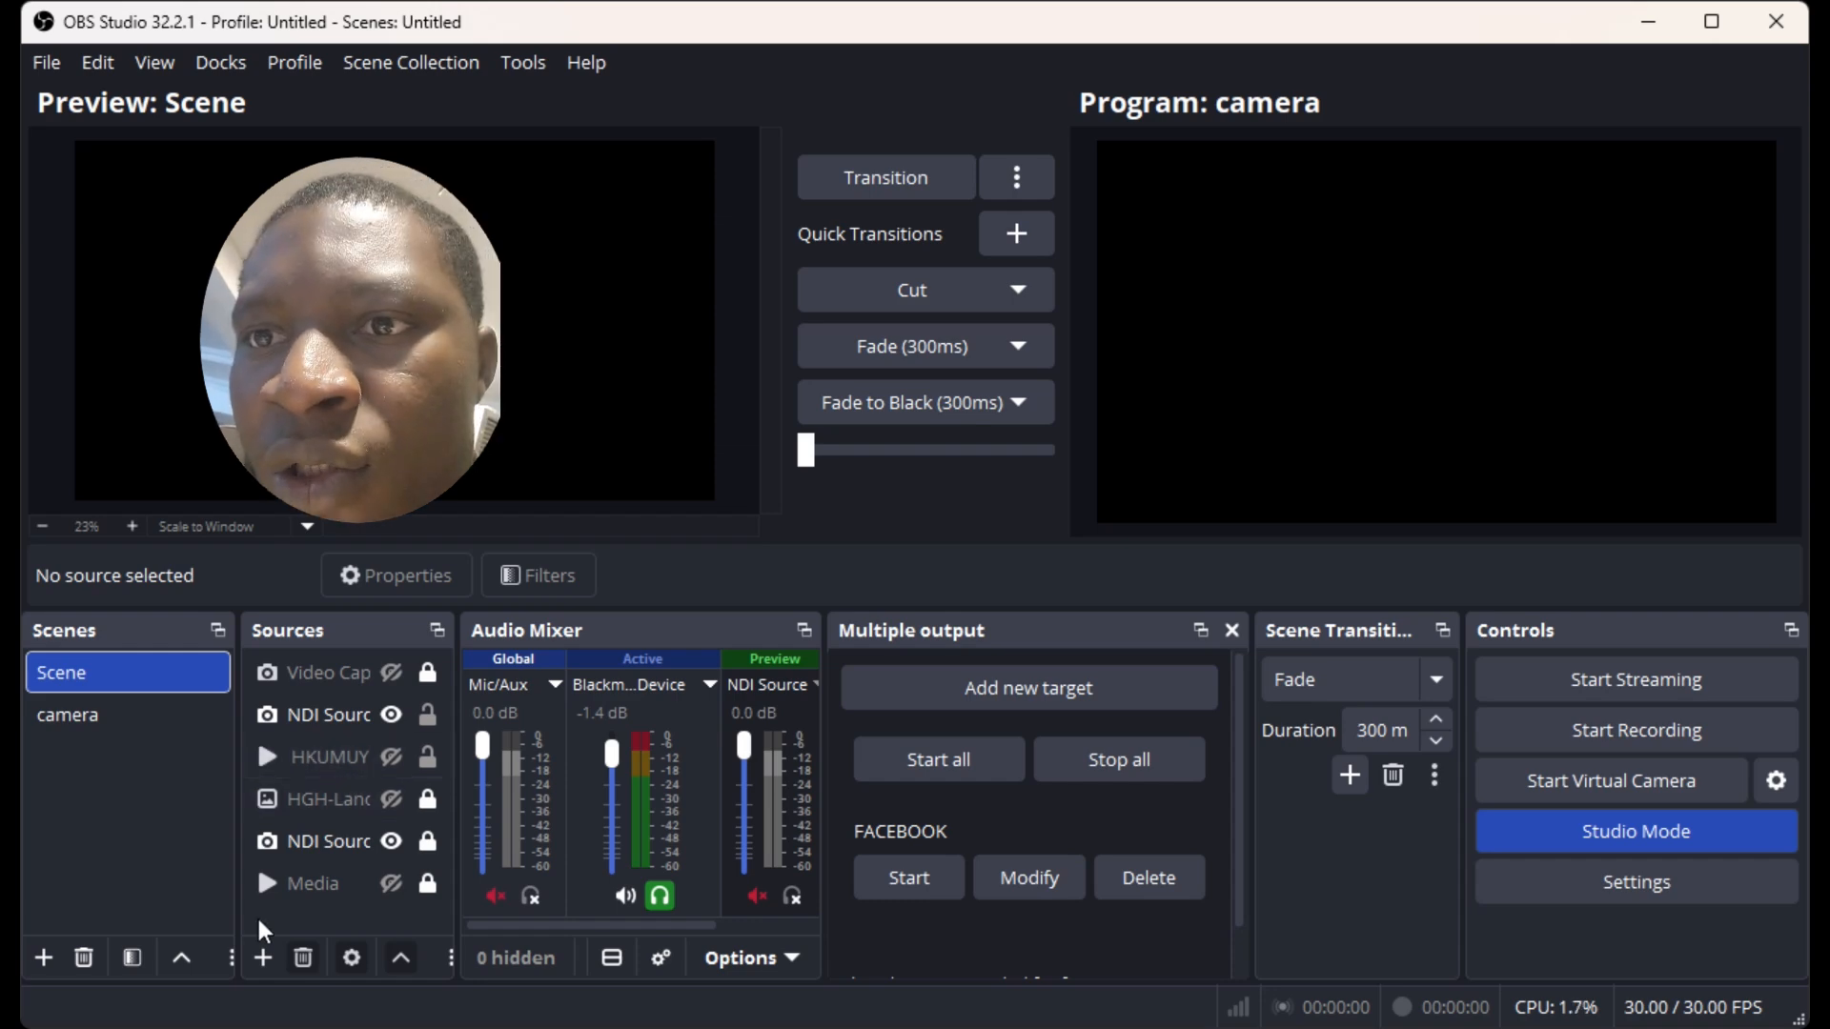
left_click(265, 958)
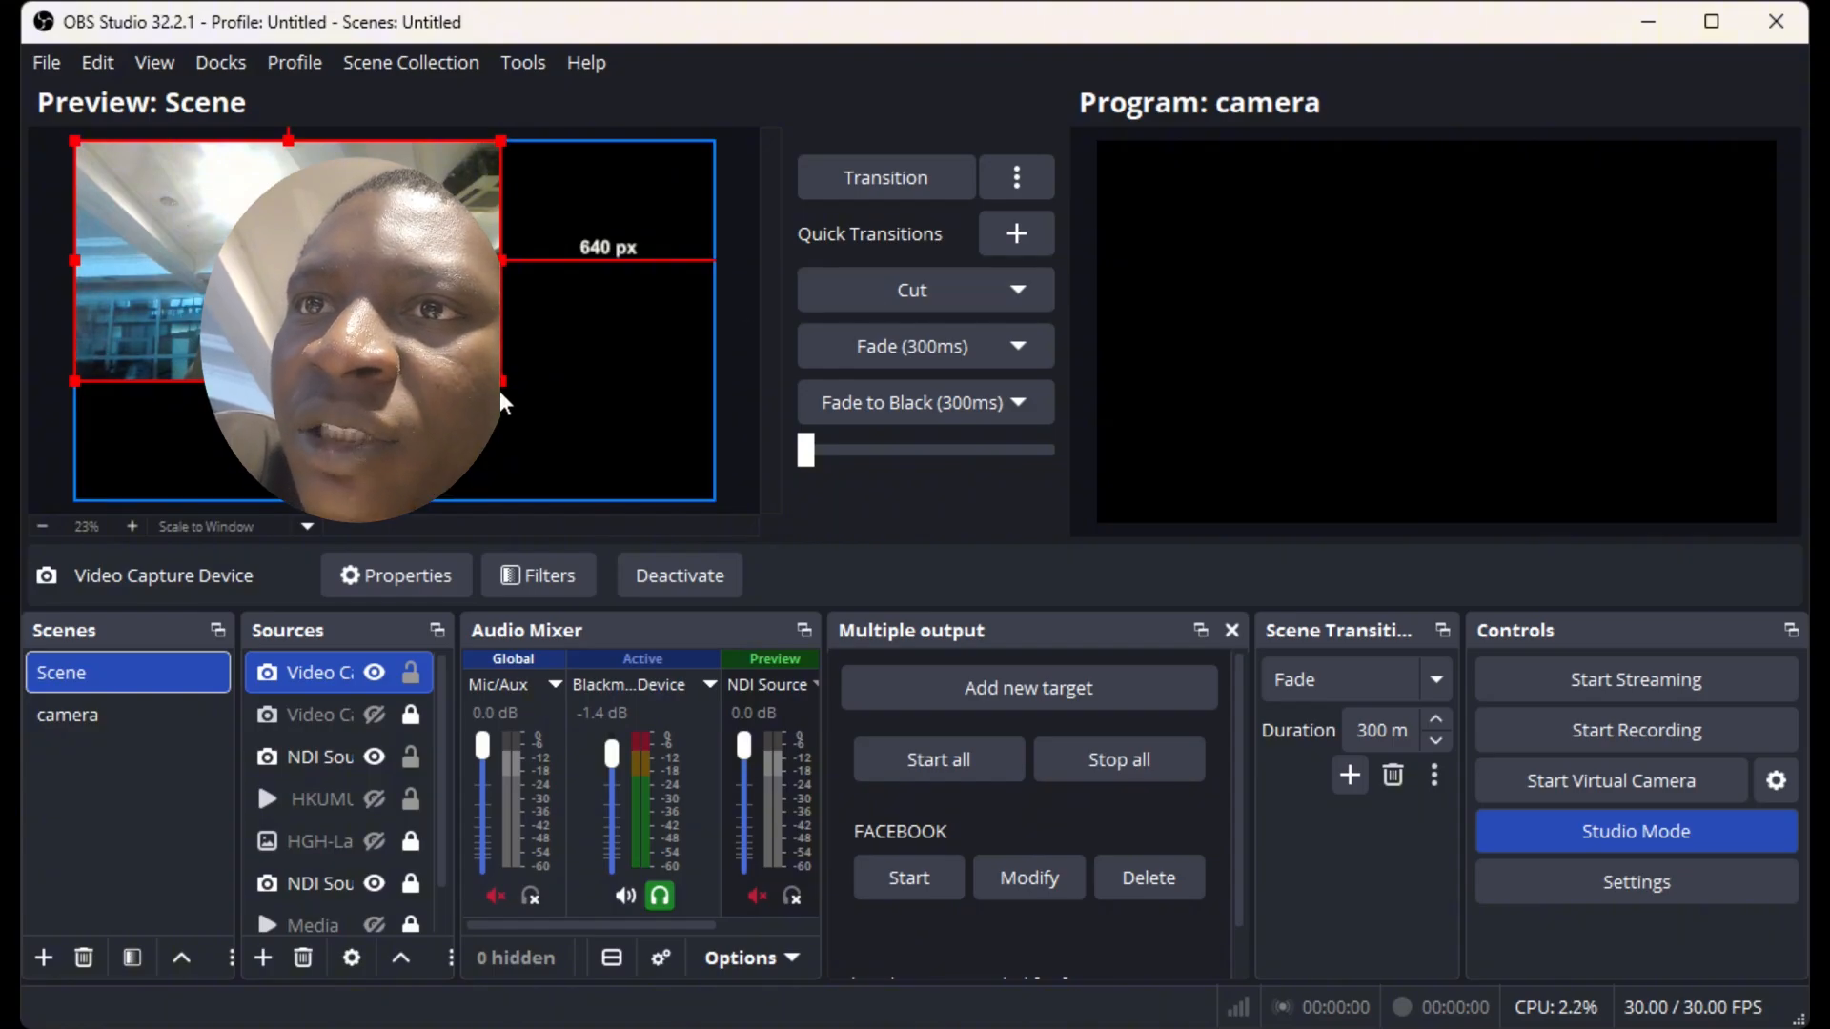
left_click_drag(502, 400, 603, 438)
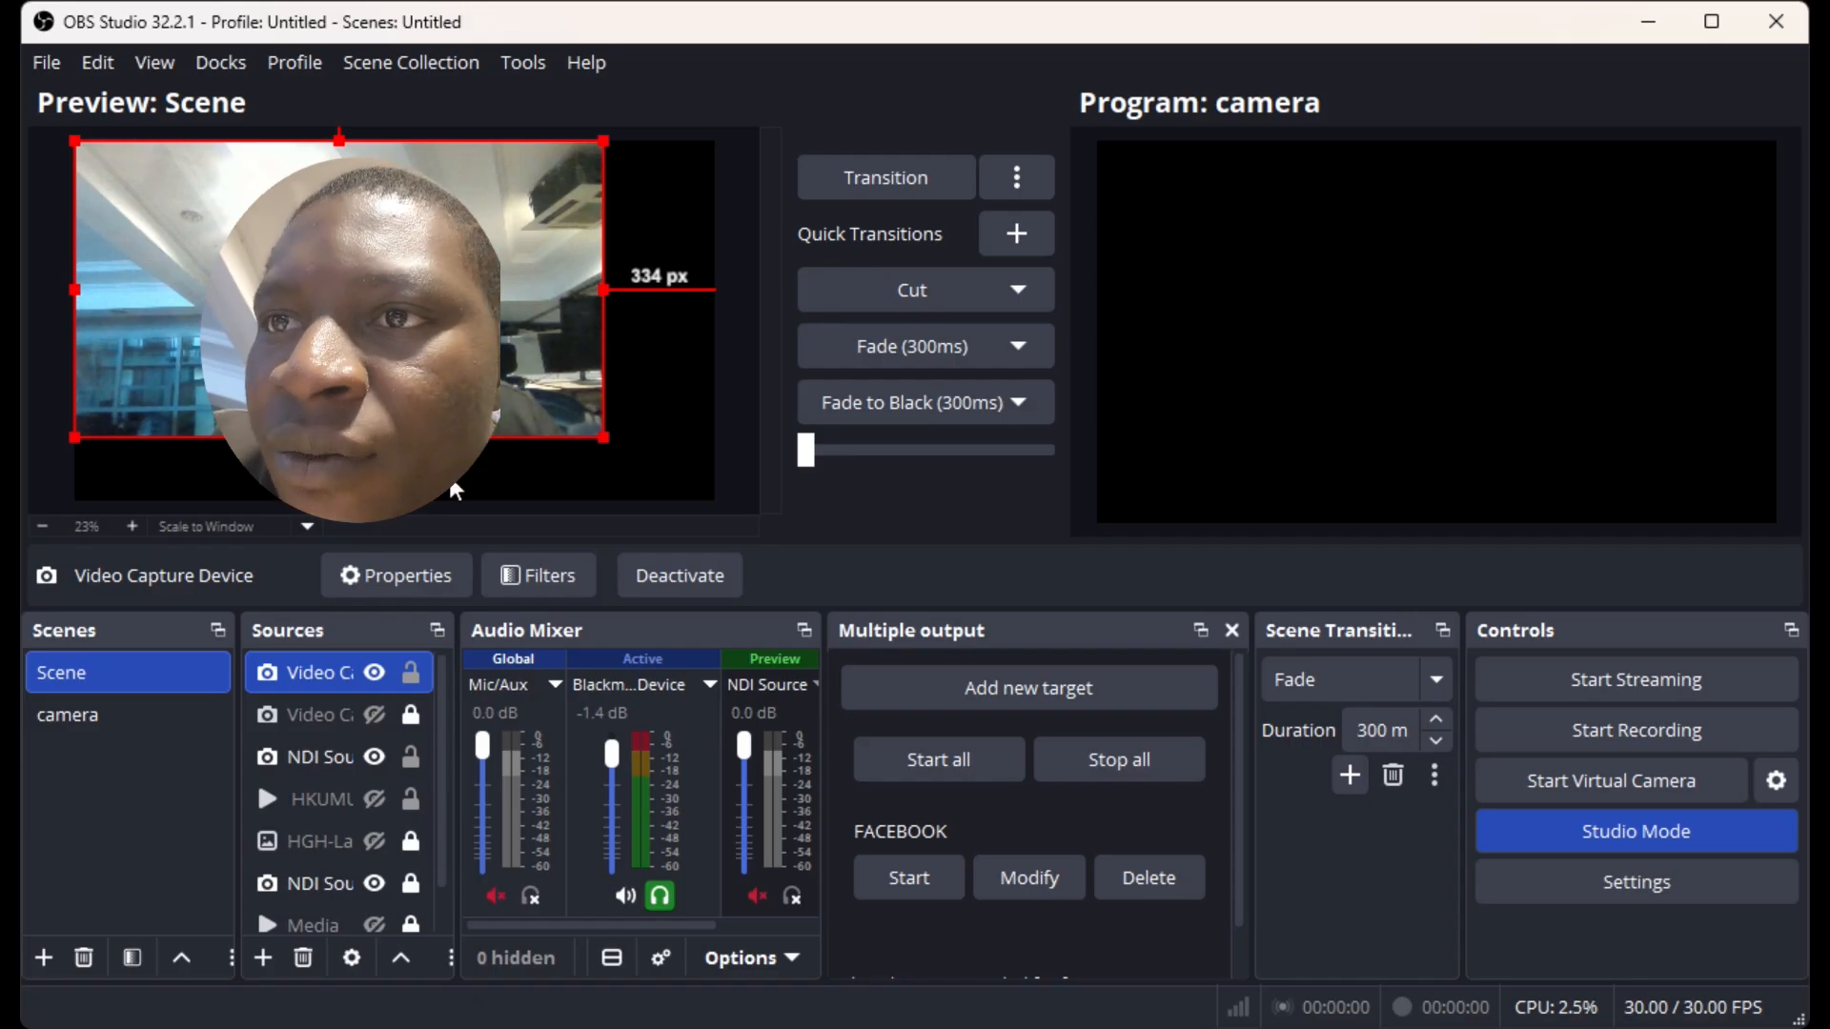
key("ctrl+f")
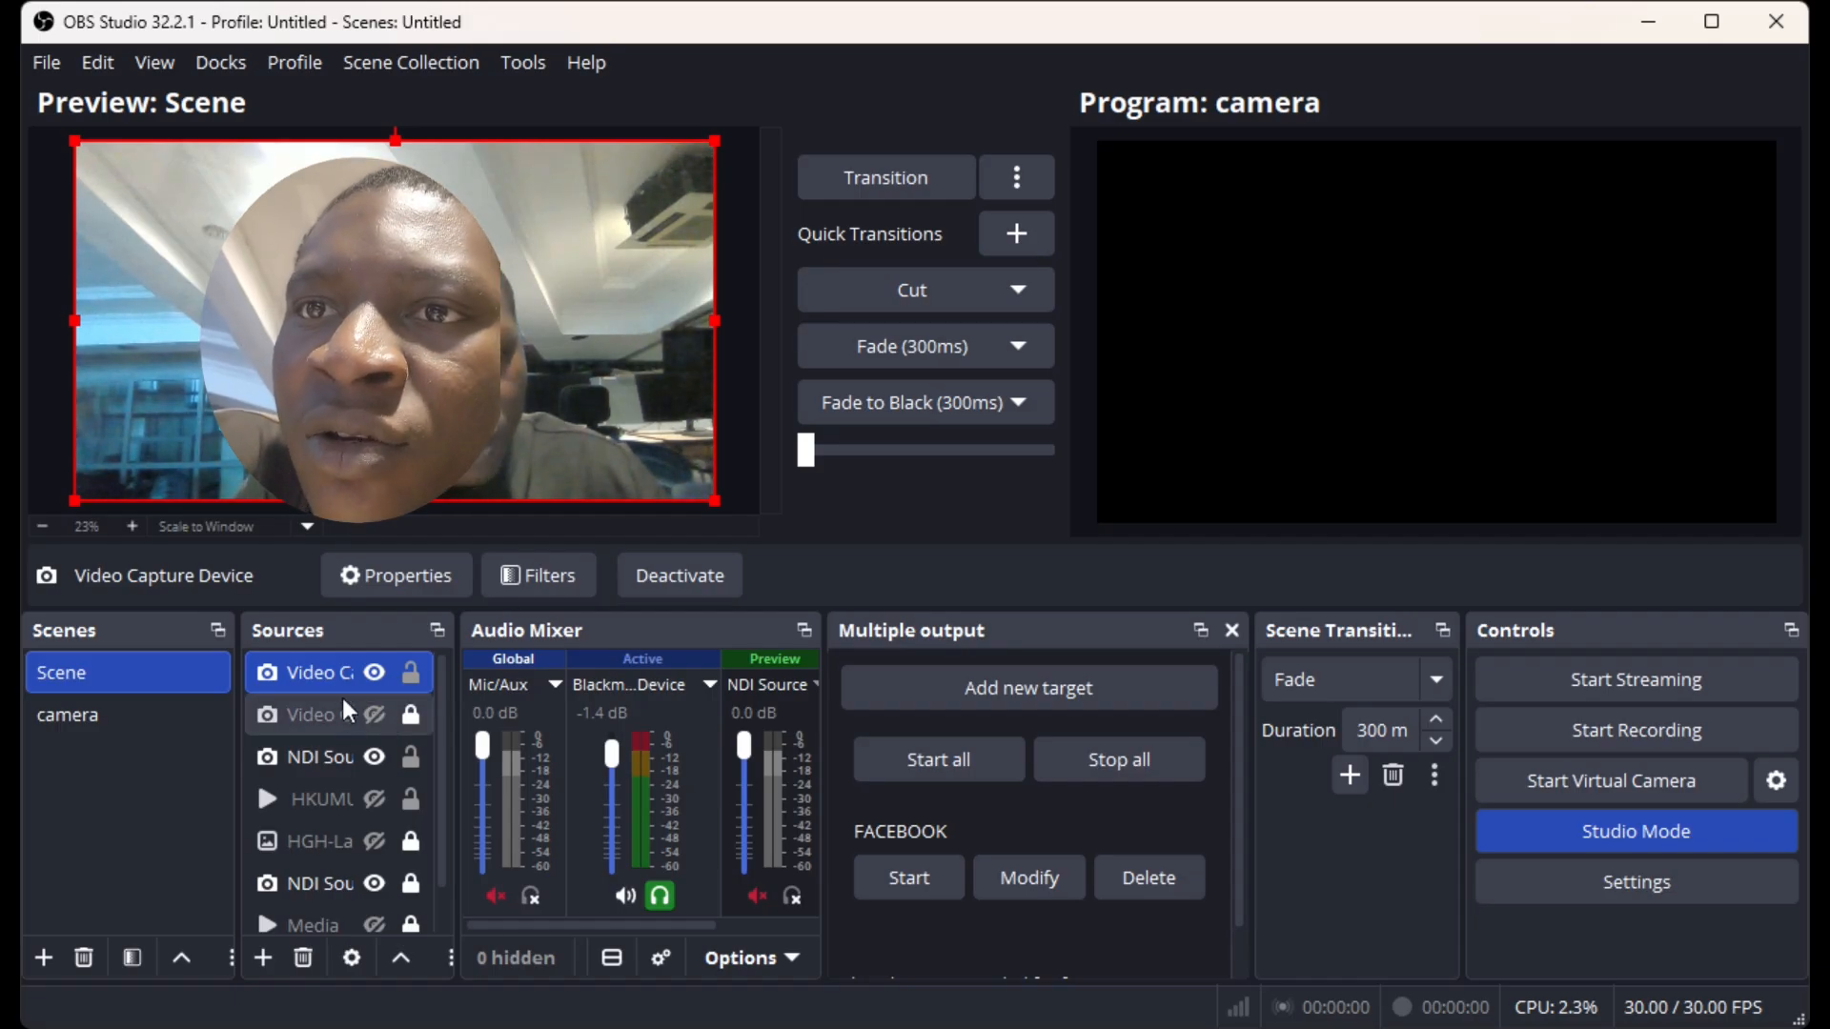
left_click(412, 677)
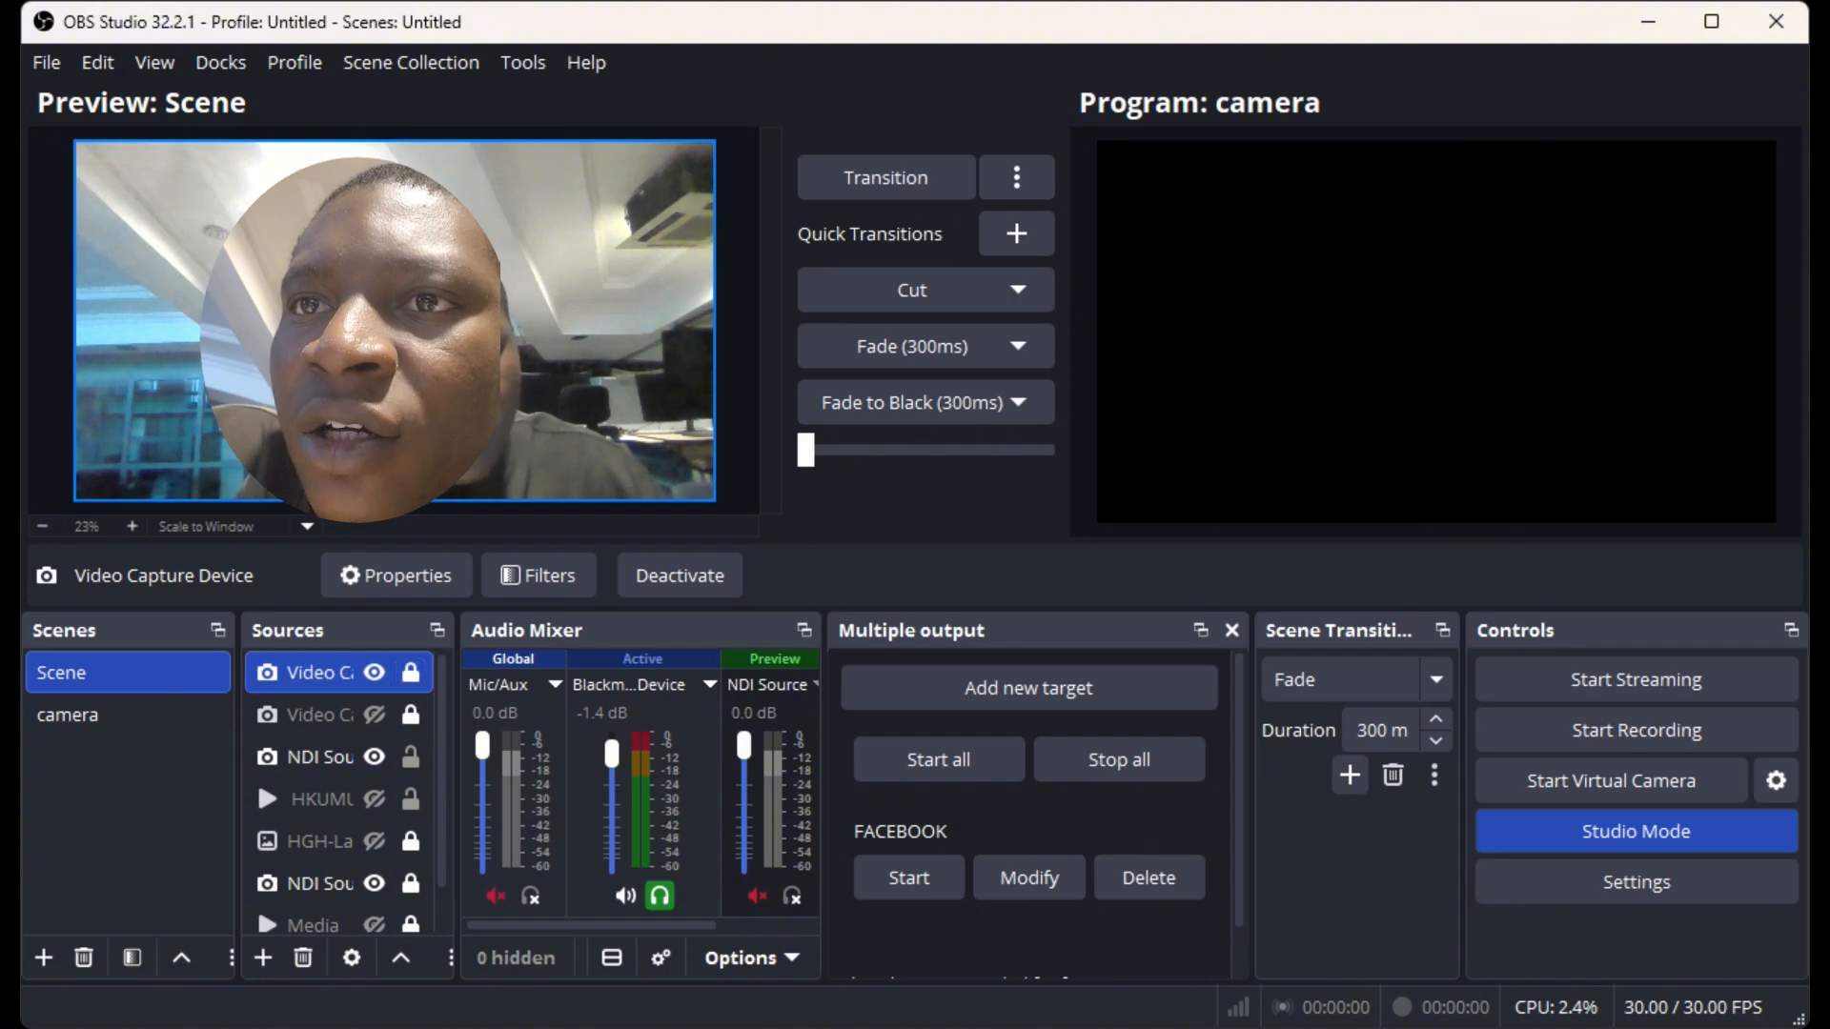
- Send Scene to the program output with a Cut transition and check both scenes in the preview
left_click(913, 290)
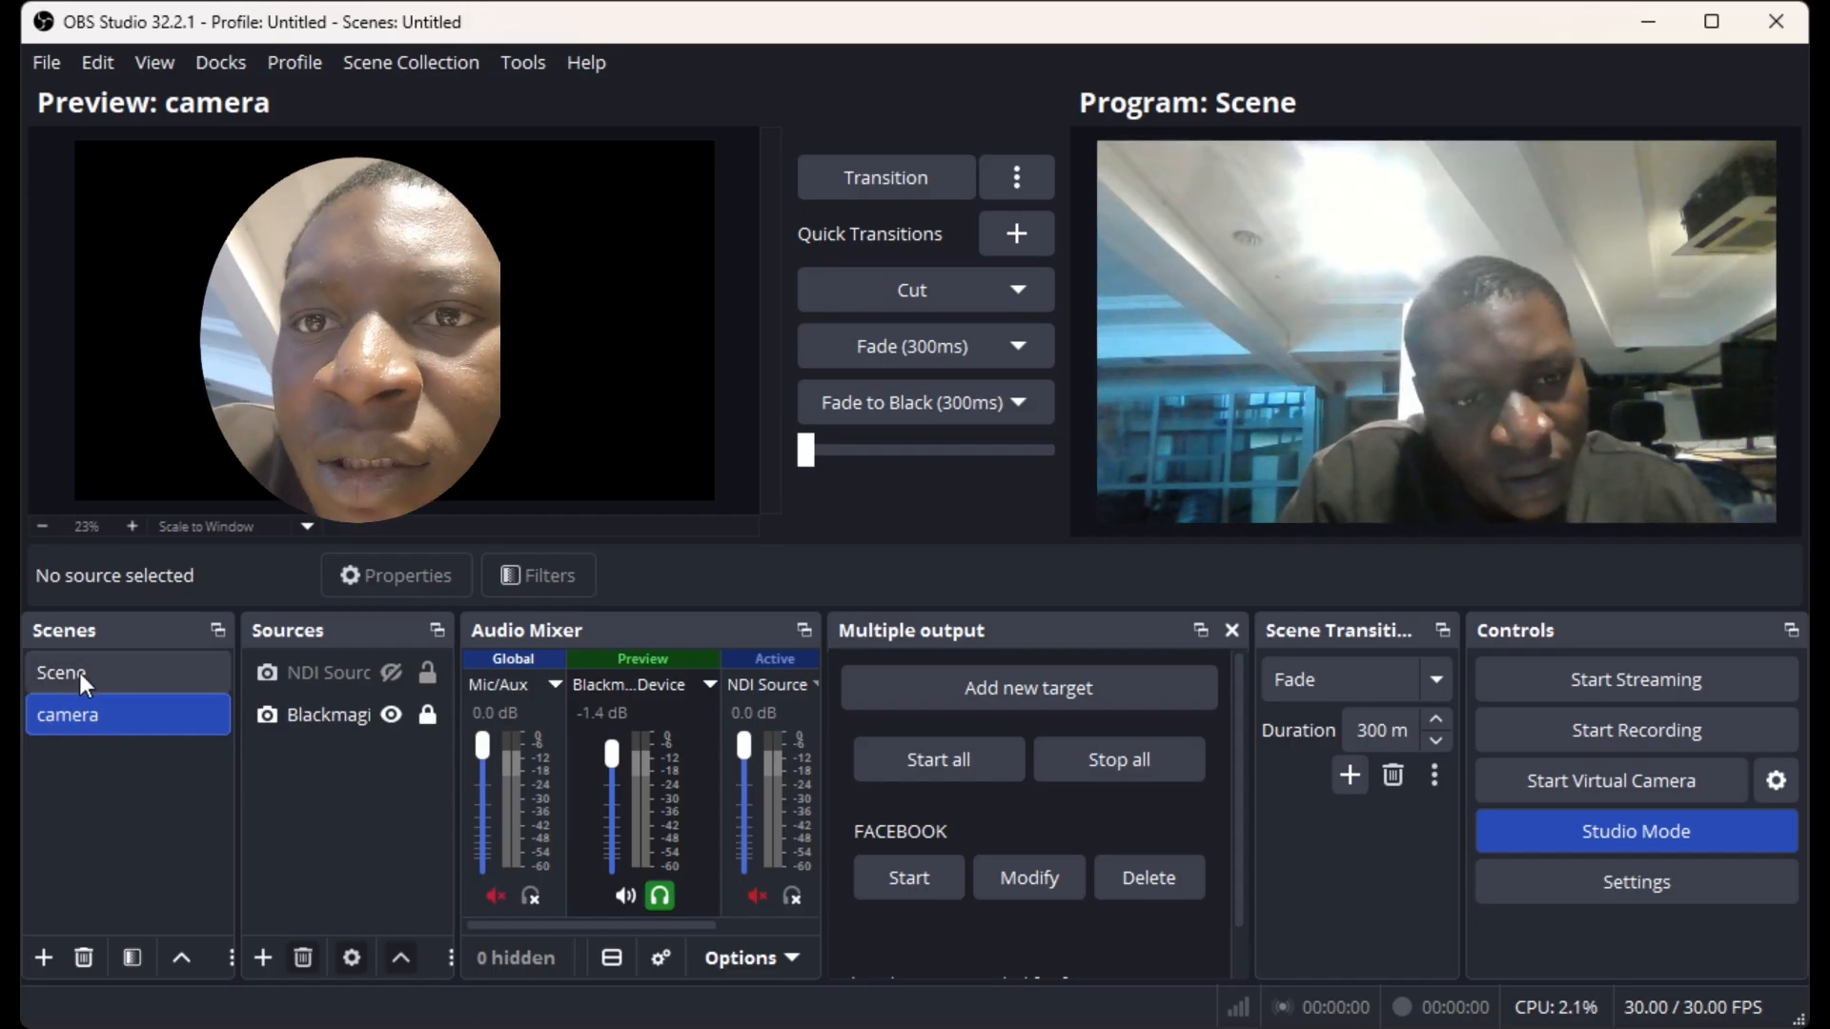
left_click(82, 673)
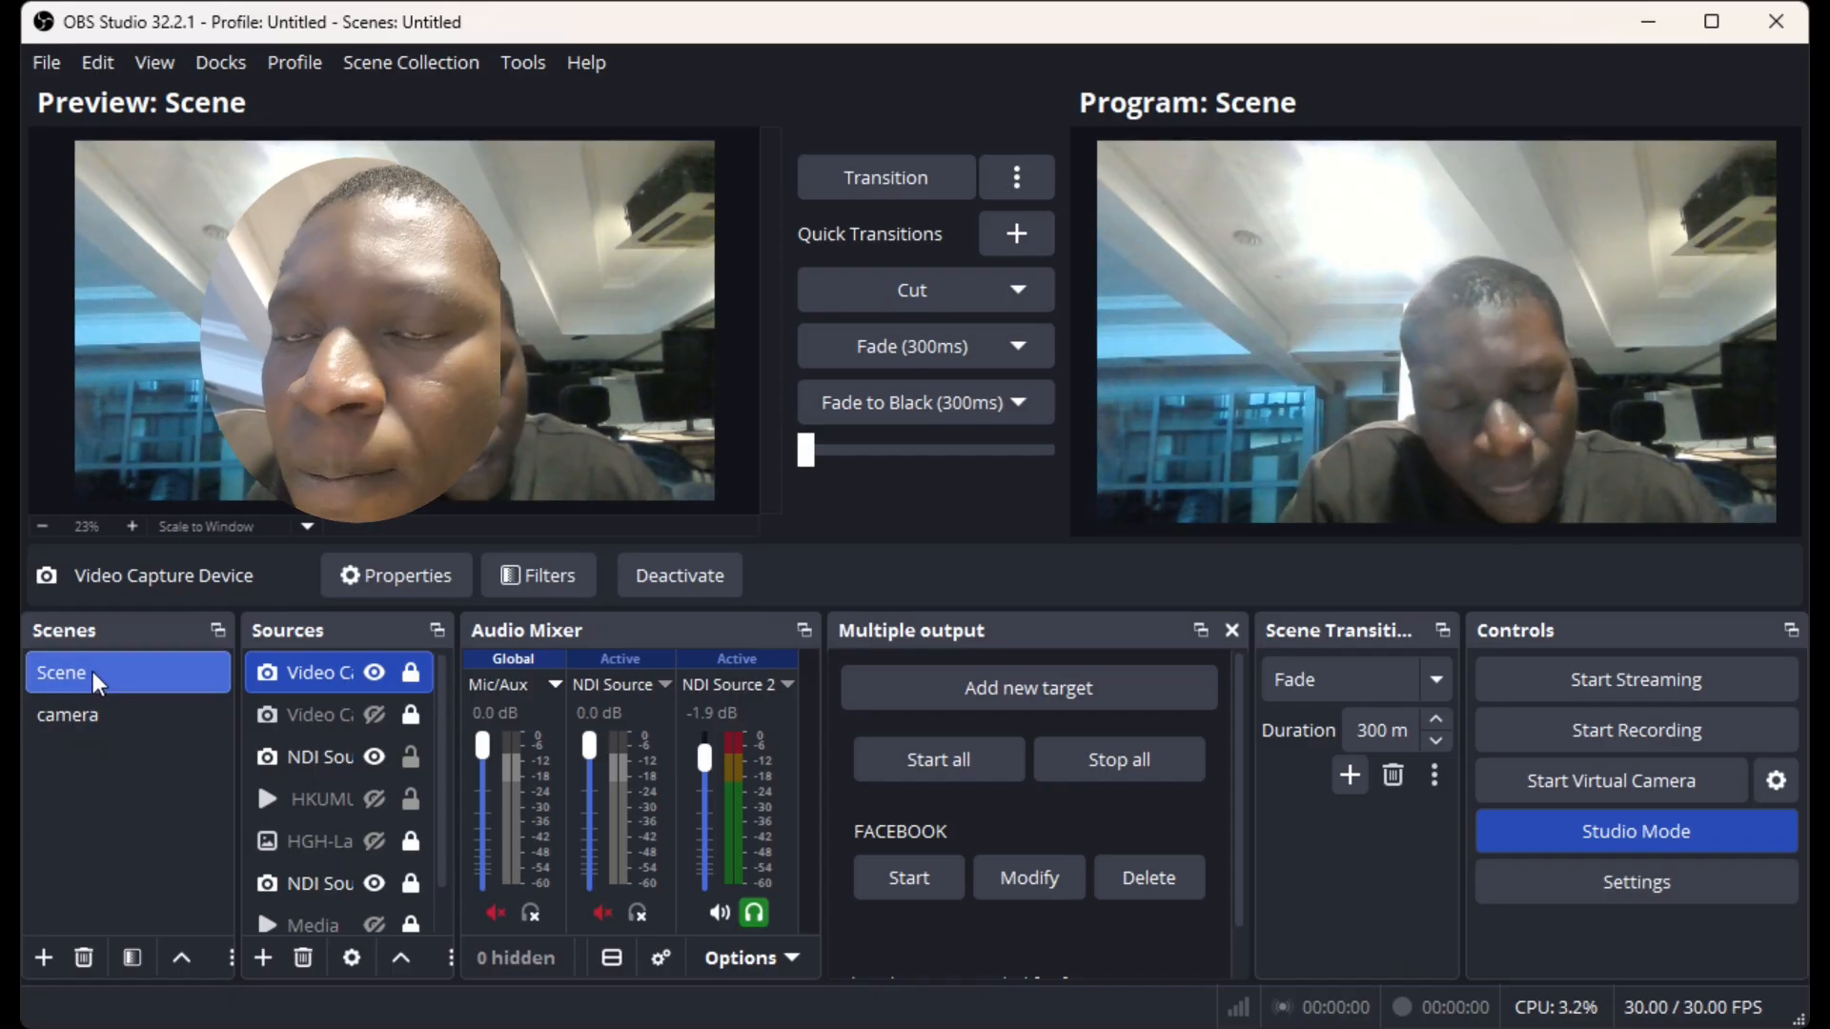
left_click(92, 712)
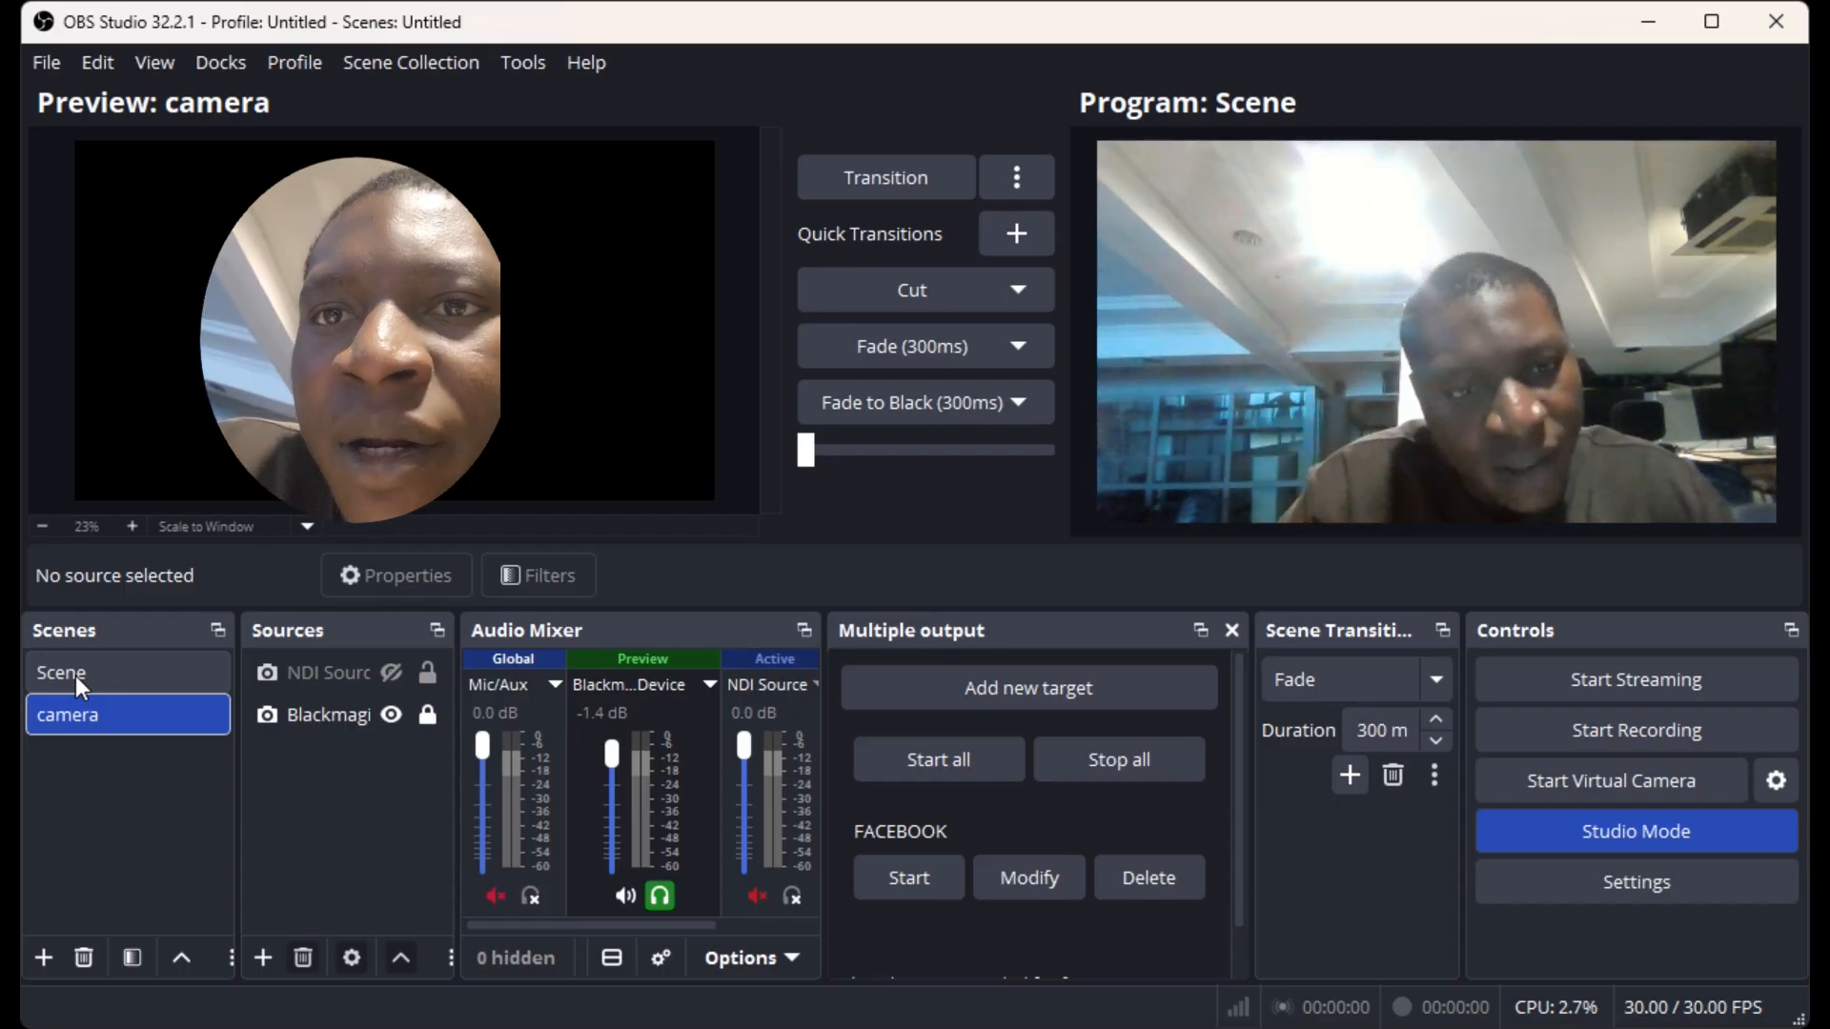
- Hide the new Video Capture Device source in Scene and return the preview to the camera scene
left_click(78, 673)
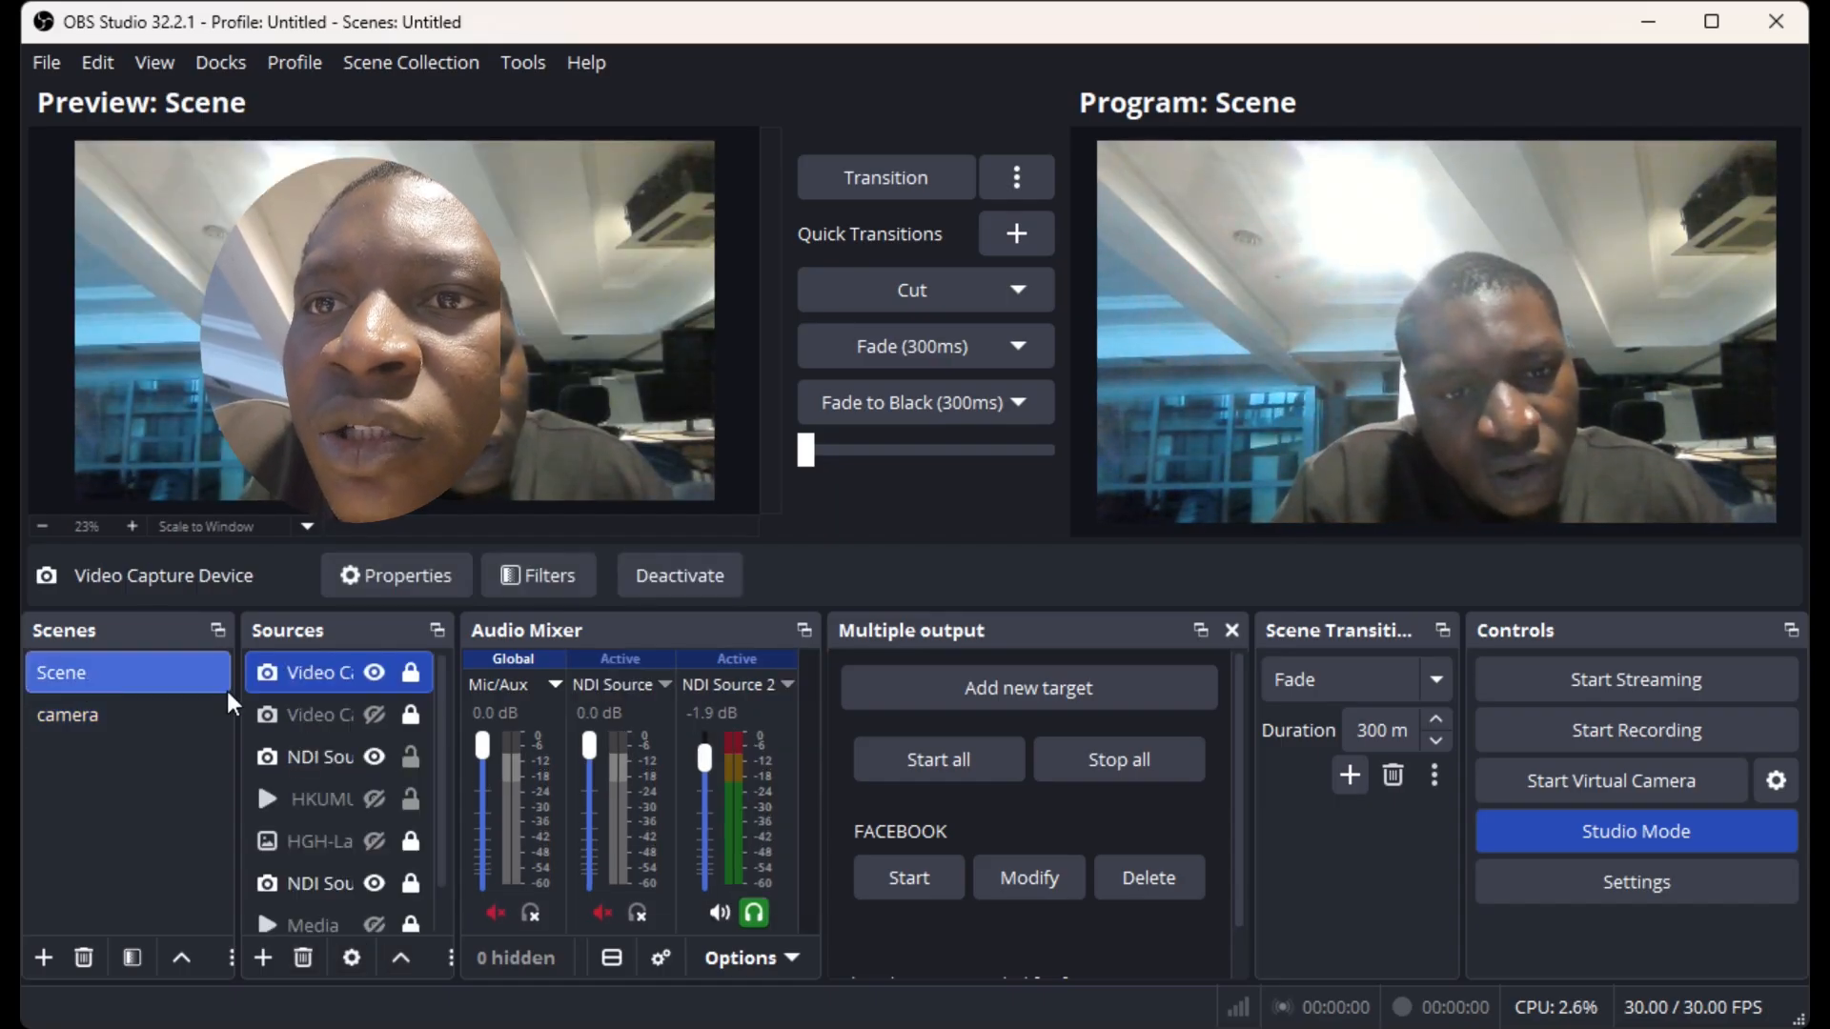
left_click(375, 673)
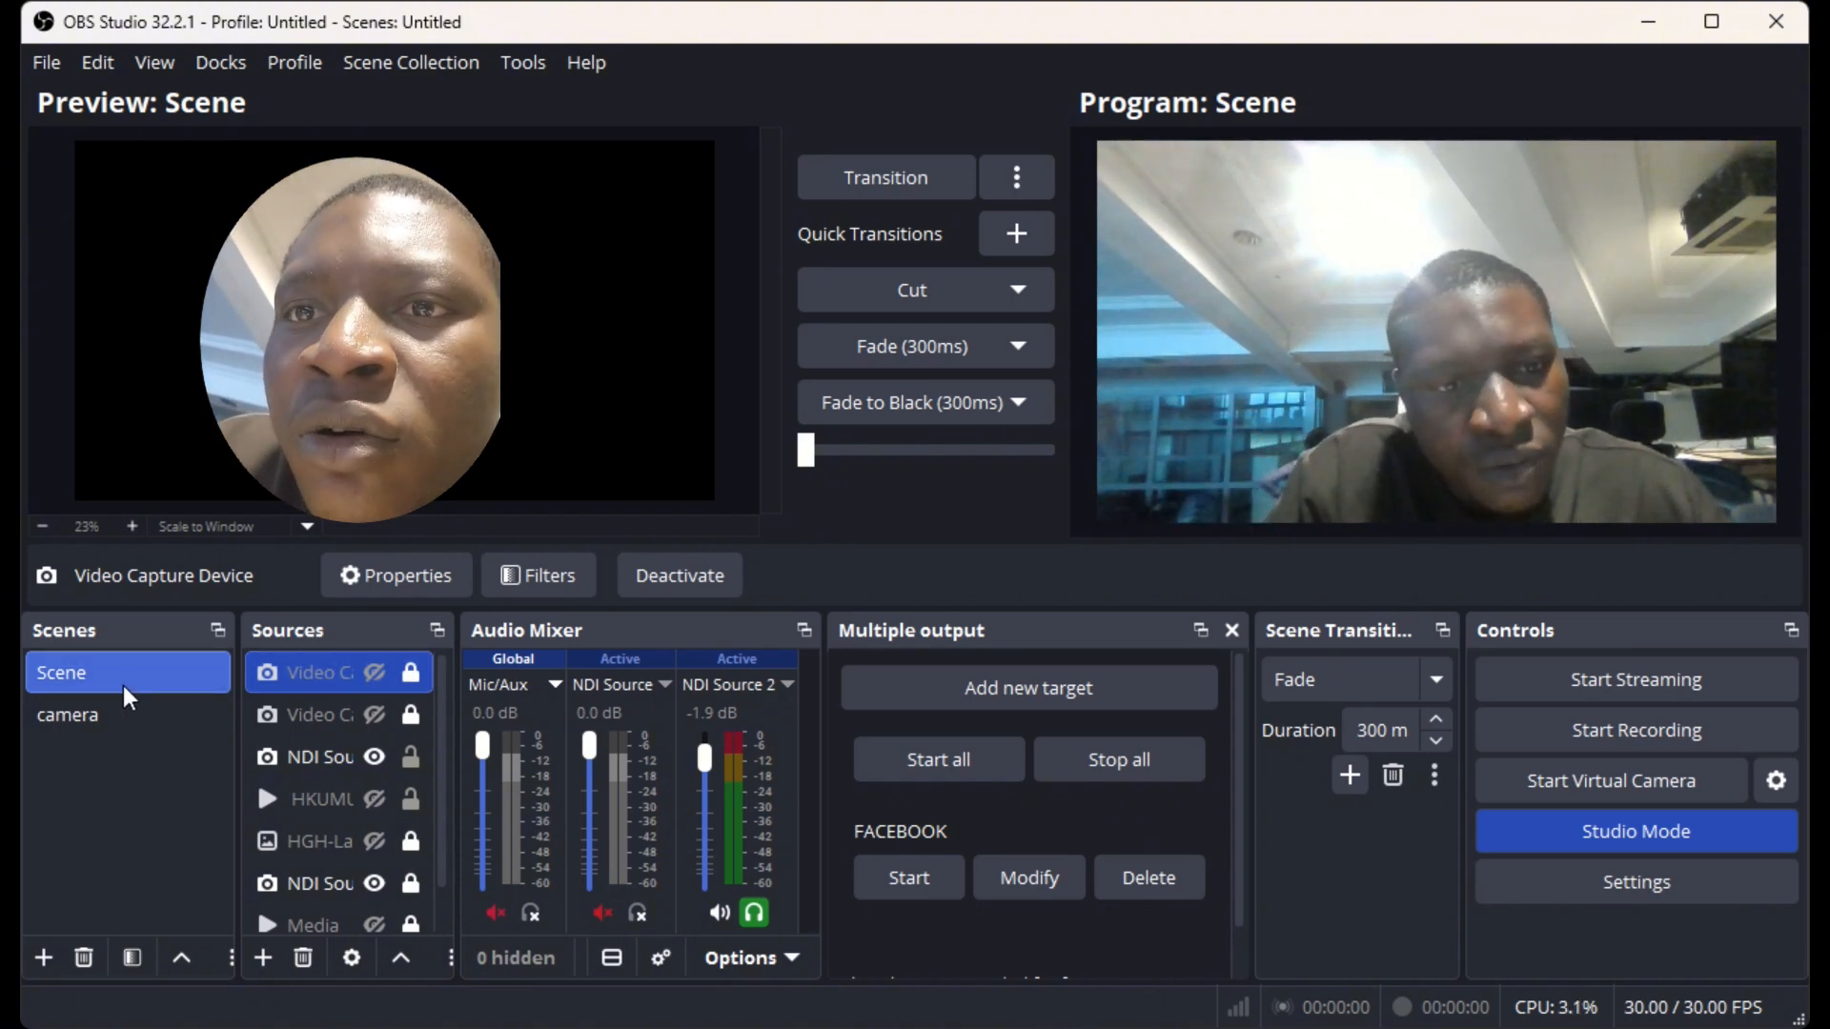
left_click(89, 716)
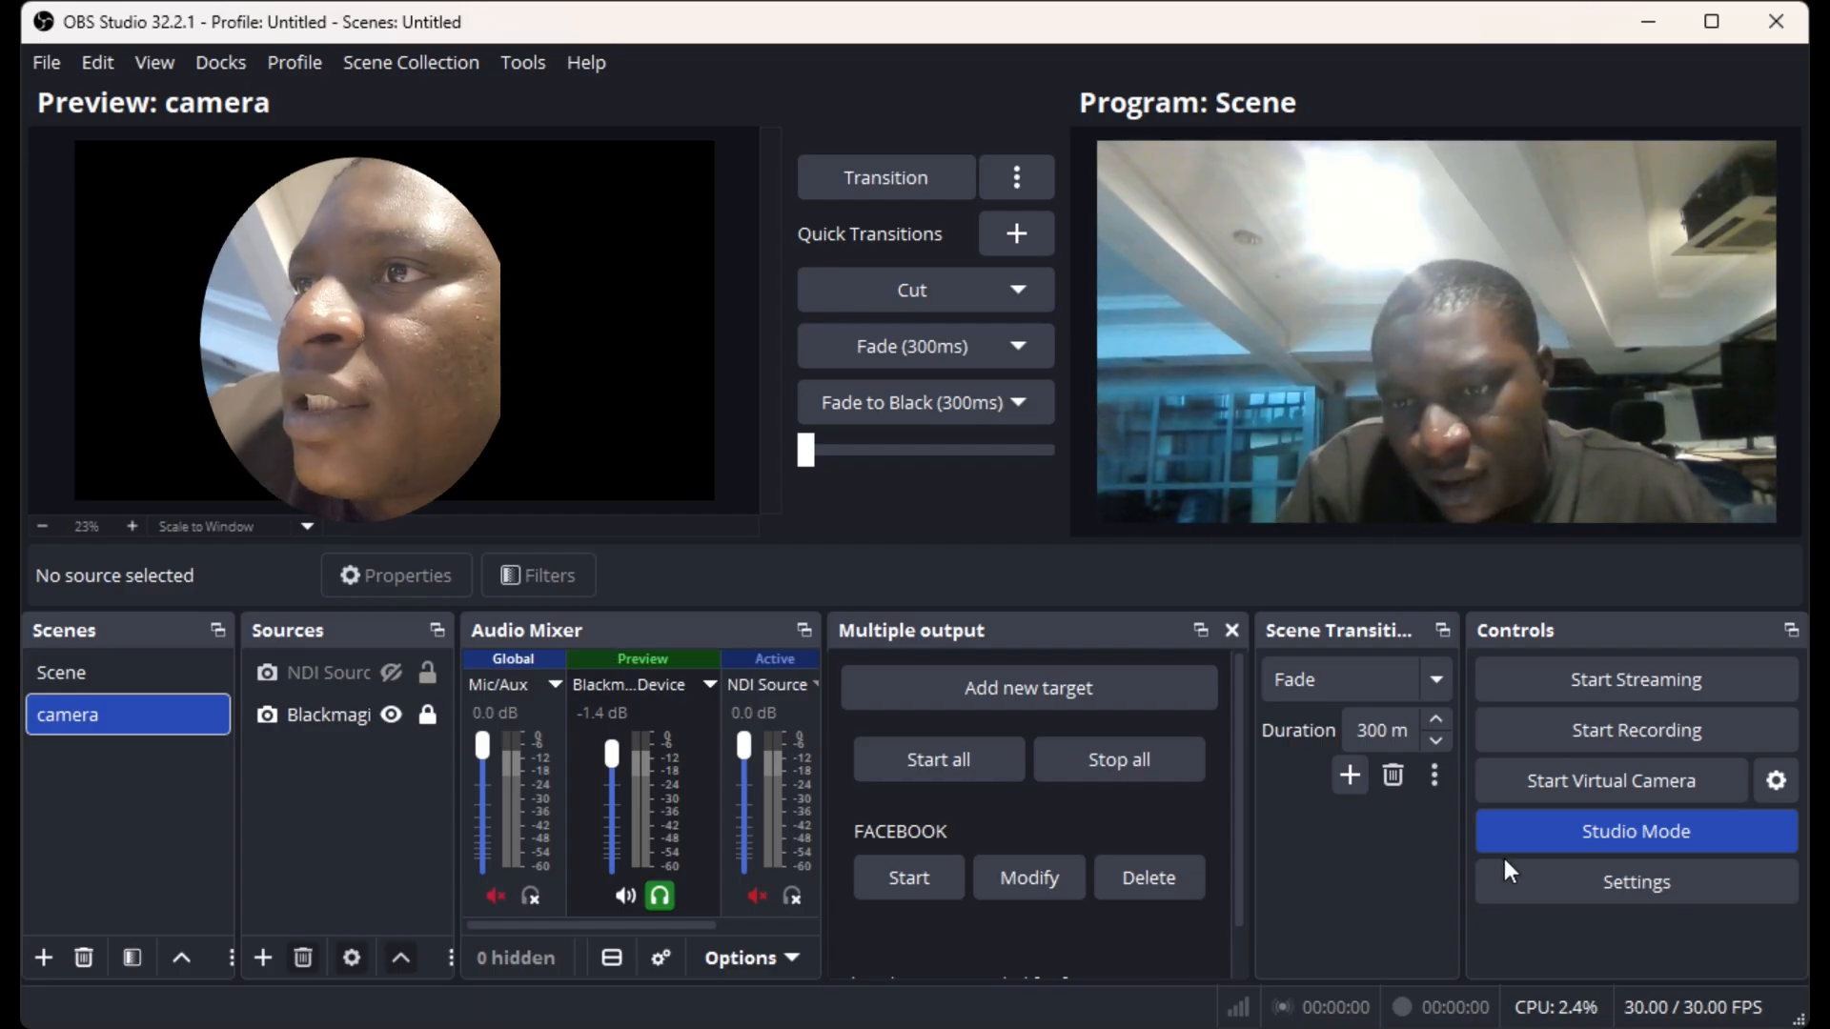
- Set the global Mic/Auxiliary Audio device to Voicemeeter Out B2 (VB-Audio Voicemeeter VAIO) and unmute Mic/Aux in the mixer
left_click(1598, 883)
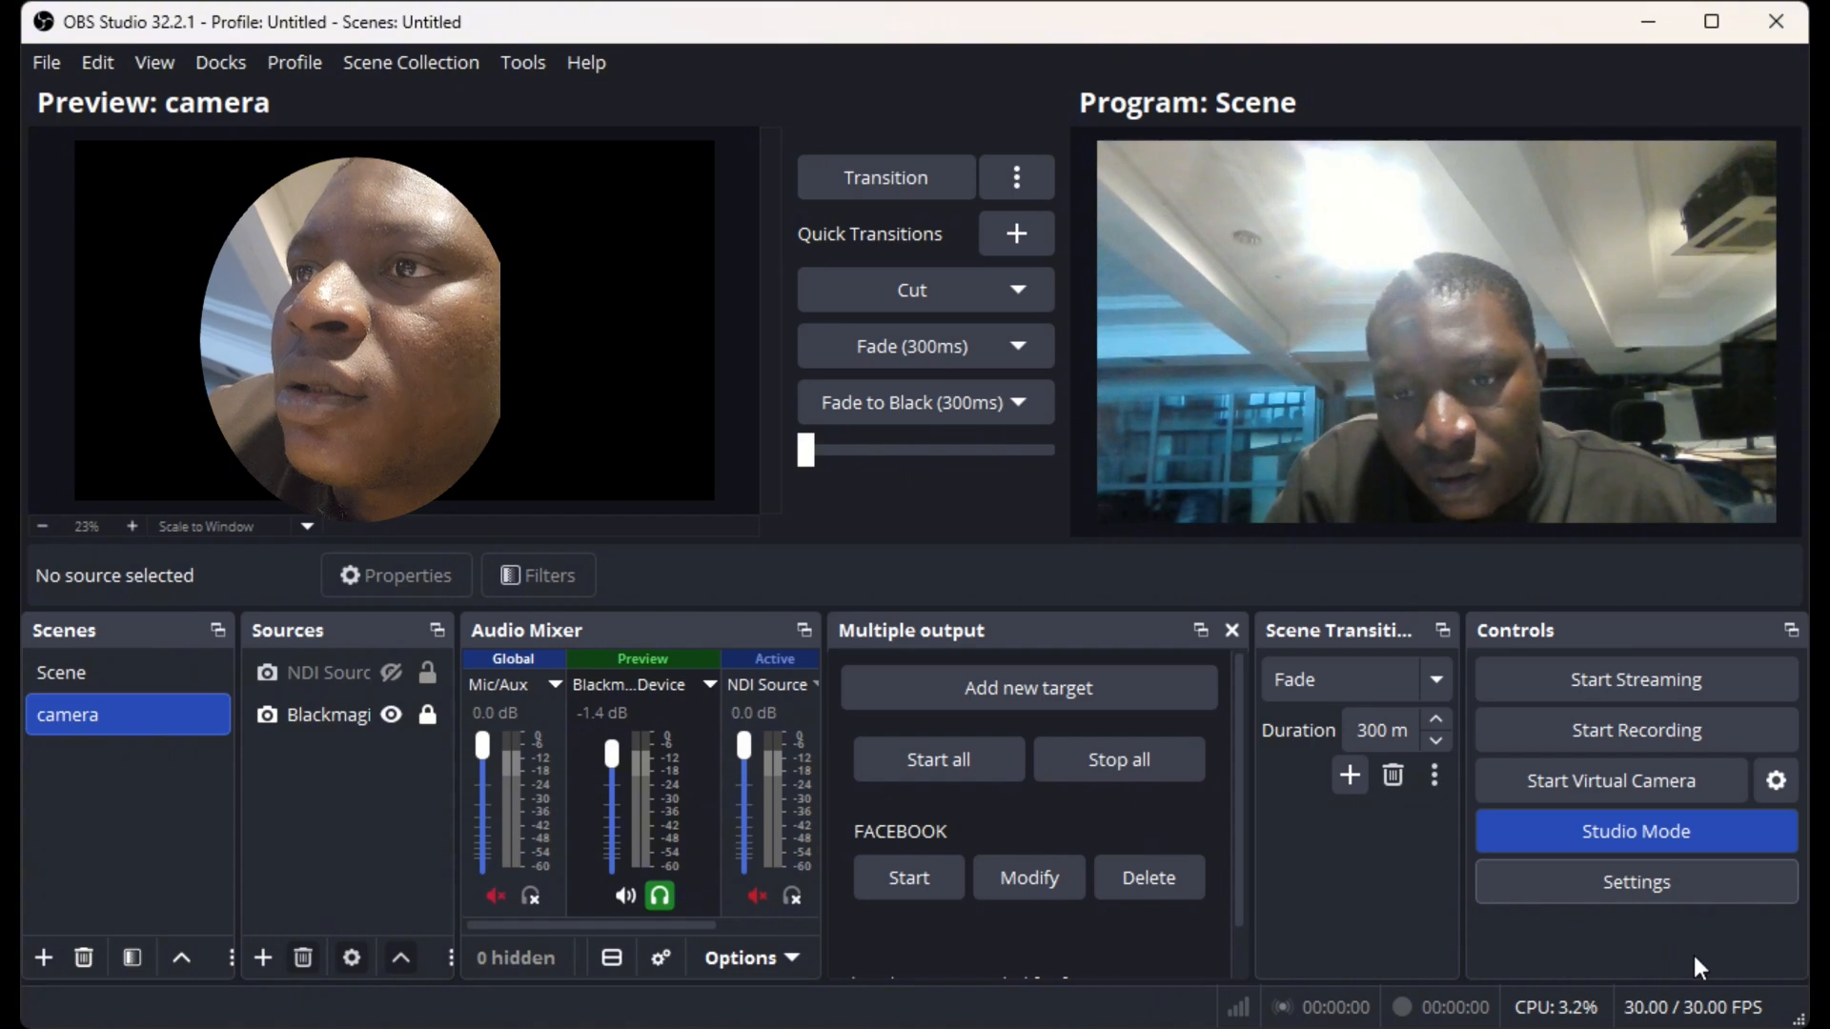
left_click(1675, 868)
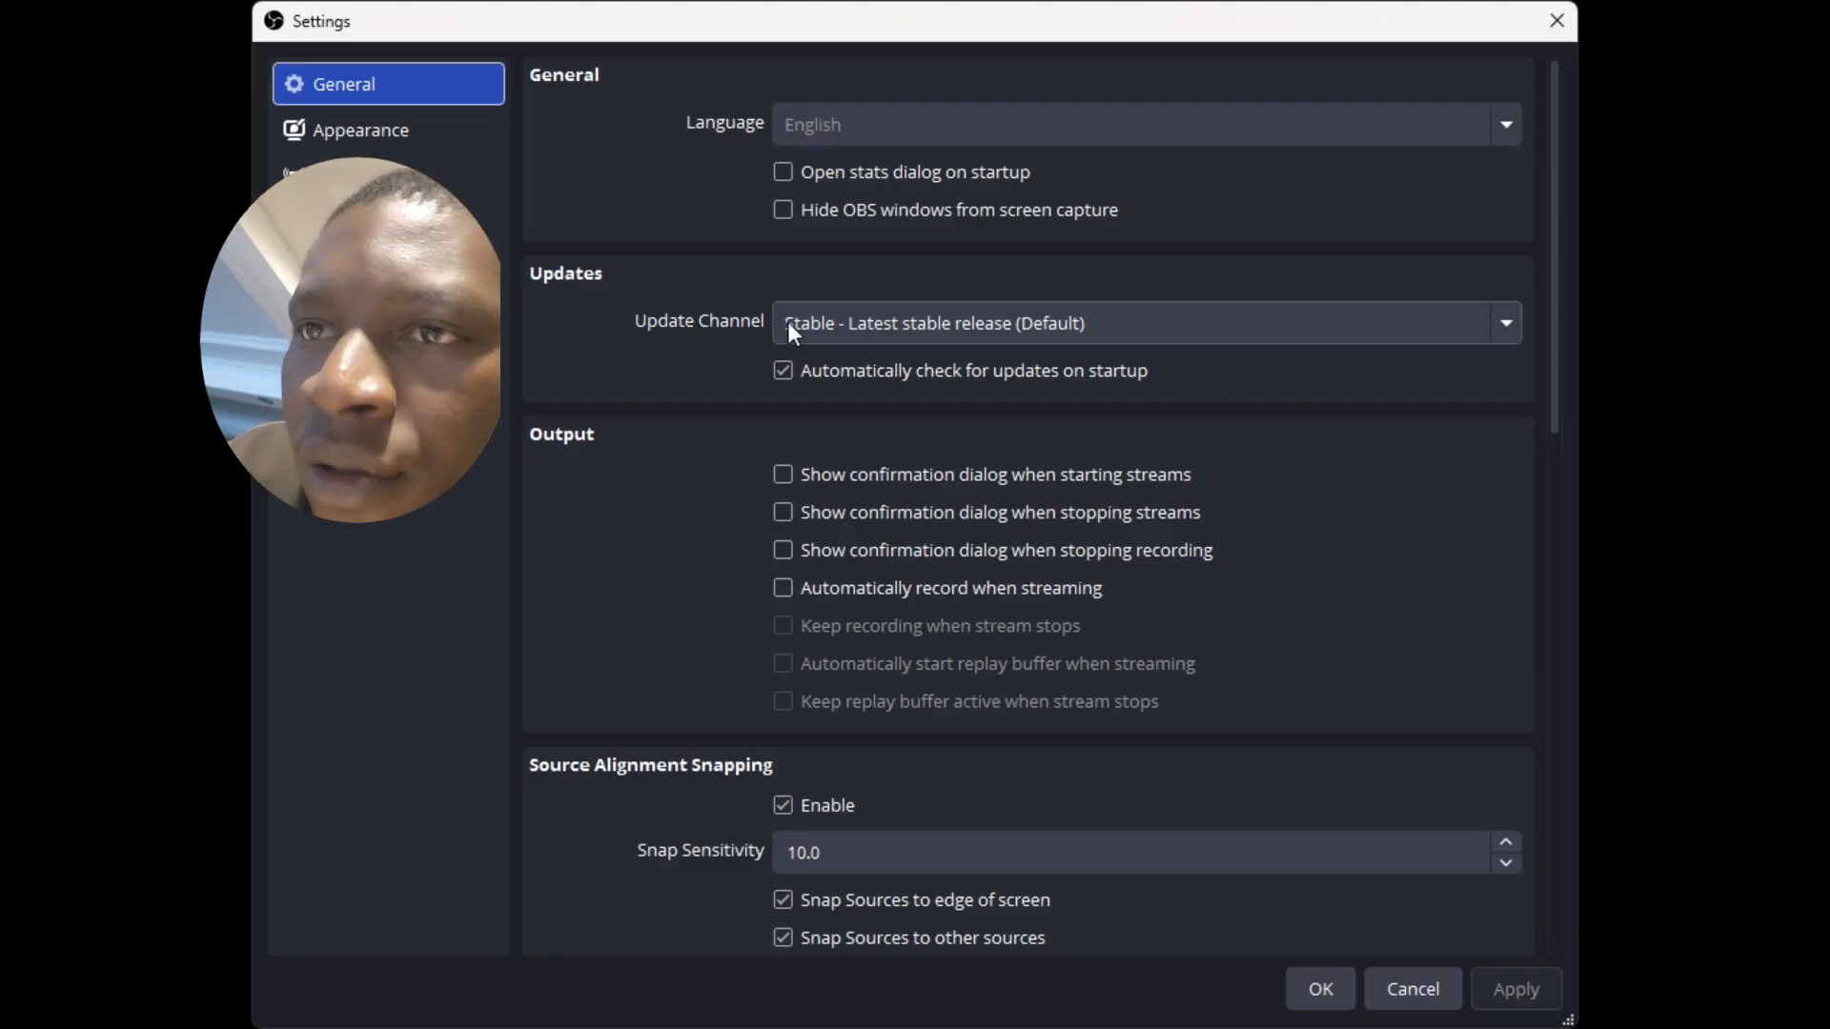
left_click(389, 267)
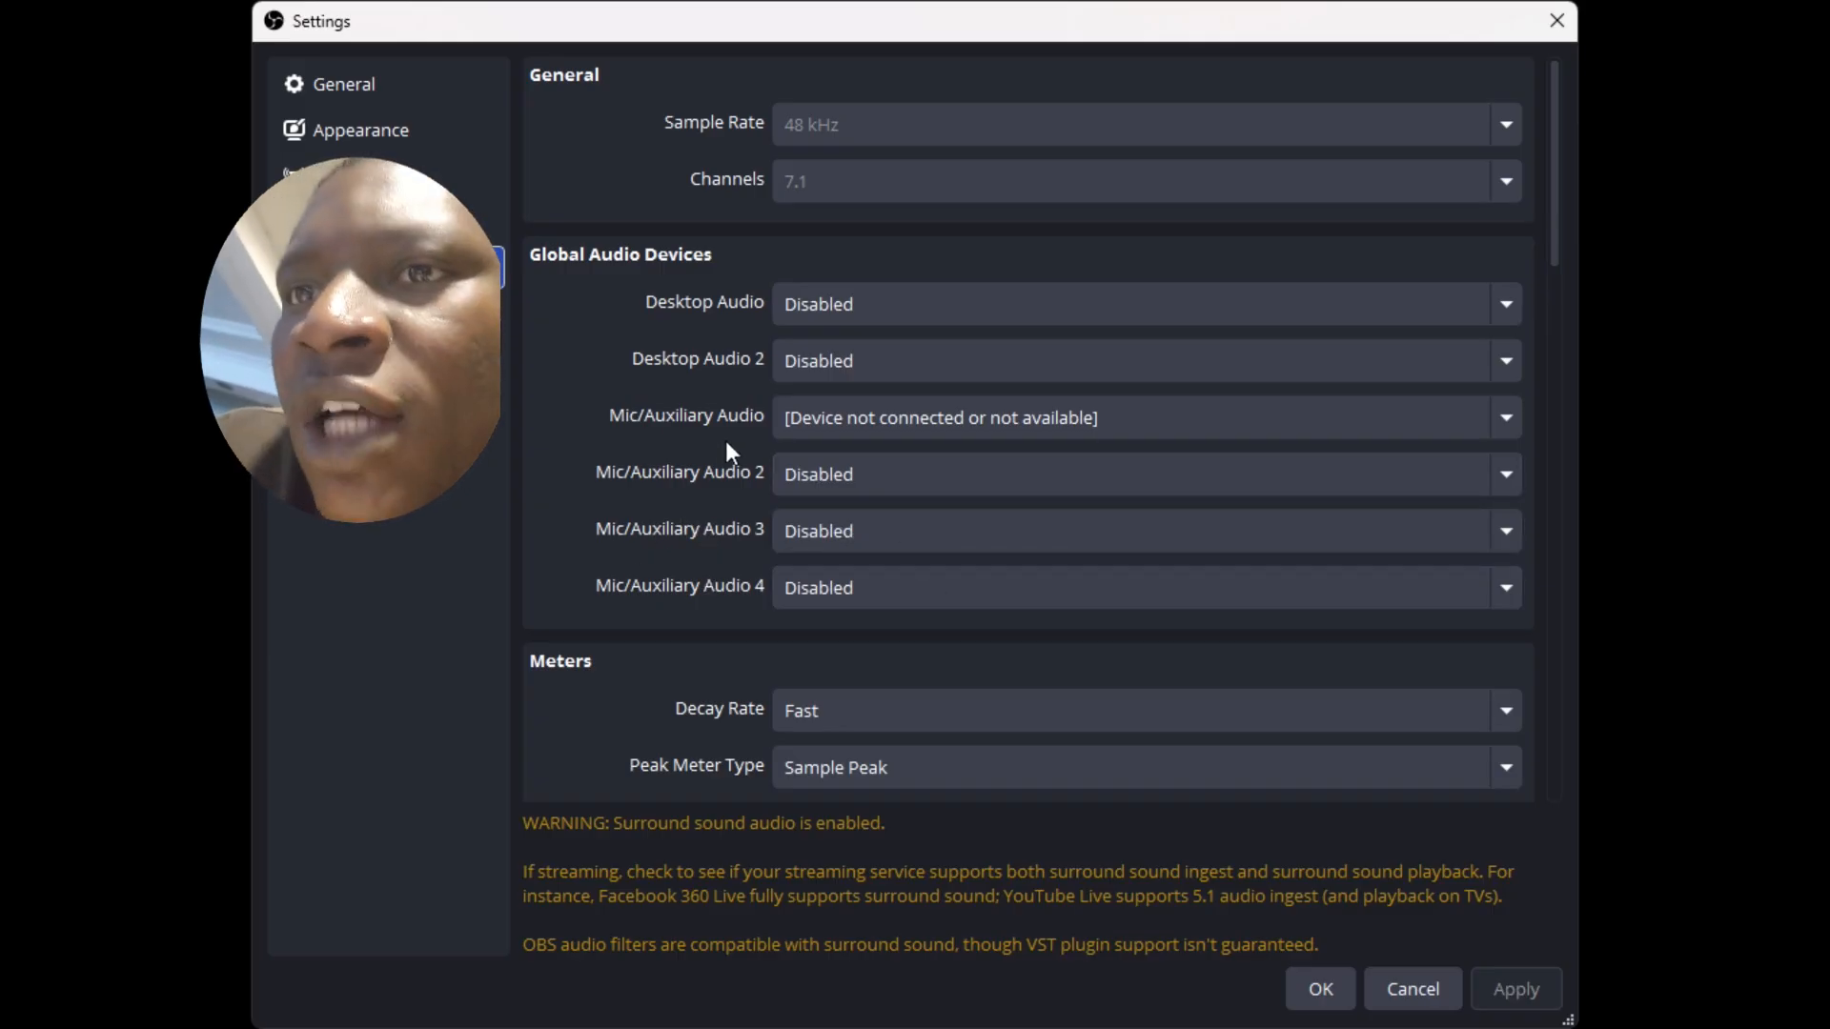
left_click(866, 420)
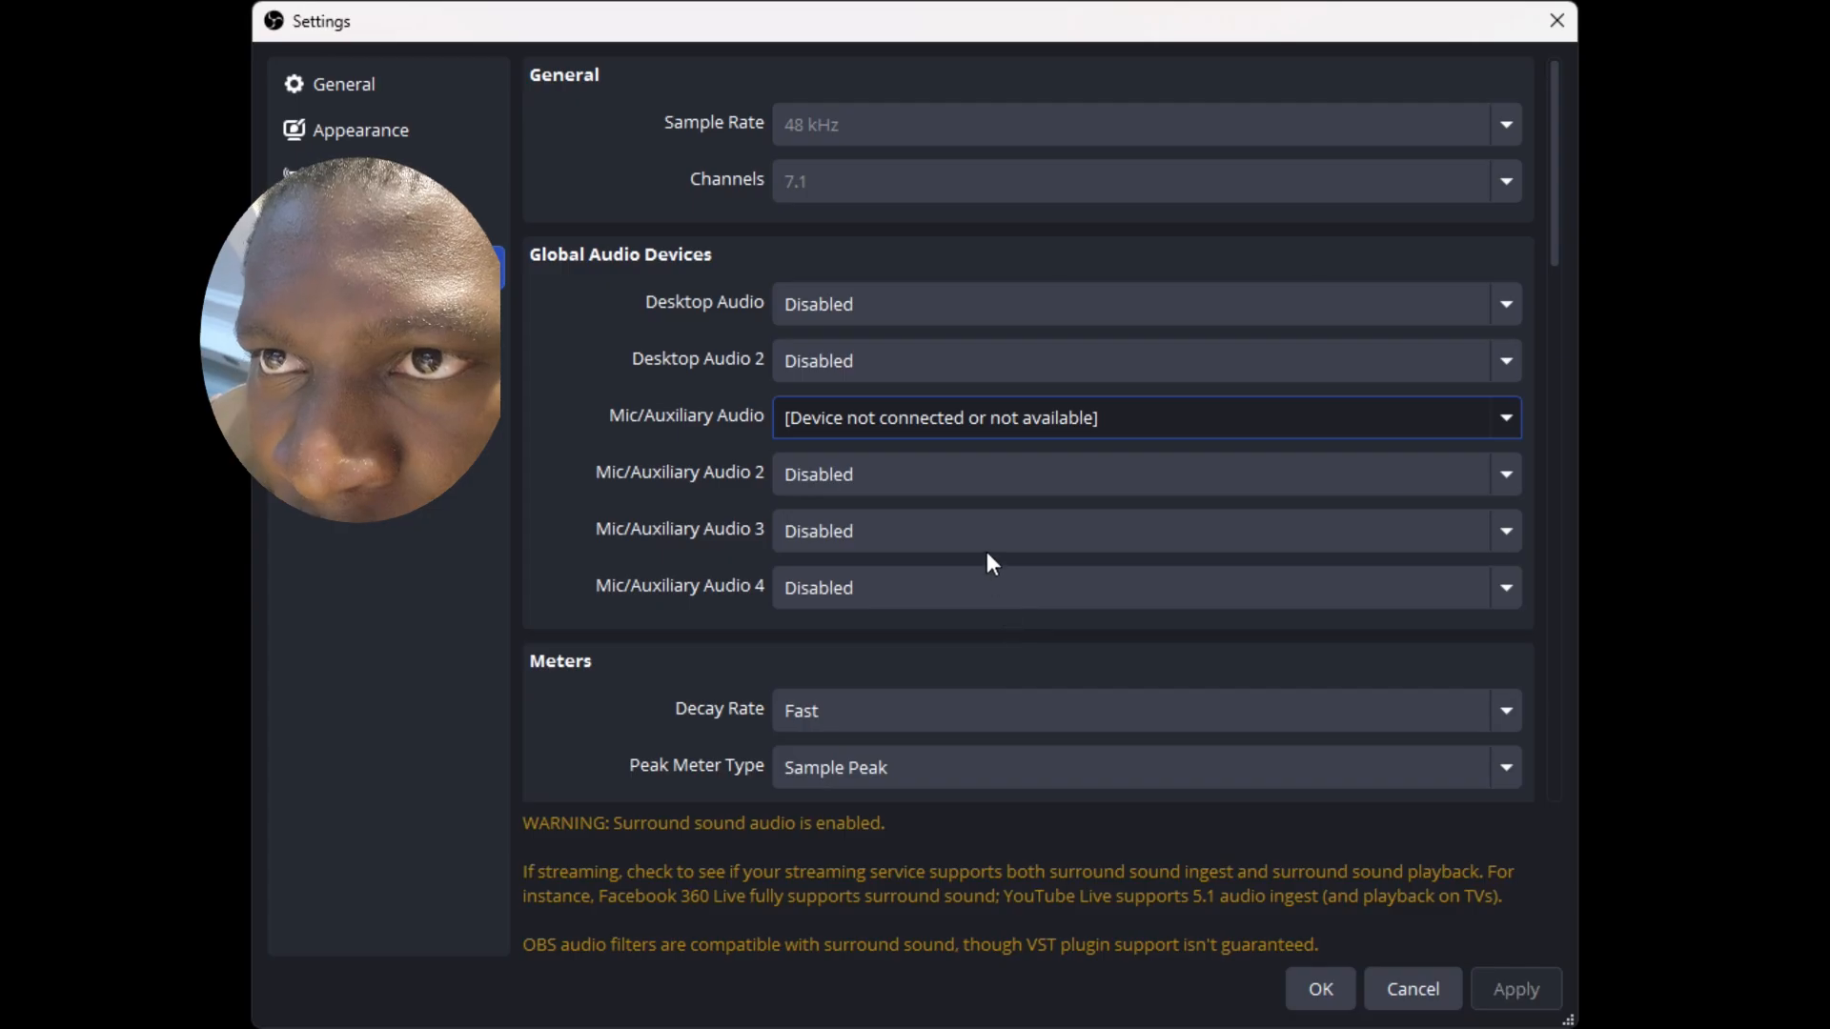
key("Down")
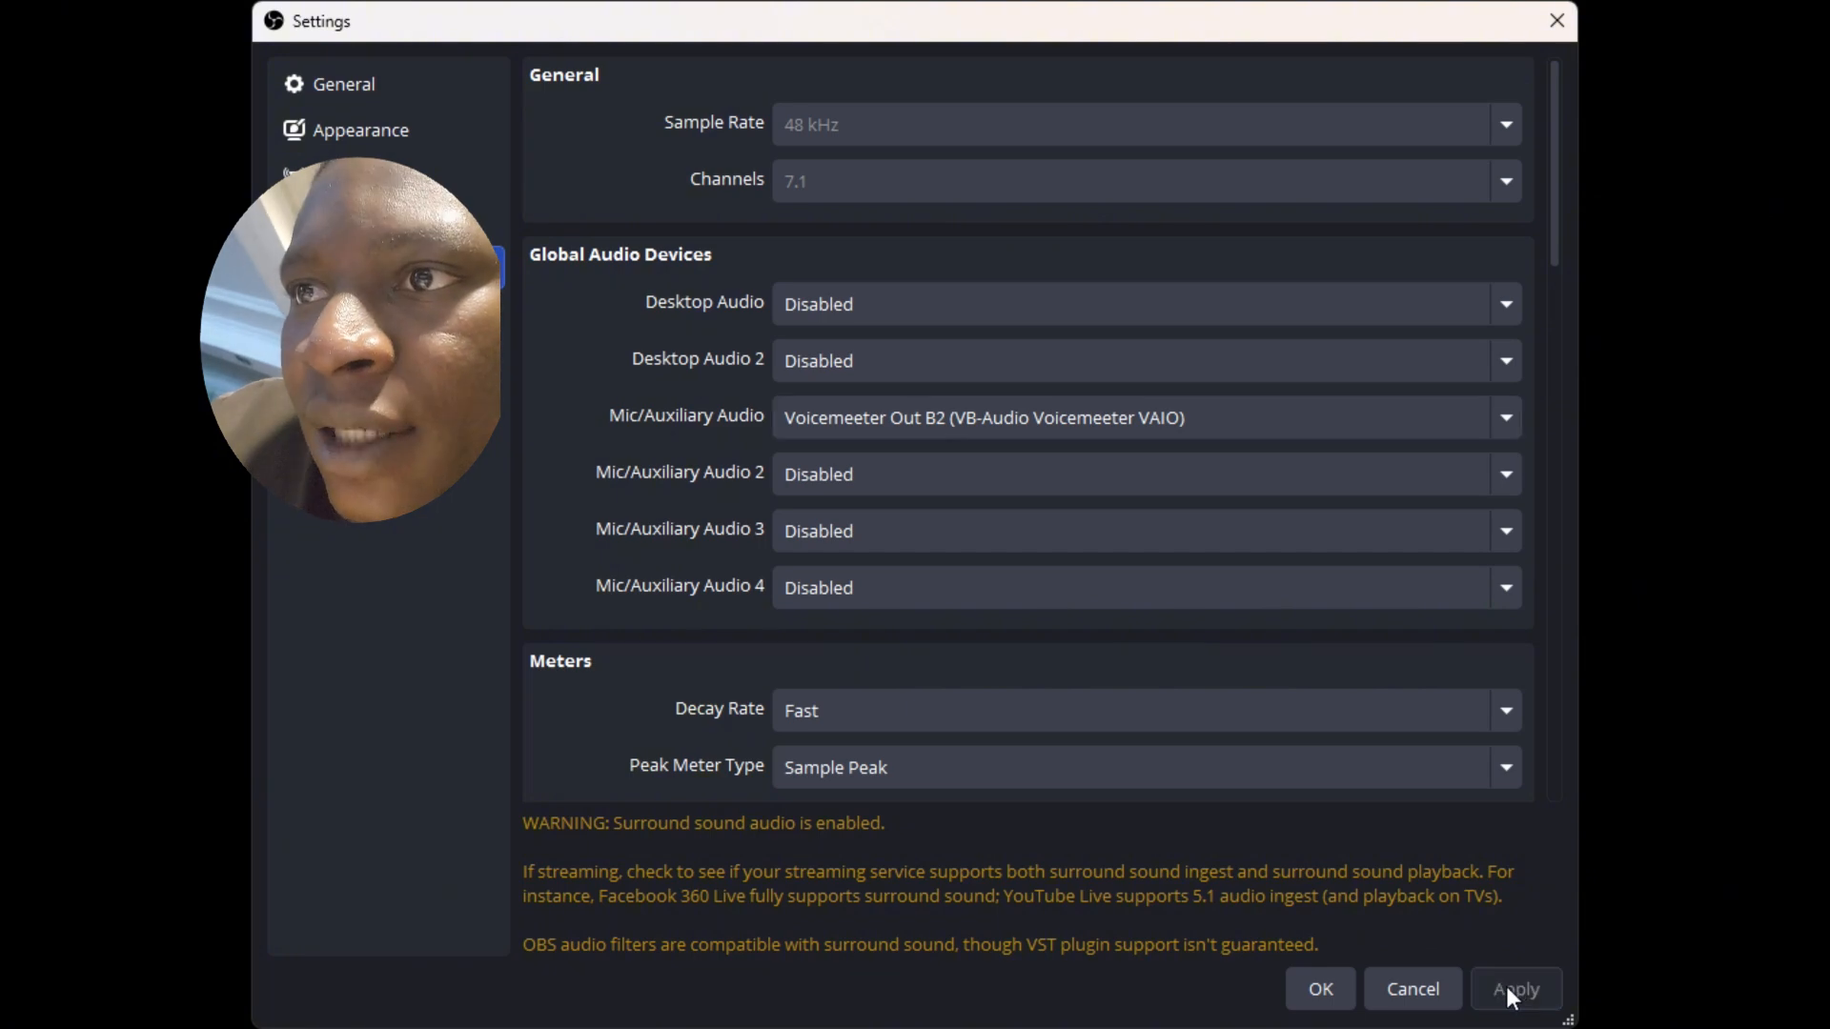
left_click(1320, 991)
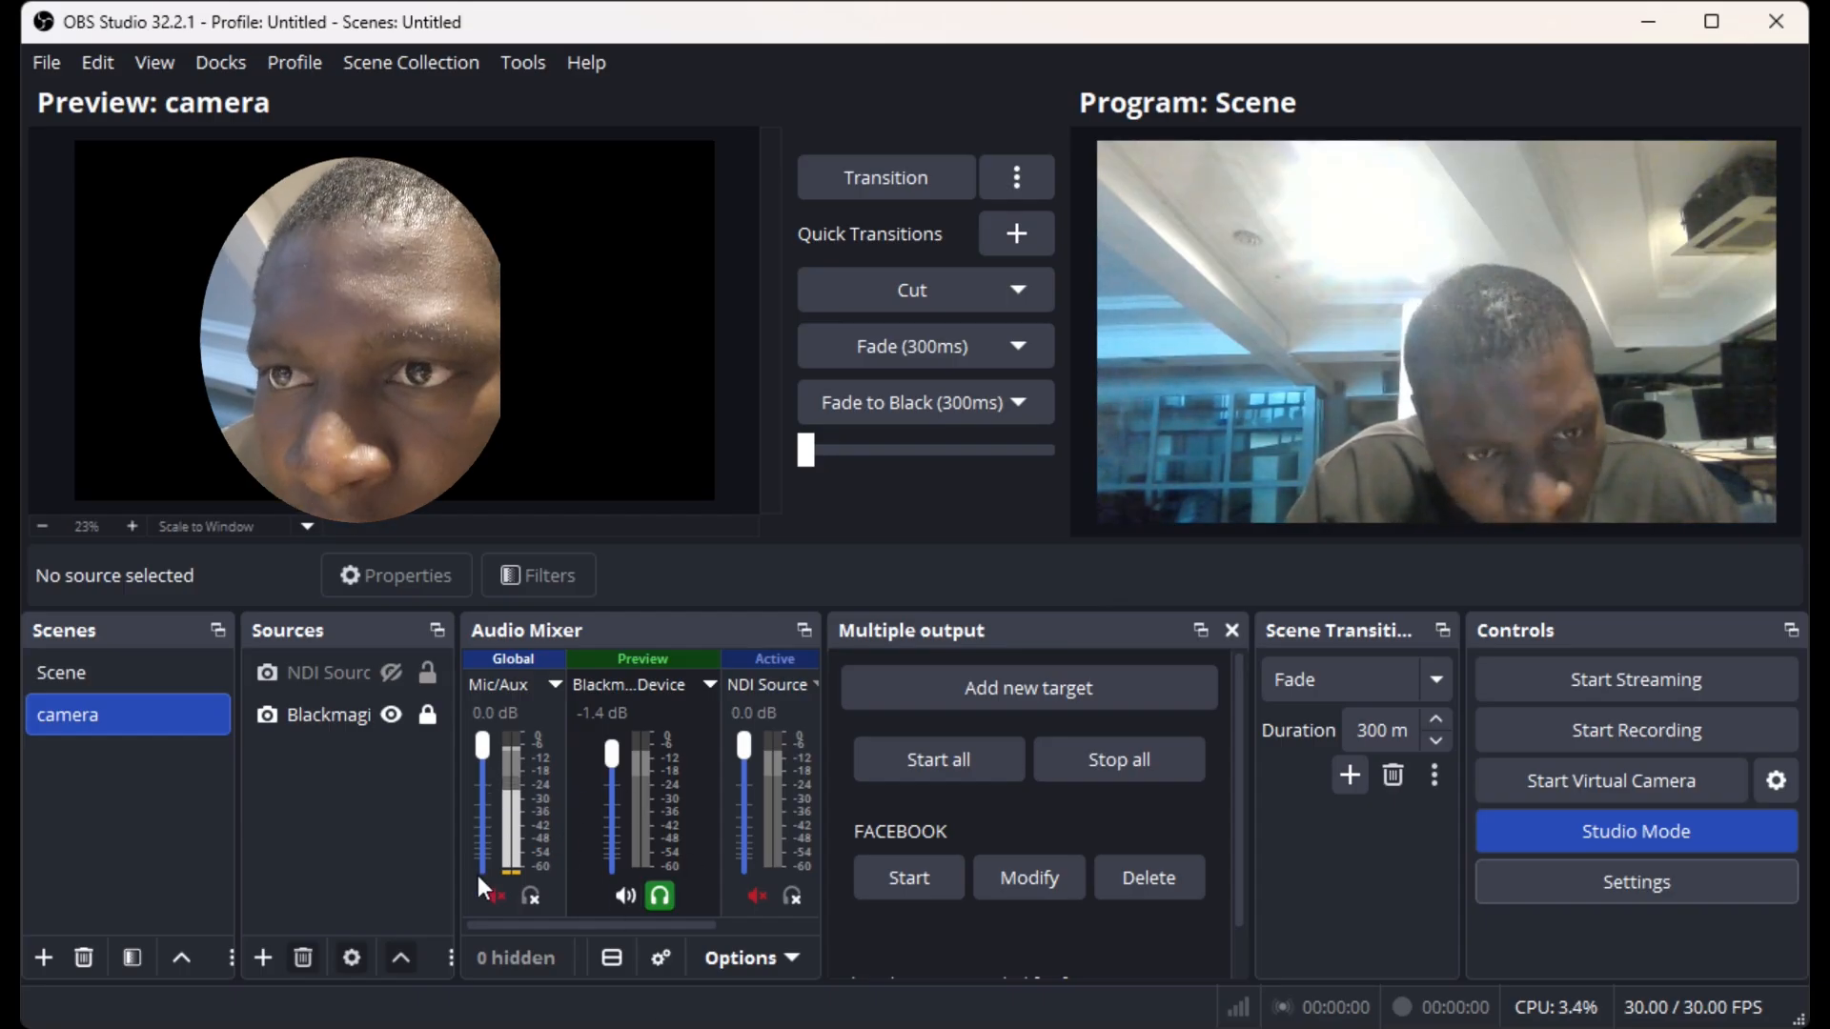
left_click(496, 894)
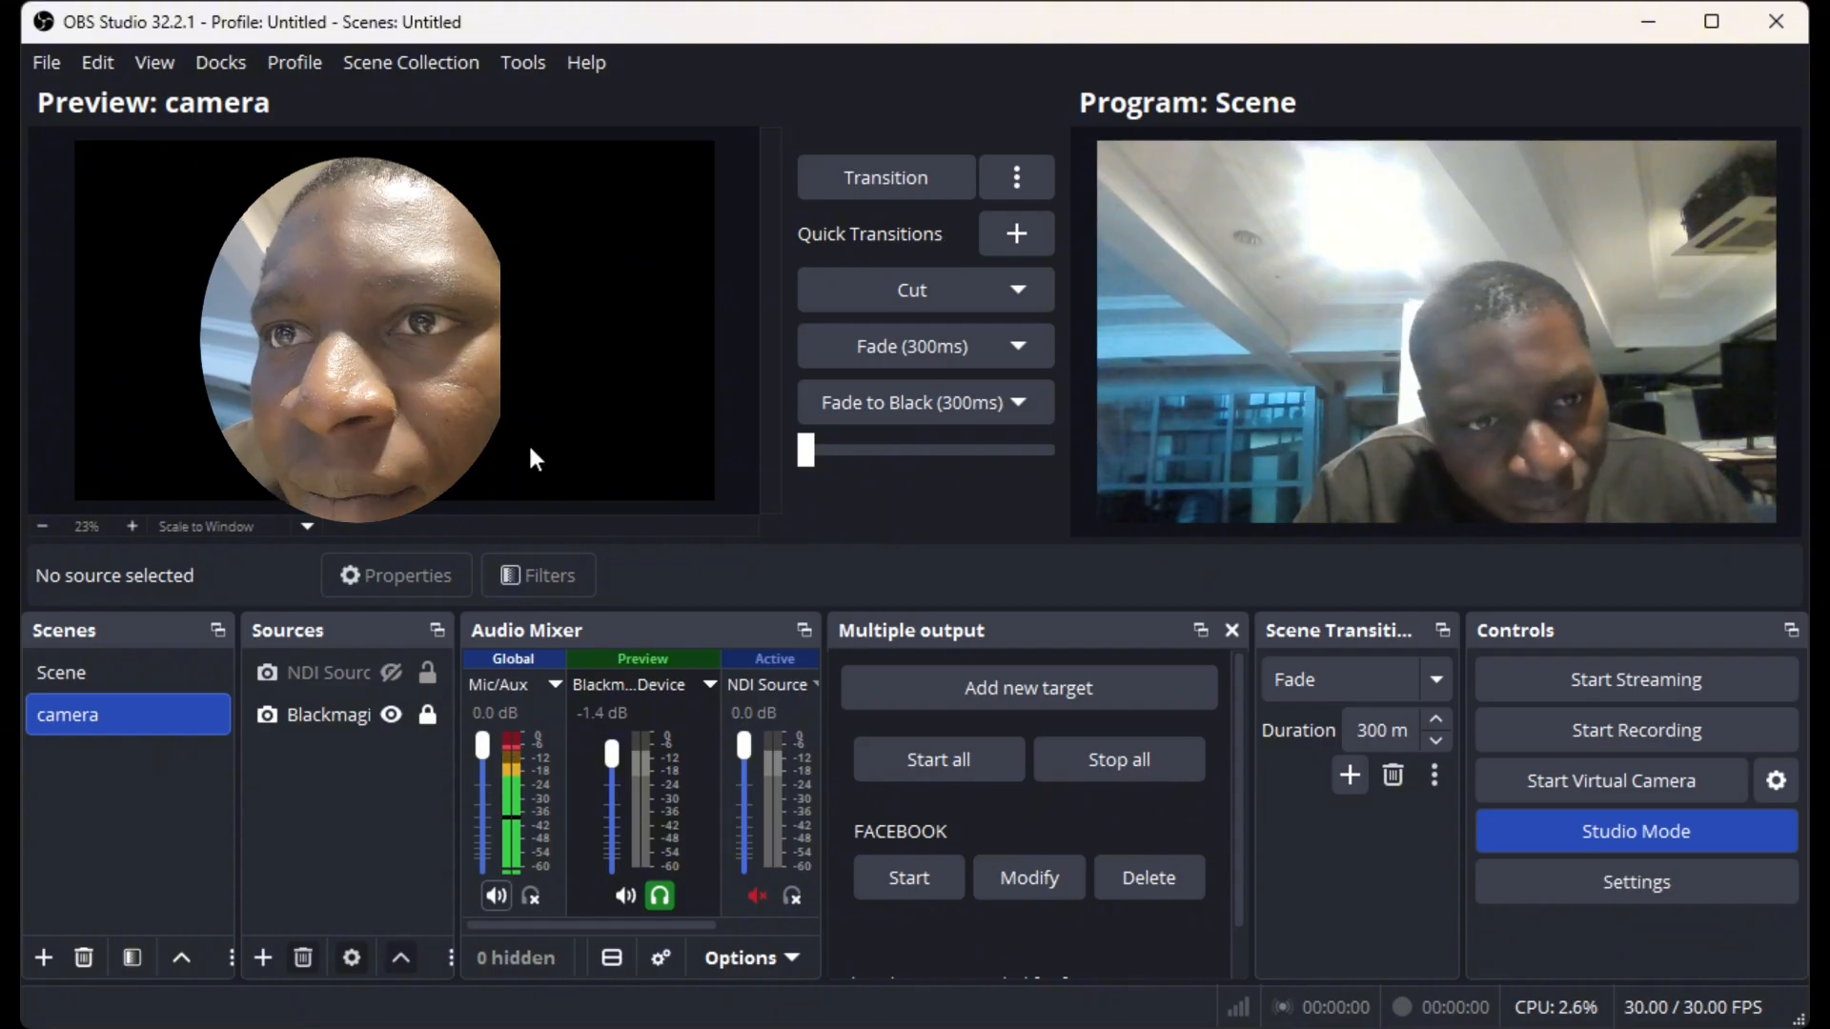
- Compare Scene and camera in the preview, and make NDI Source 3 visible in the camera scene
left_click(123, 676)
left_click(95, 728)
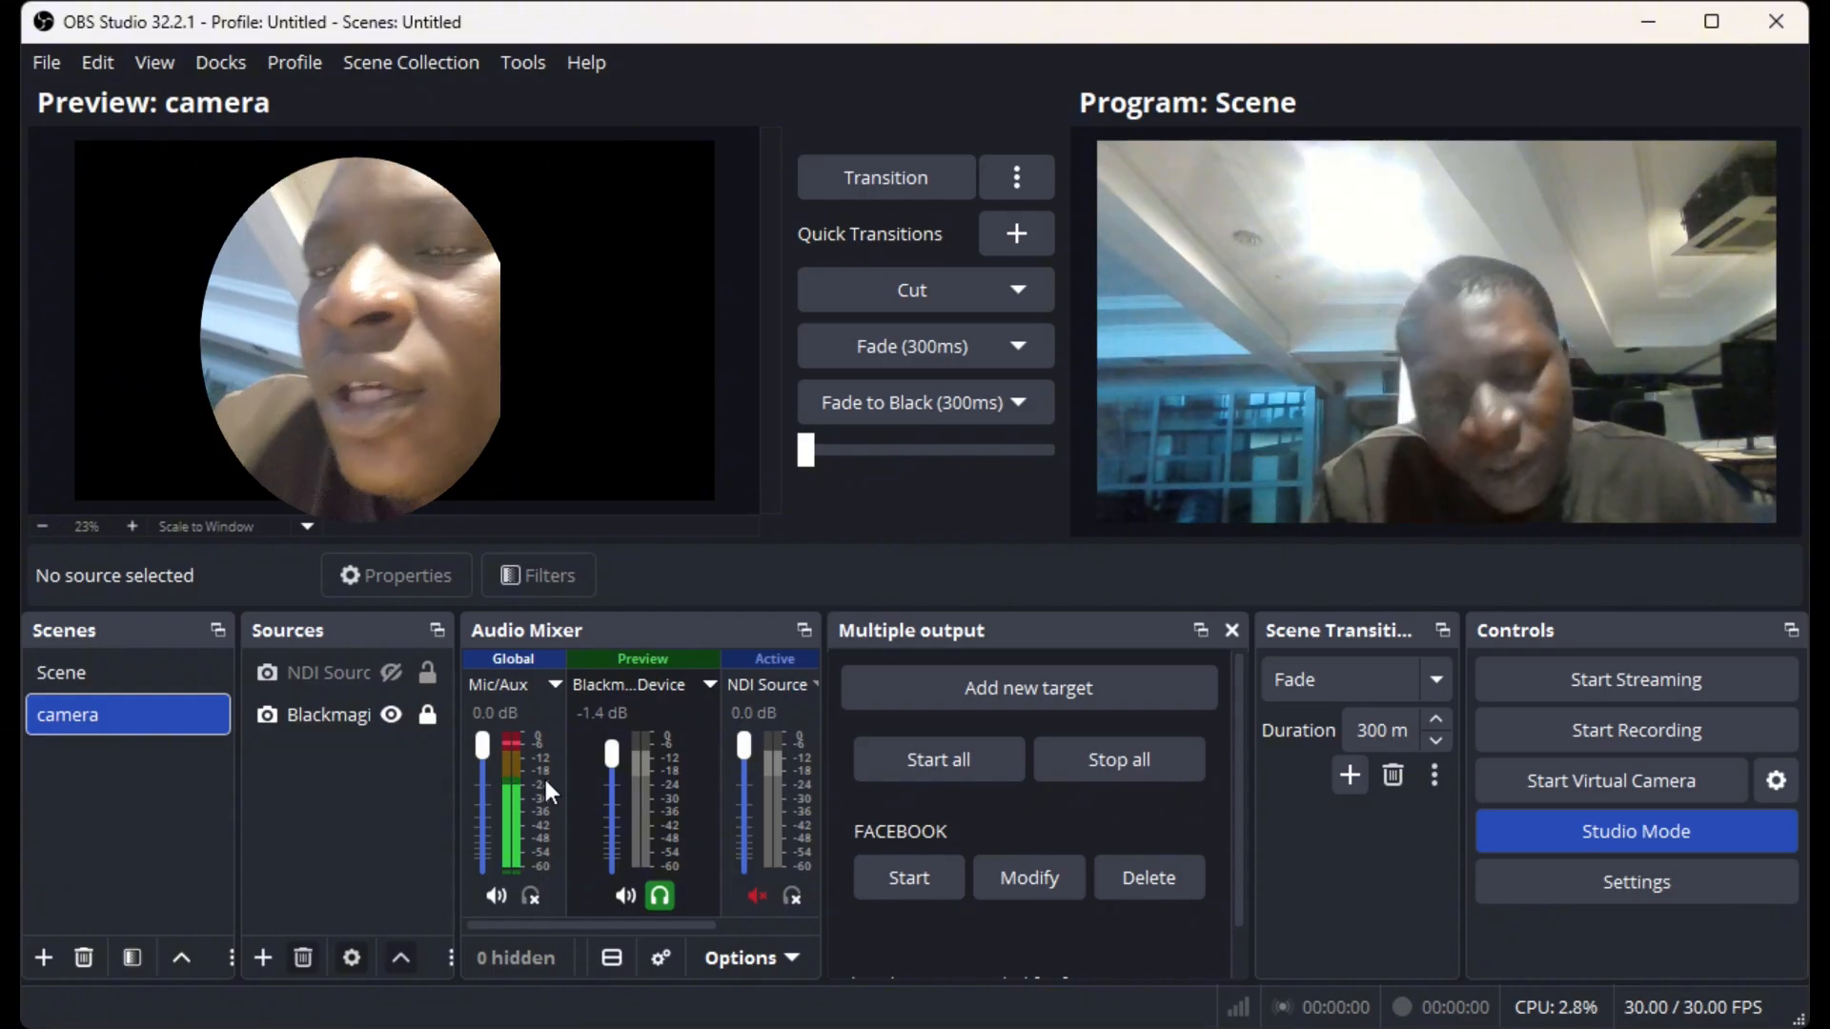
left_click(82, 673)
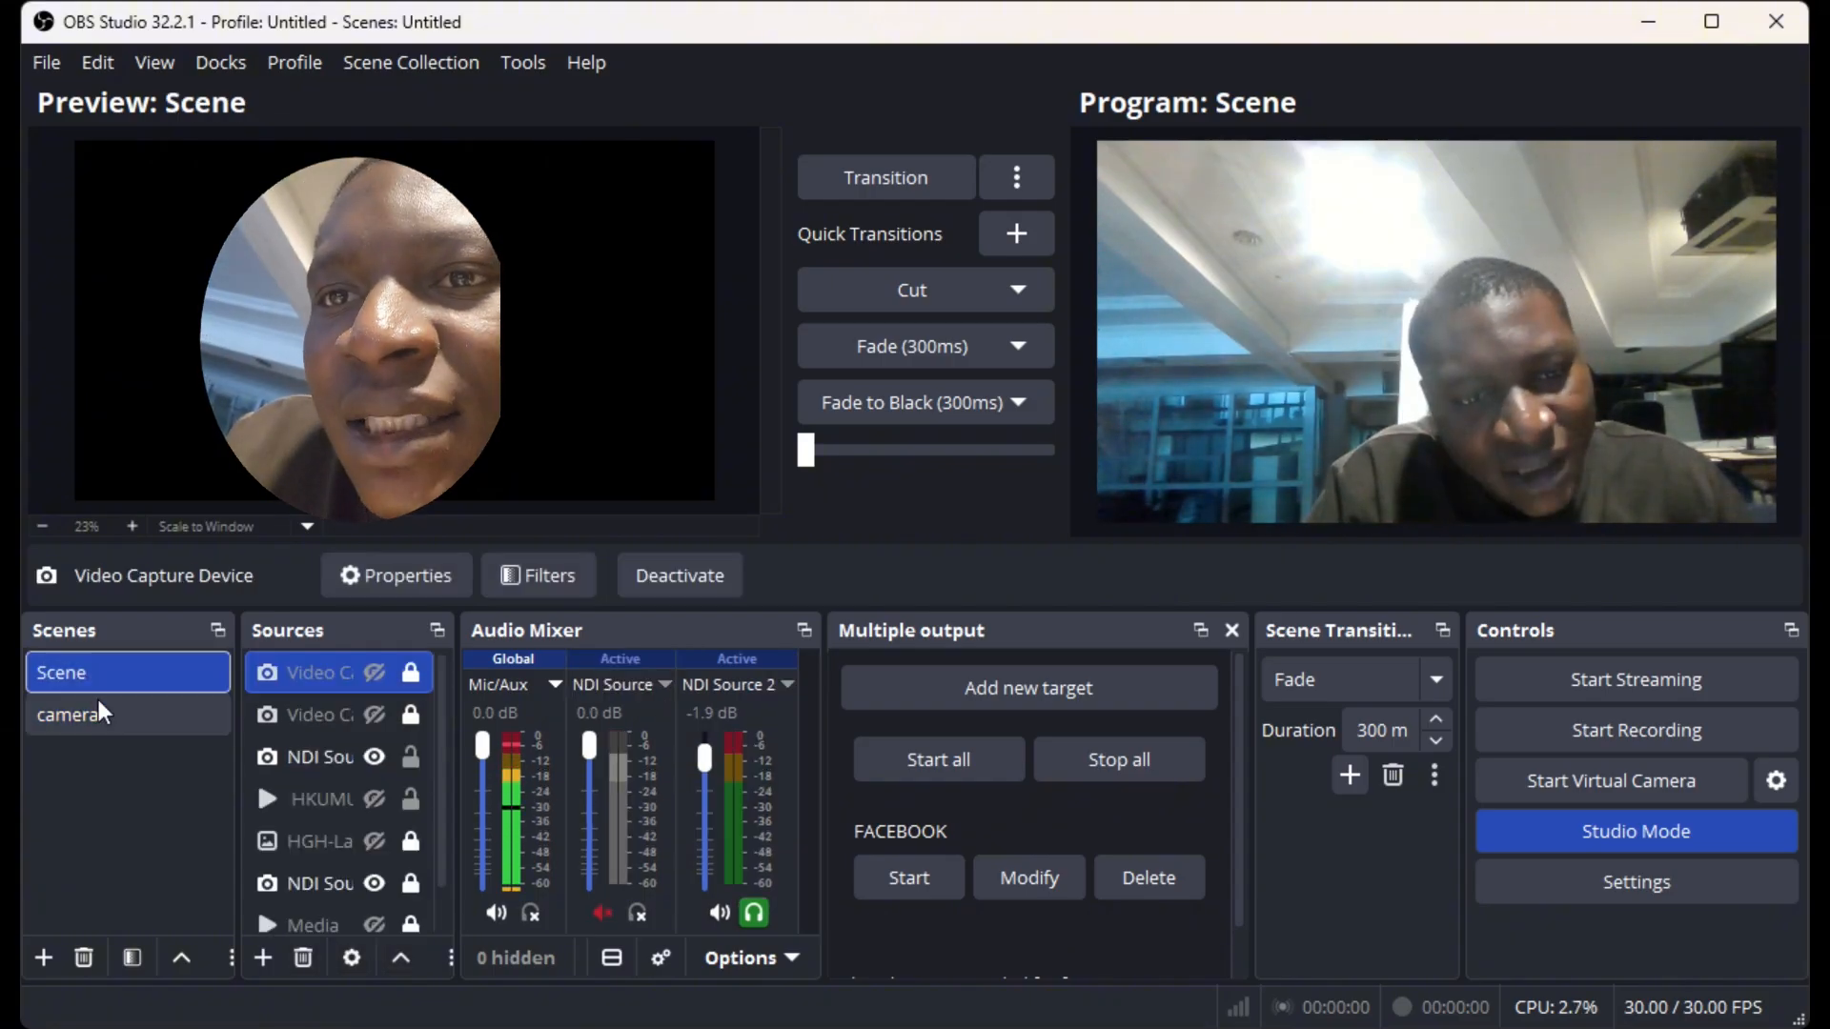
left_click(83, 713)
left_click(362, 674)
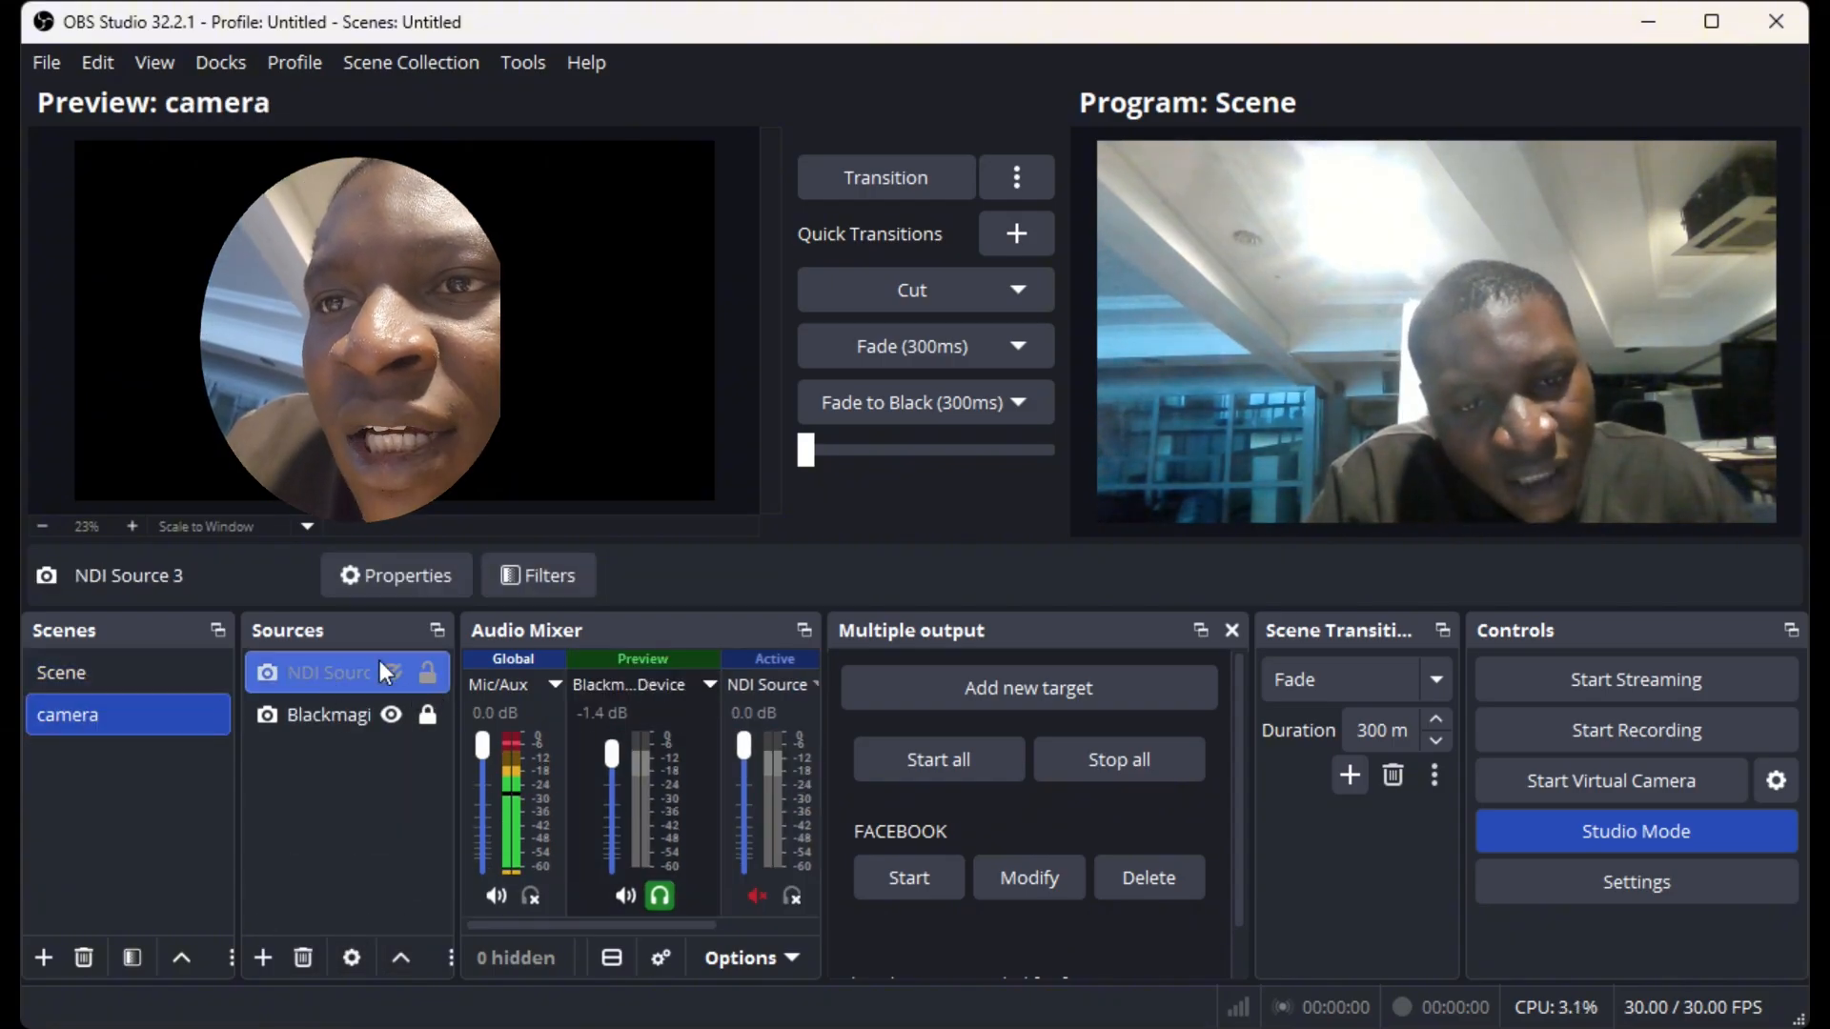
left_click(391, 673)
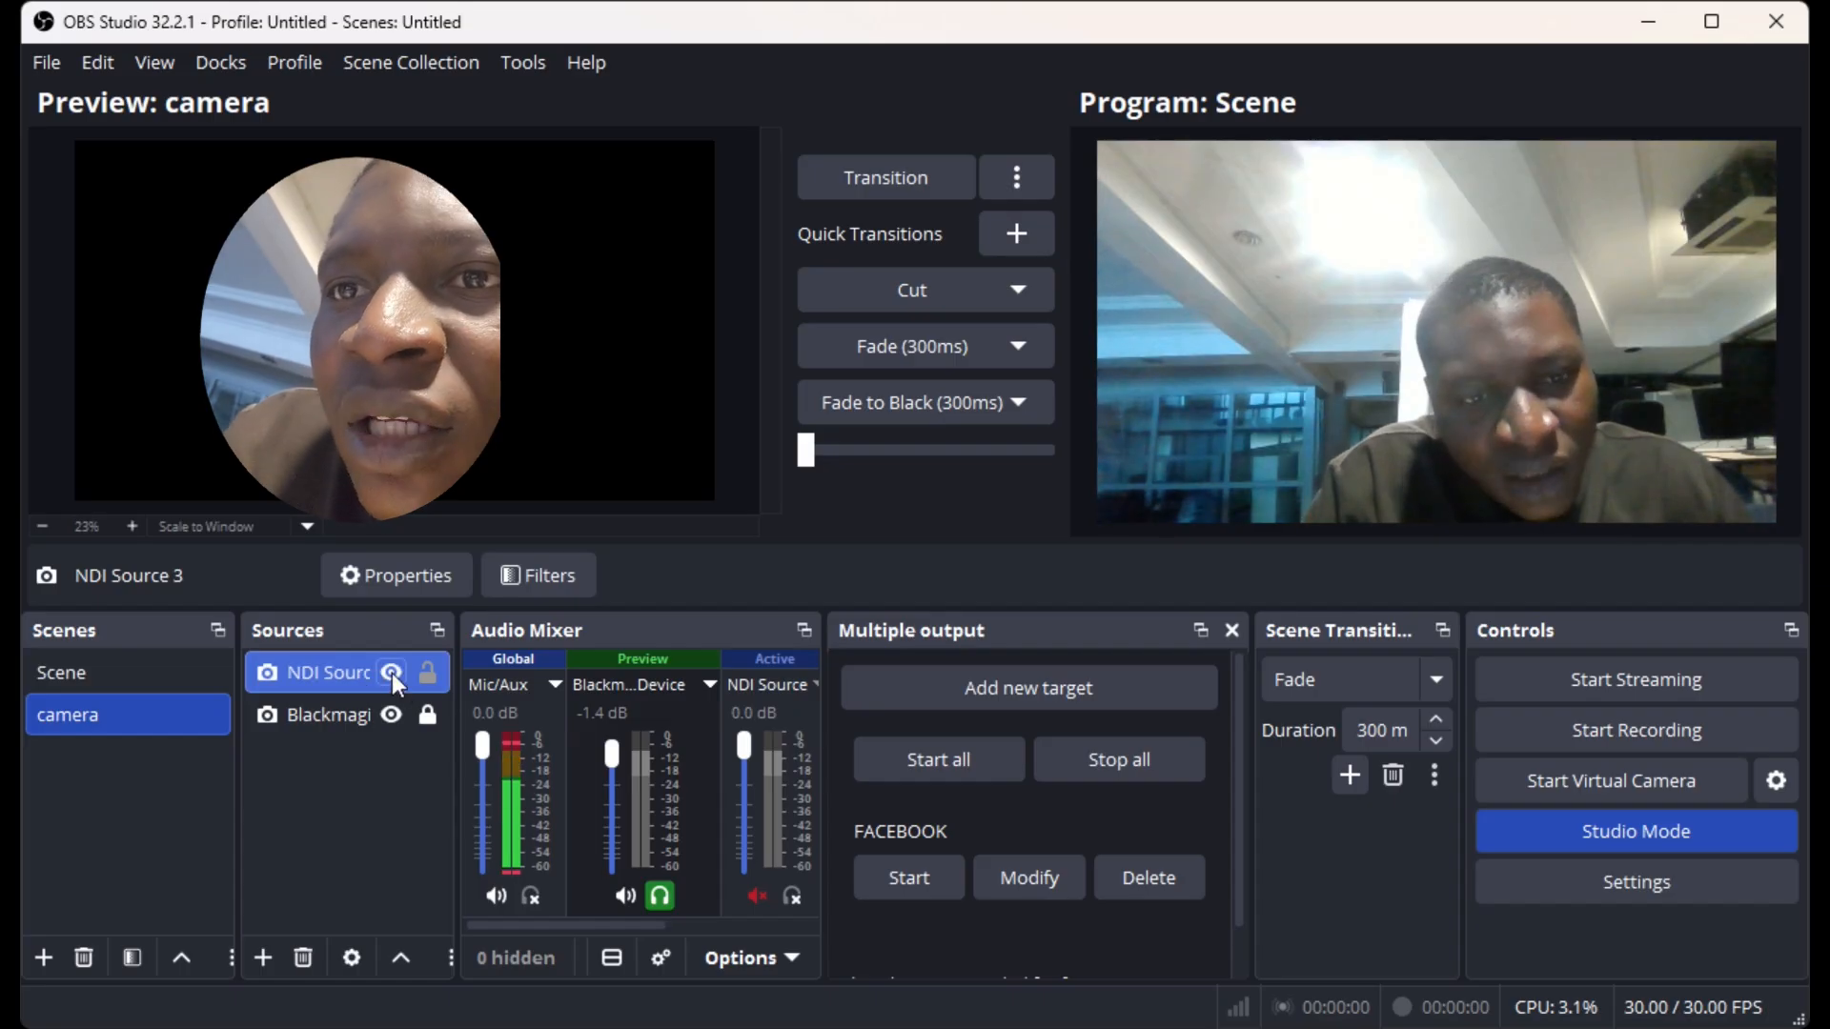
- Mute the Blackmagic device in the audio mixer and turn off its audio monitoring
left_click(629, 898)
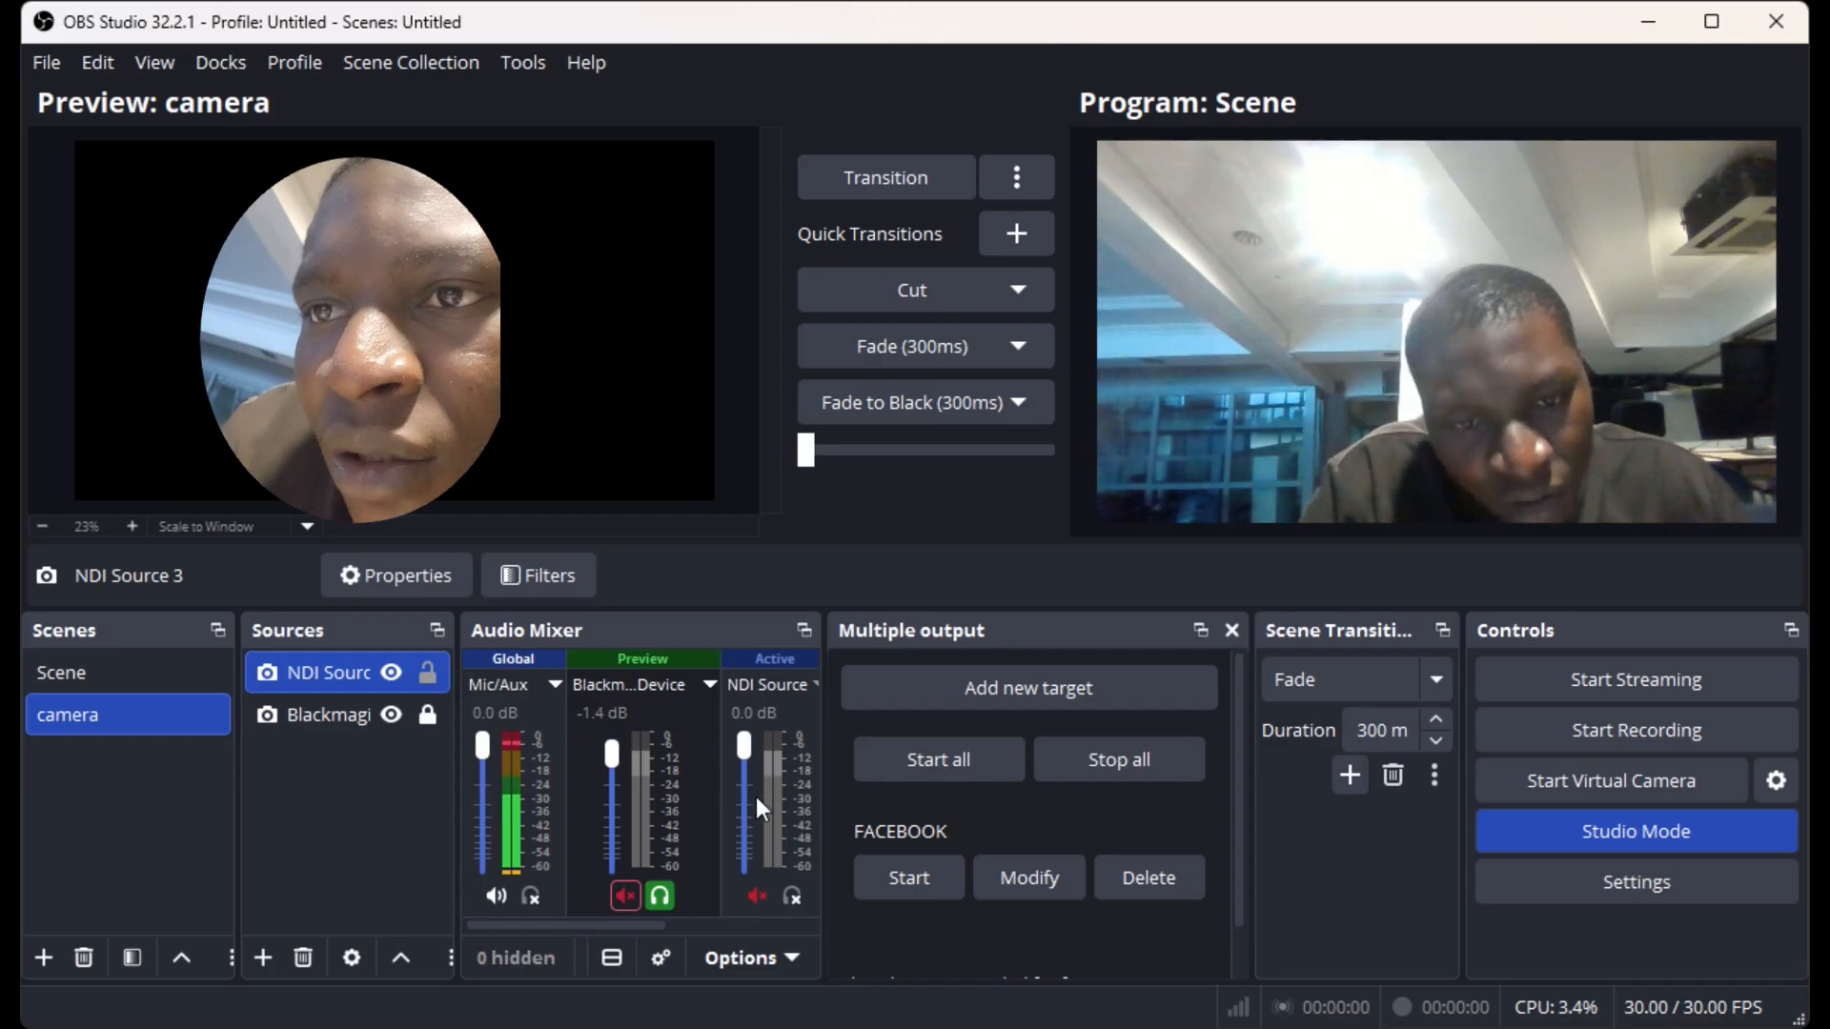
left_click(658, 895)
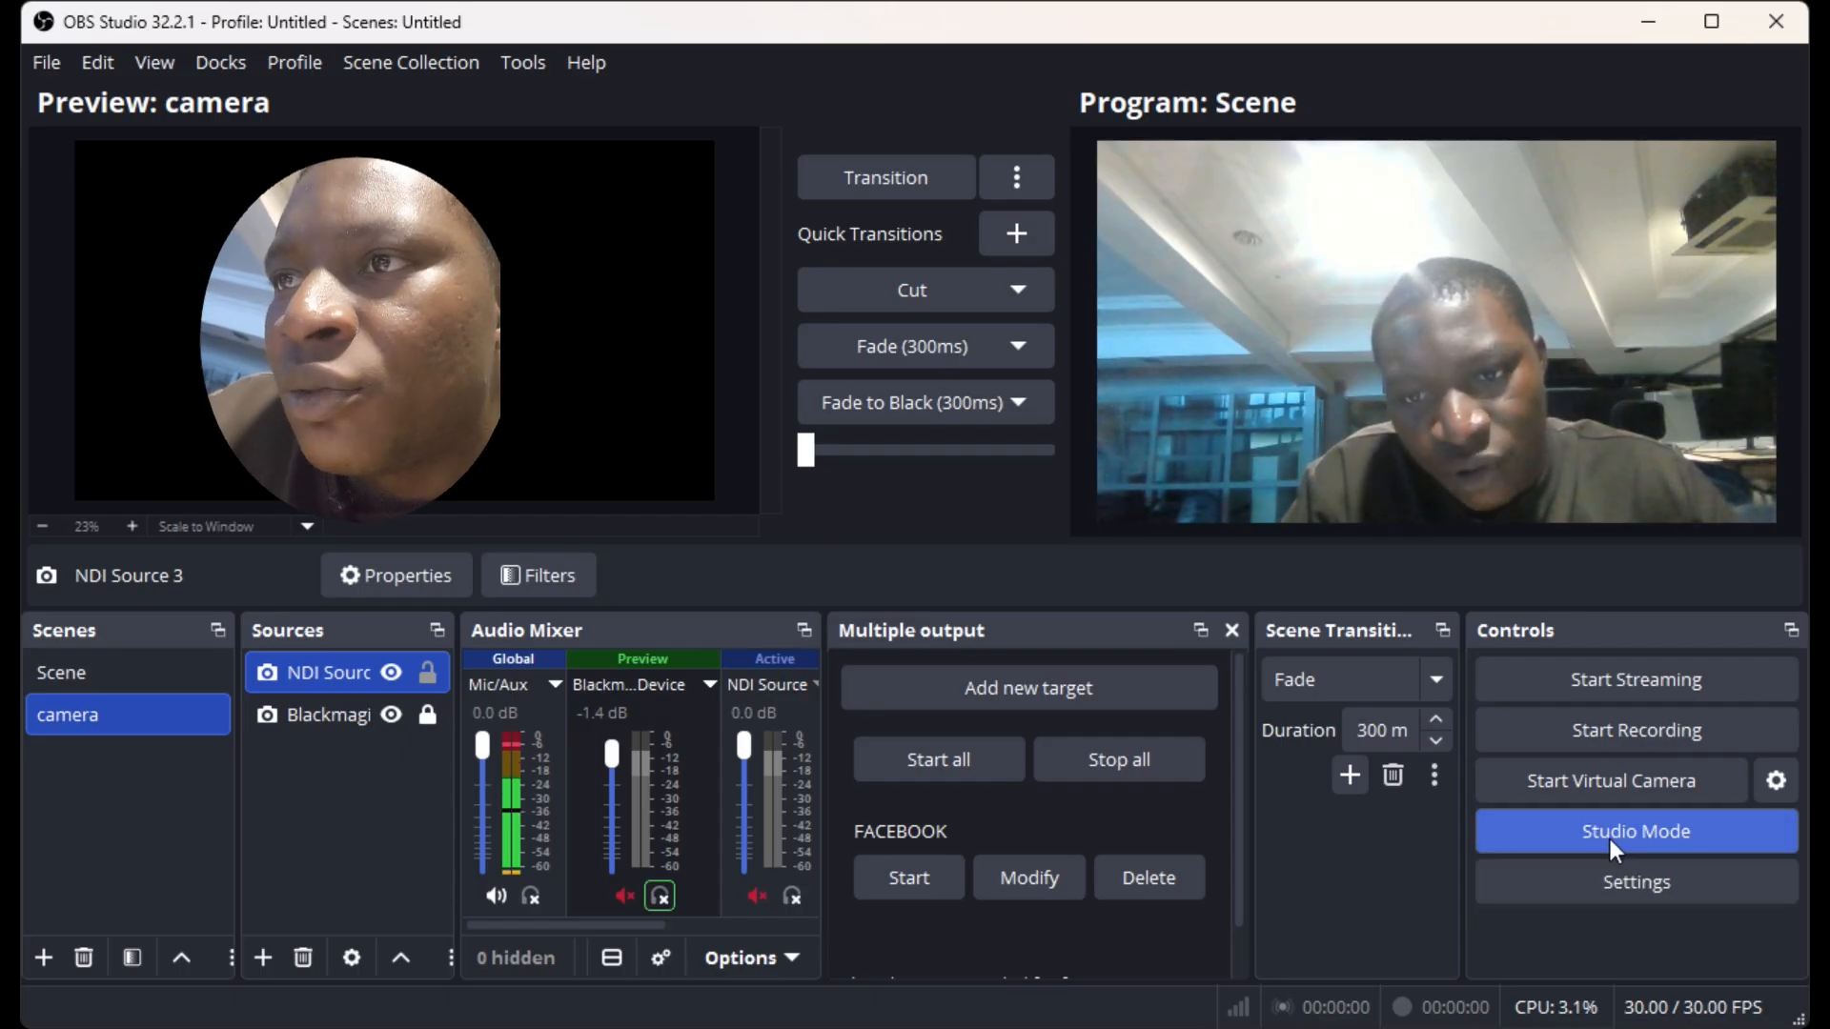
- Turn Studio Mode off and back on, and show the locked Video Capture Device source in Scene again
left_click(1678, 836)
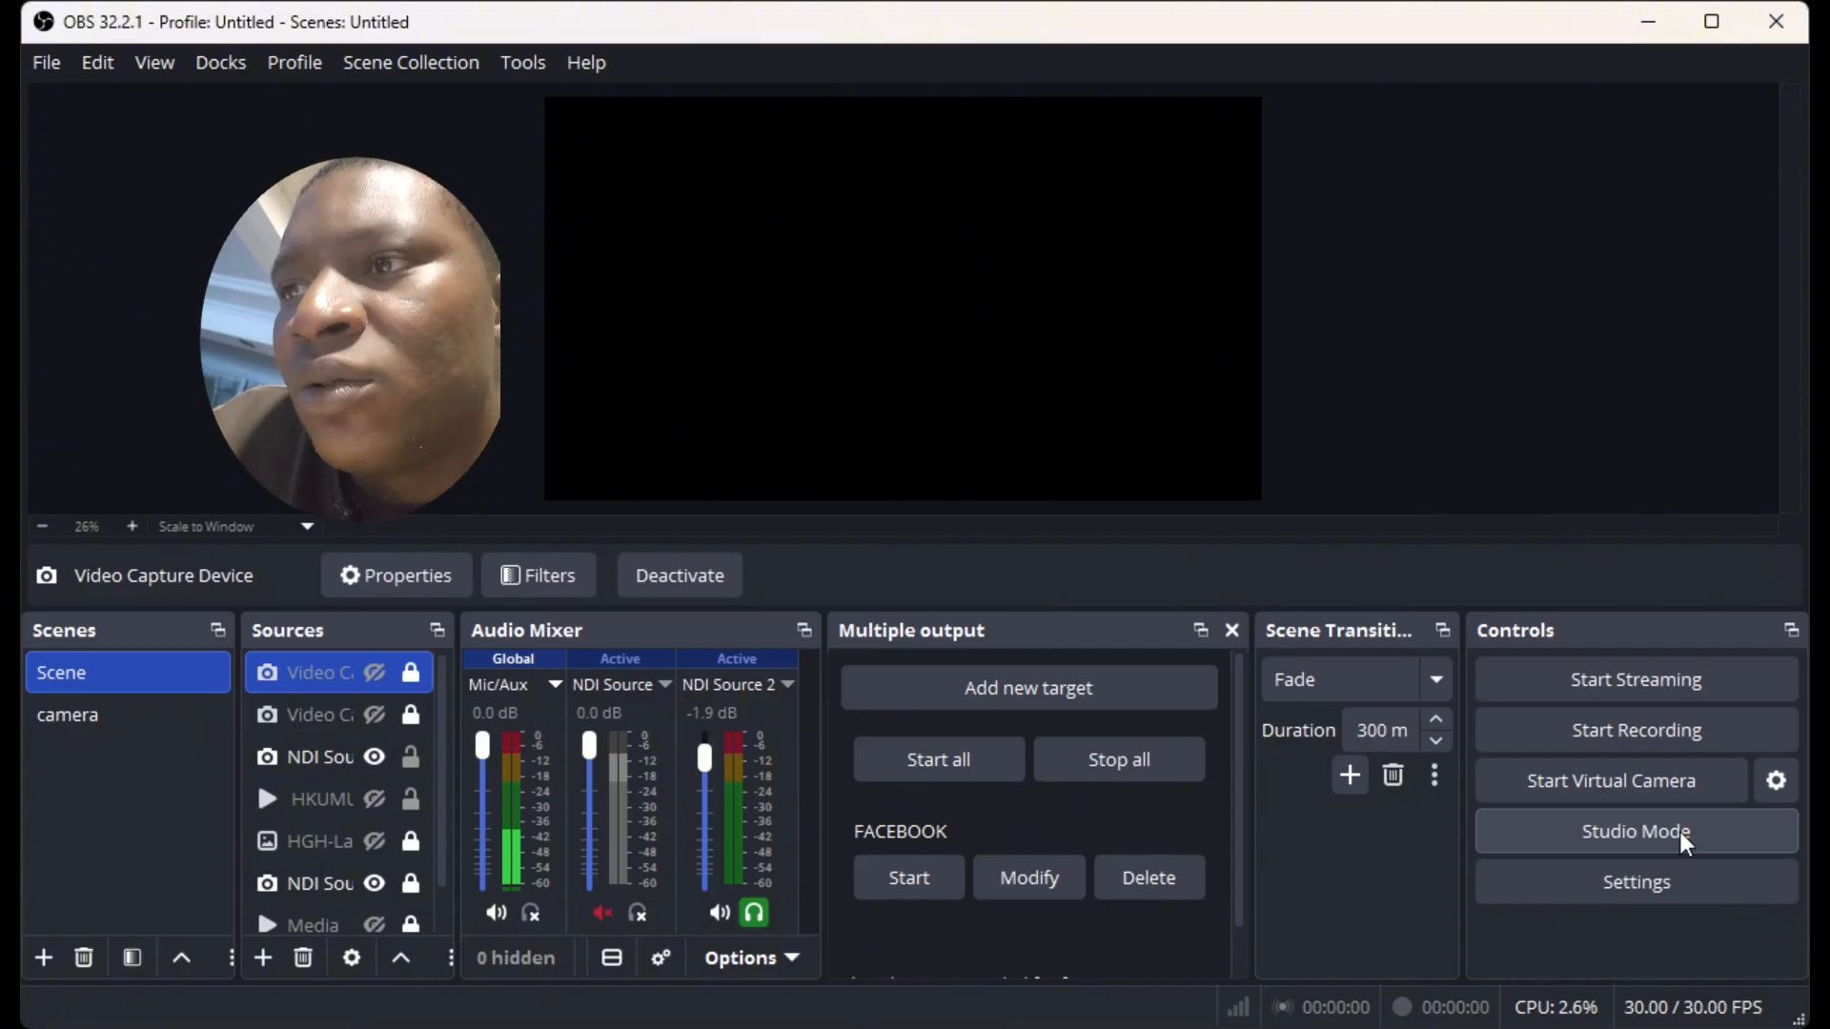
left_click(1679, 831)
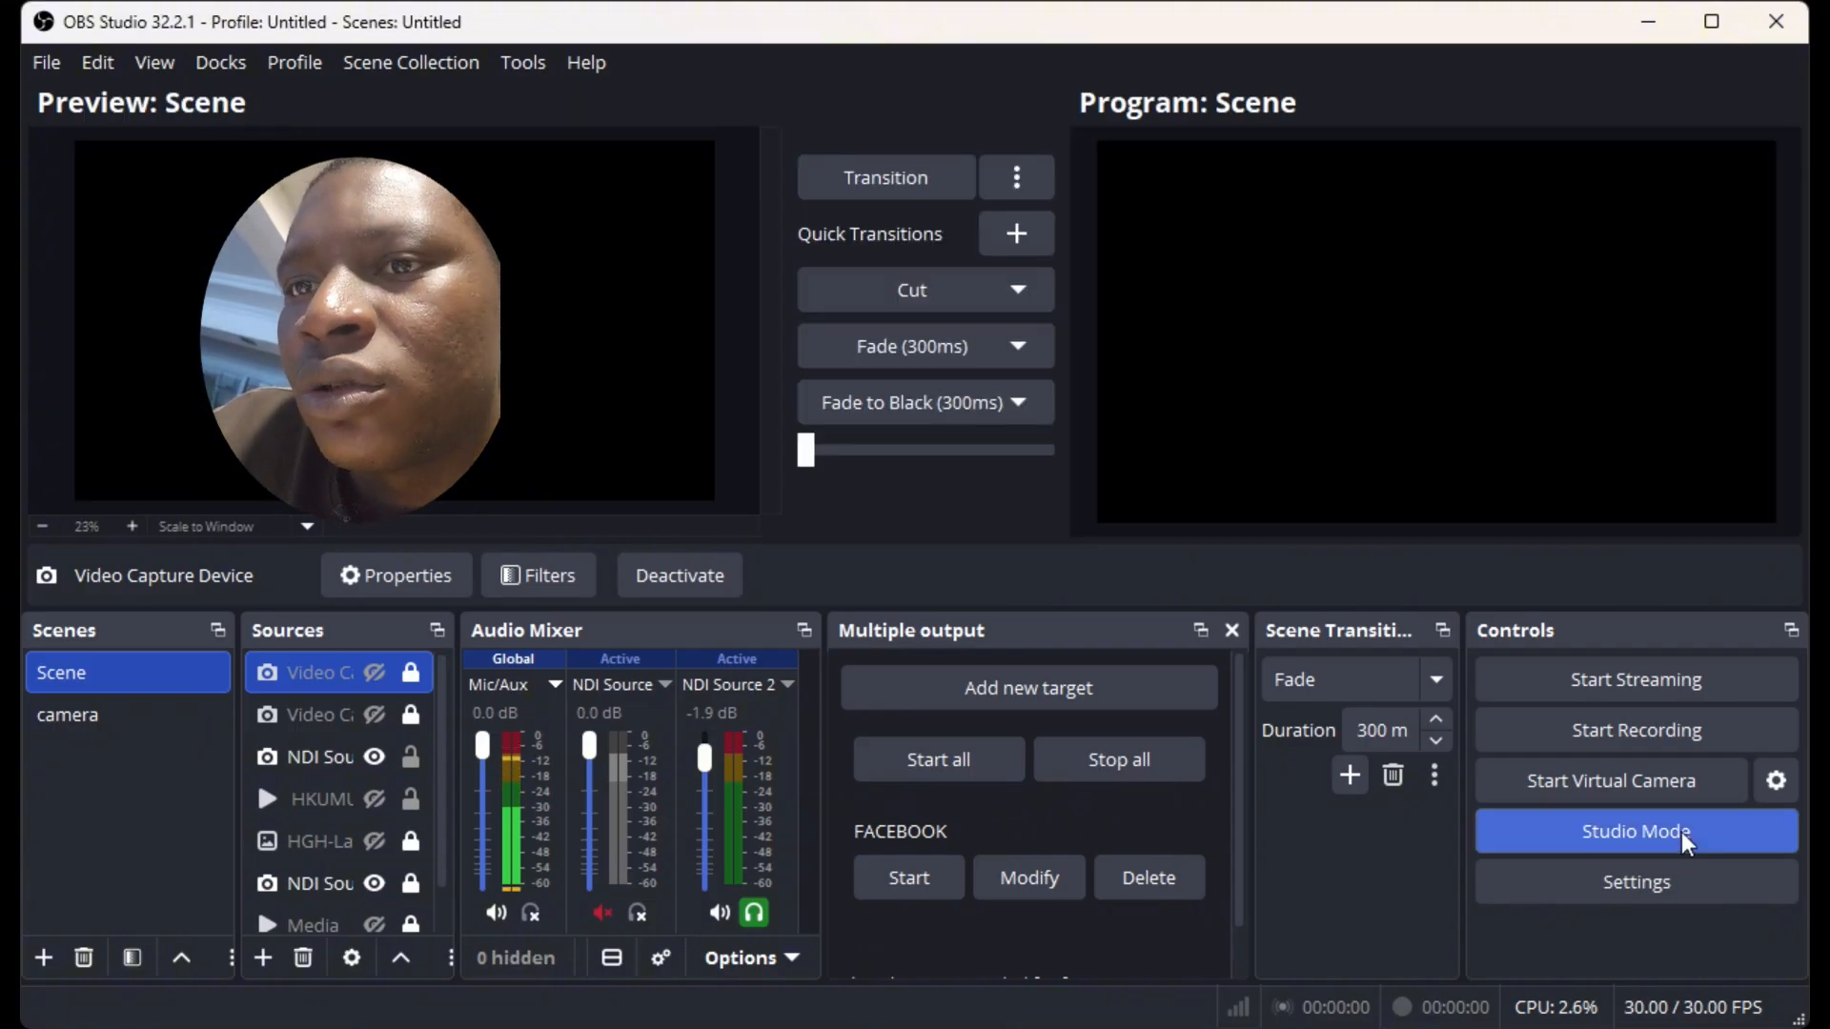
left_click(376, 673)
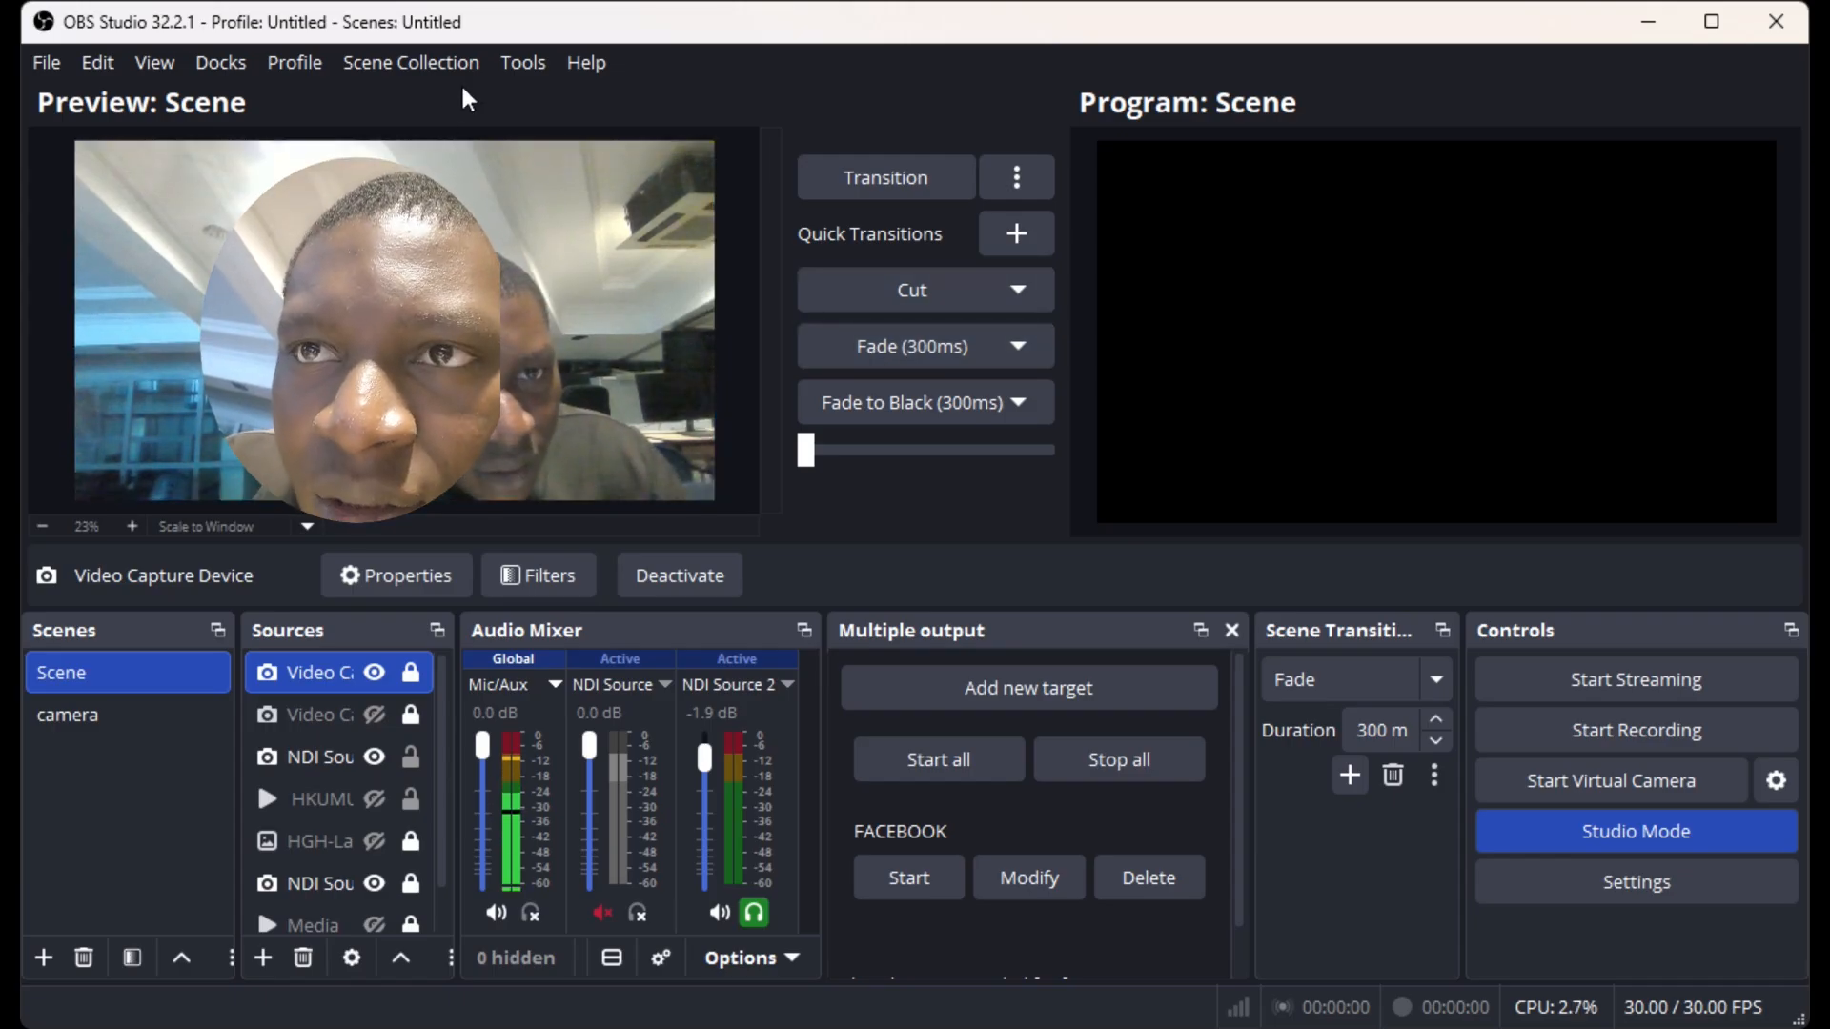
- Review the main and preview output options in the DistroAV NDI settings and close them without changes
left_click(524, 57)
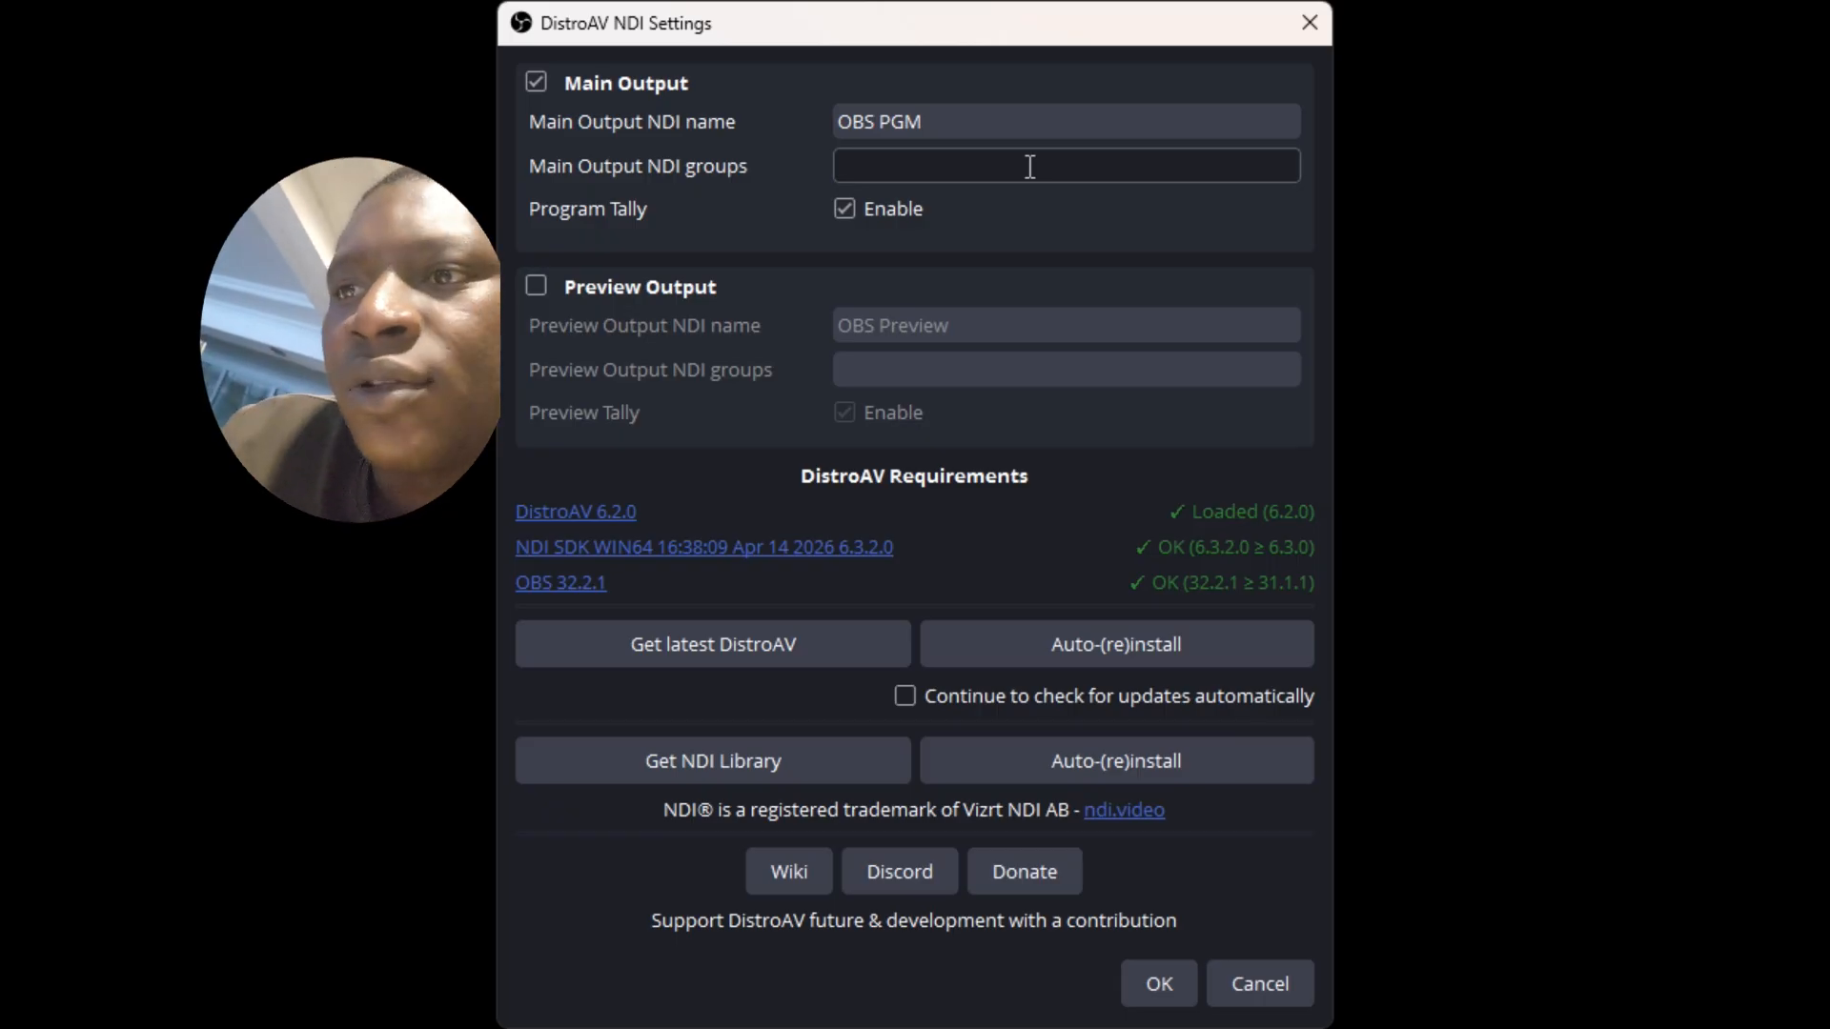
left_click(1258, 984)
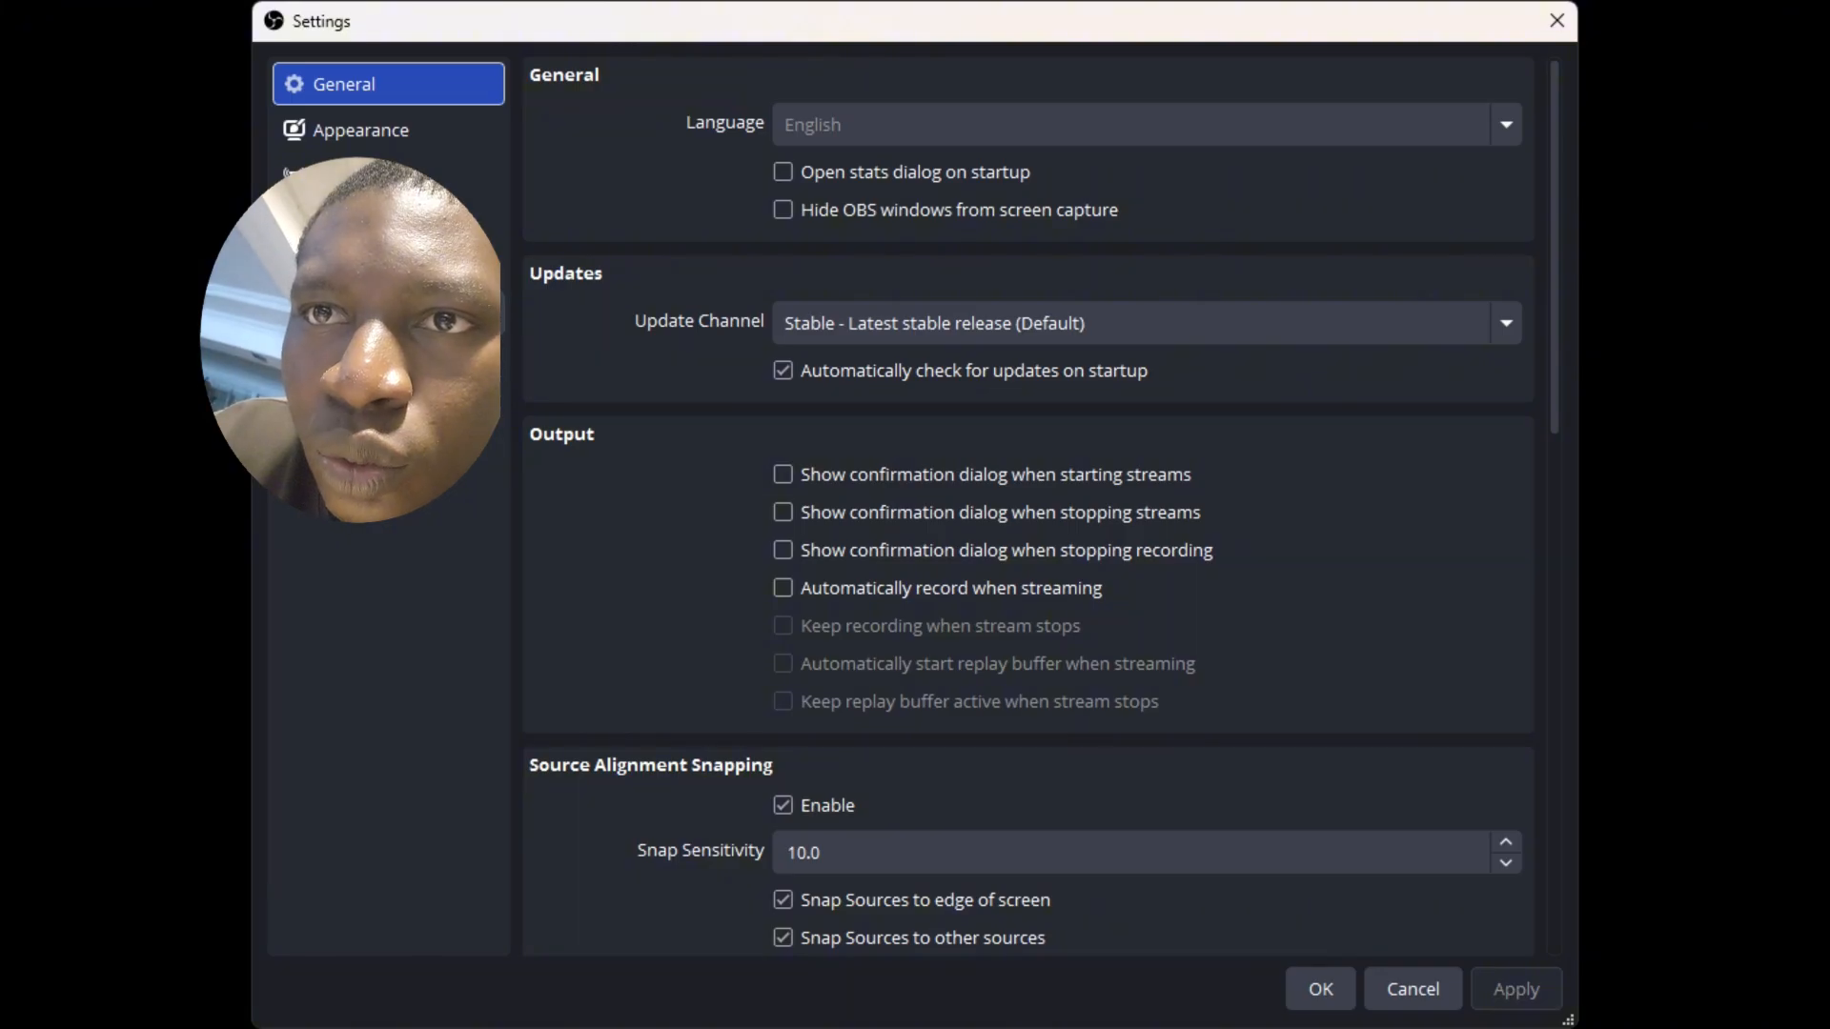
- Examine the video resolution and frame rate settings and the streaming, recording and replay buffer output settings
left_click(389, 314)
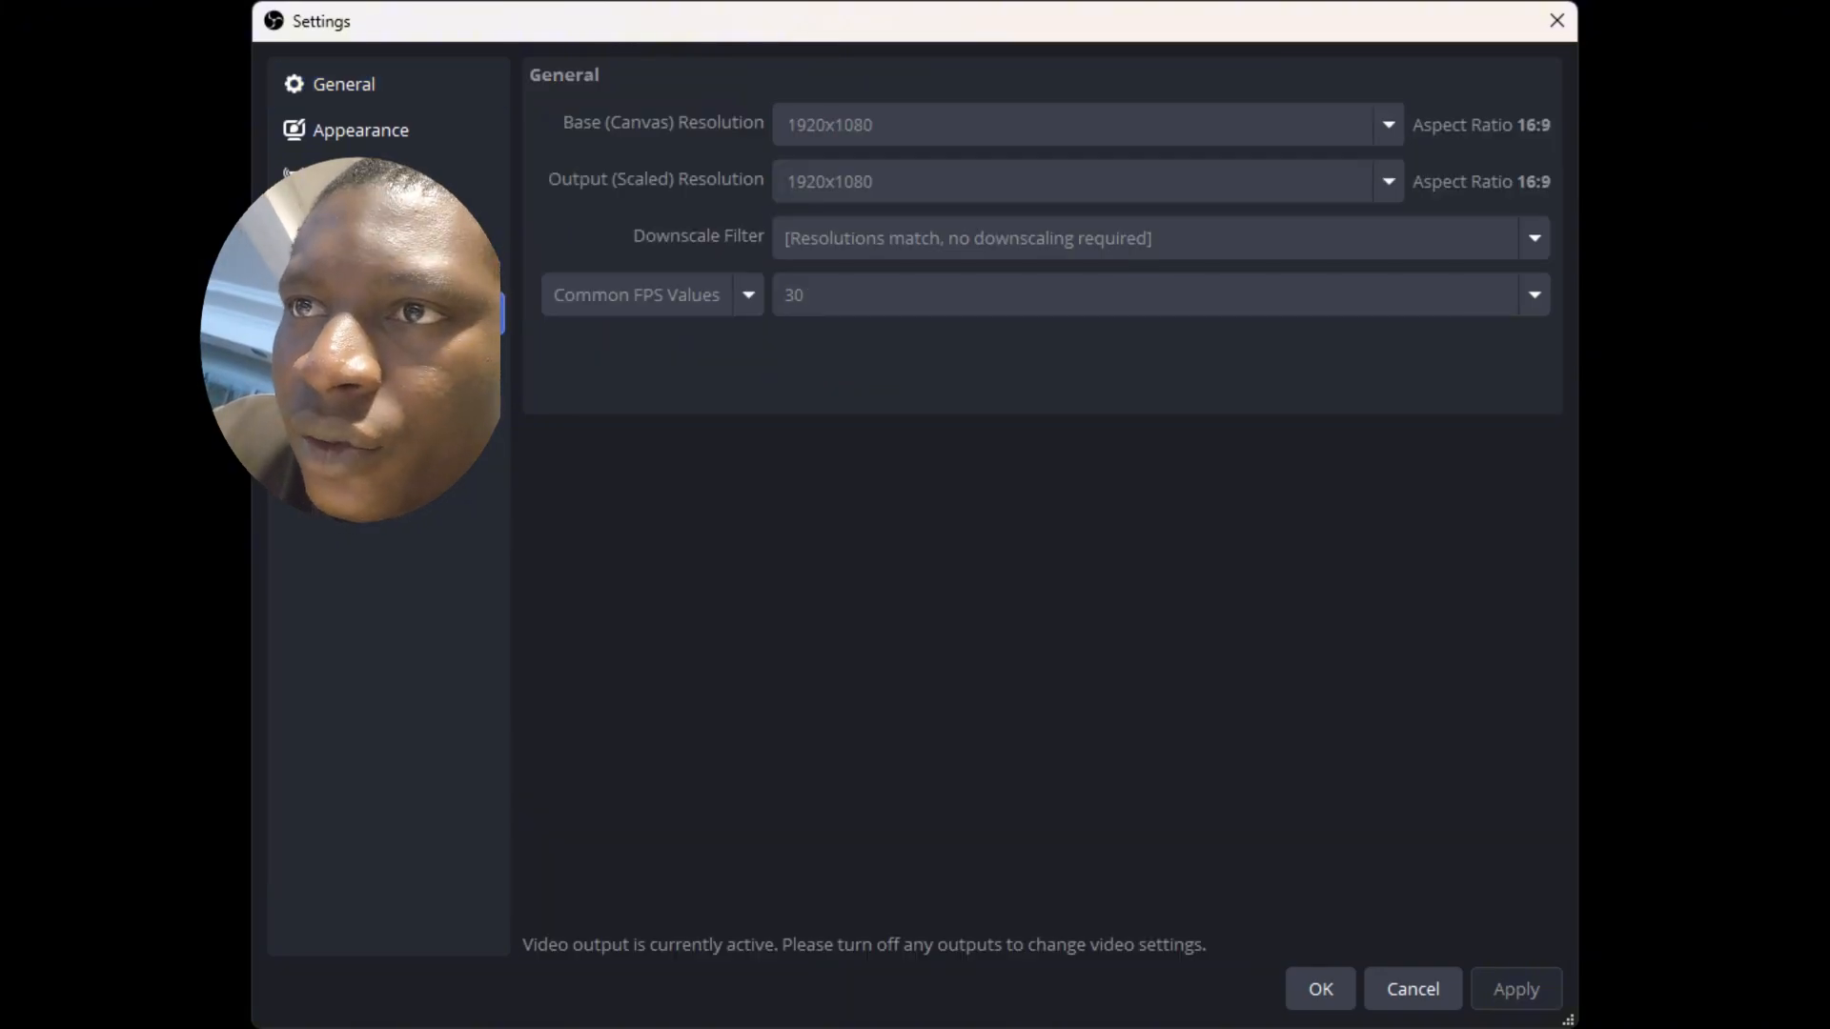
left_click(389, 221)
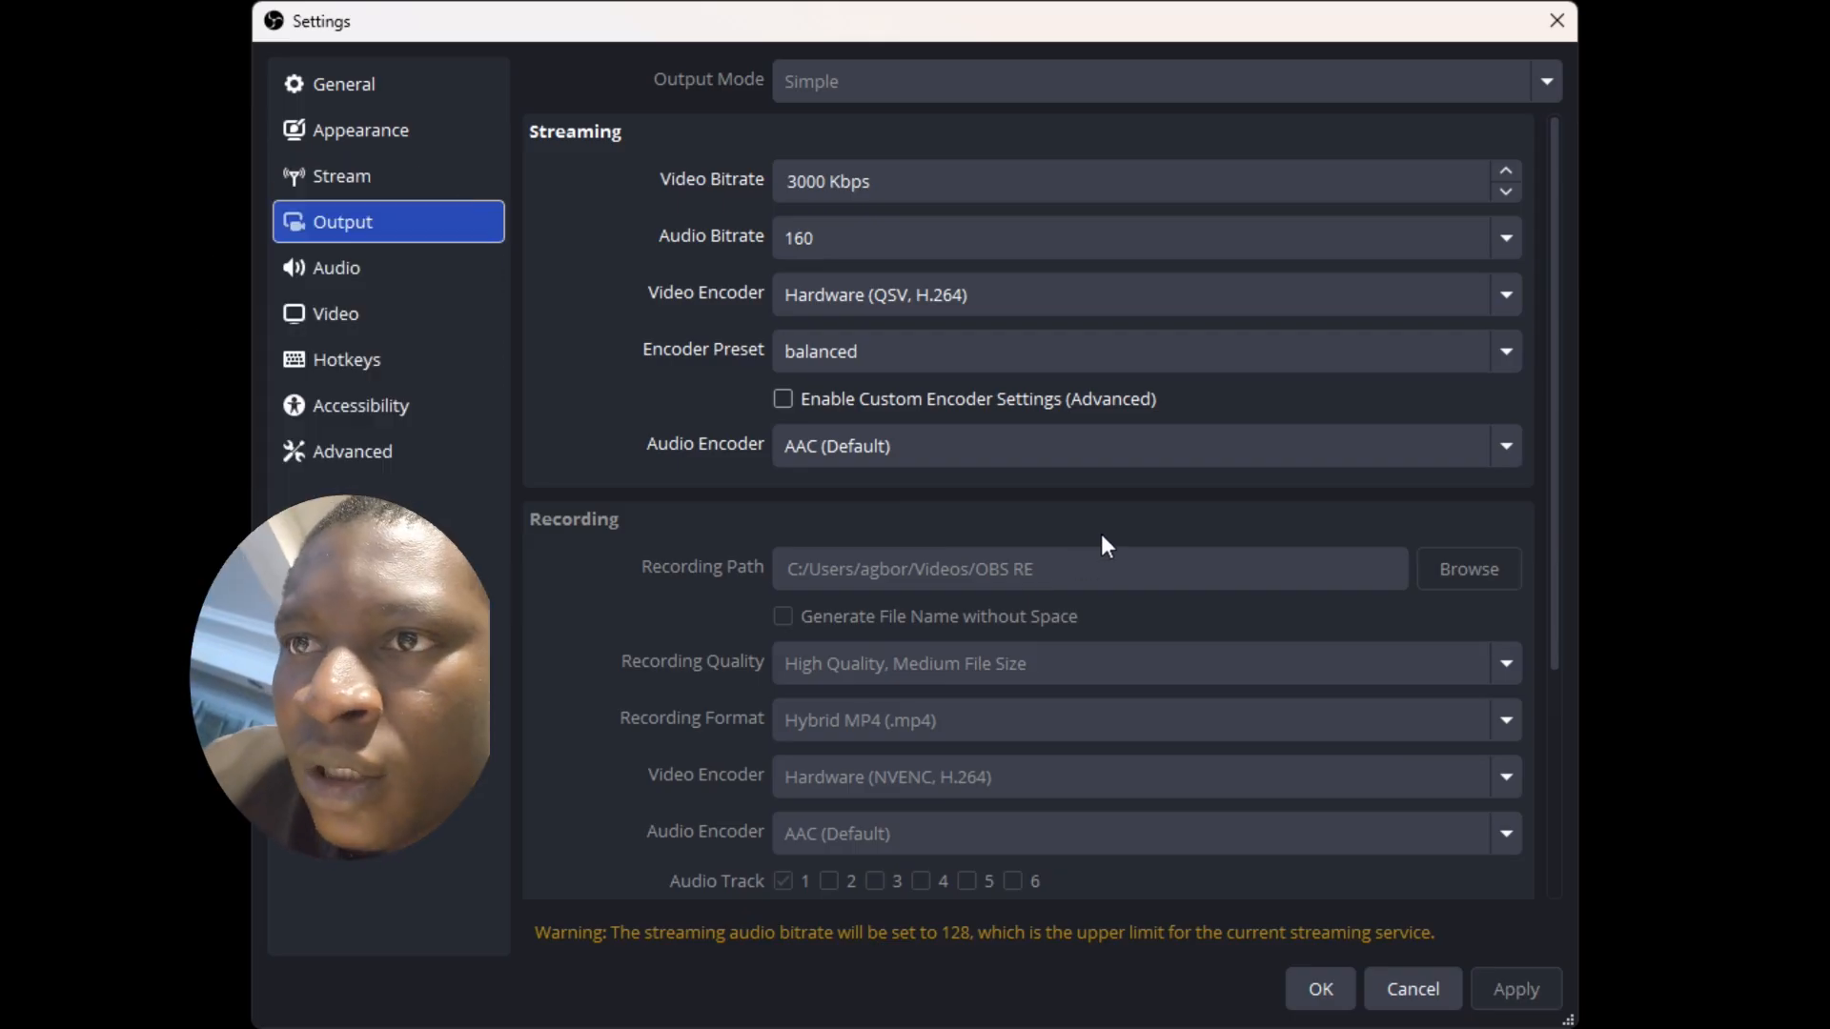
scroll(930, 538, "down", 2)
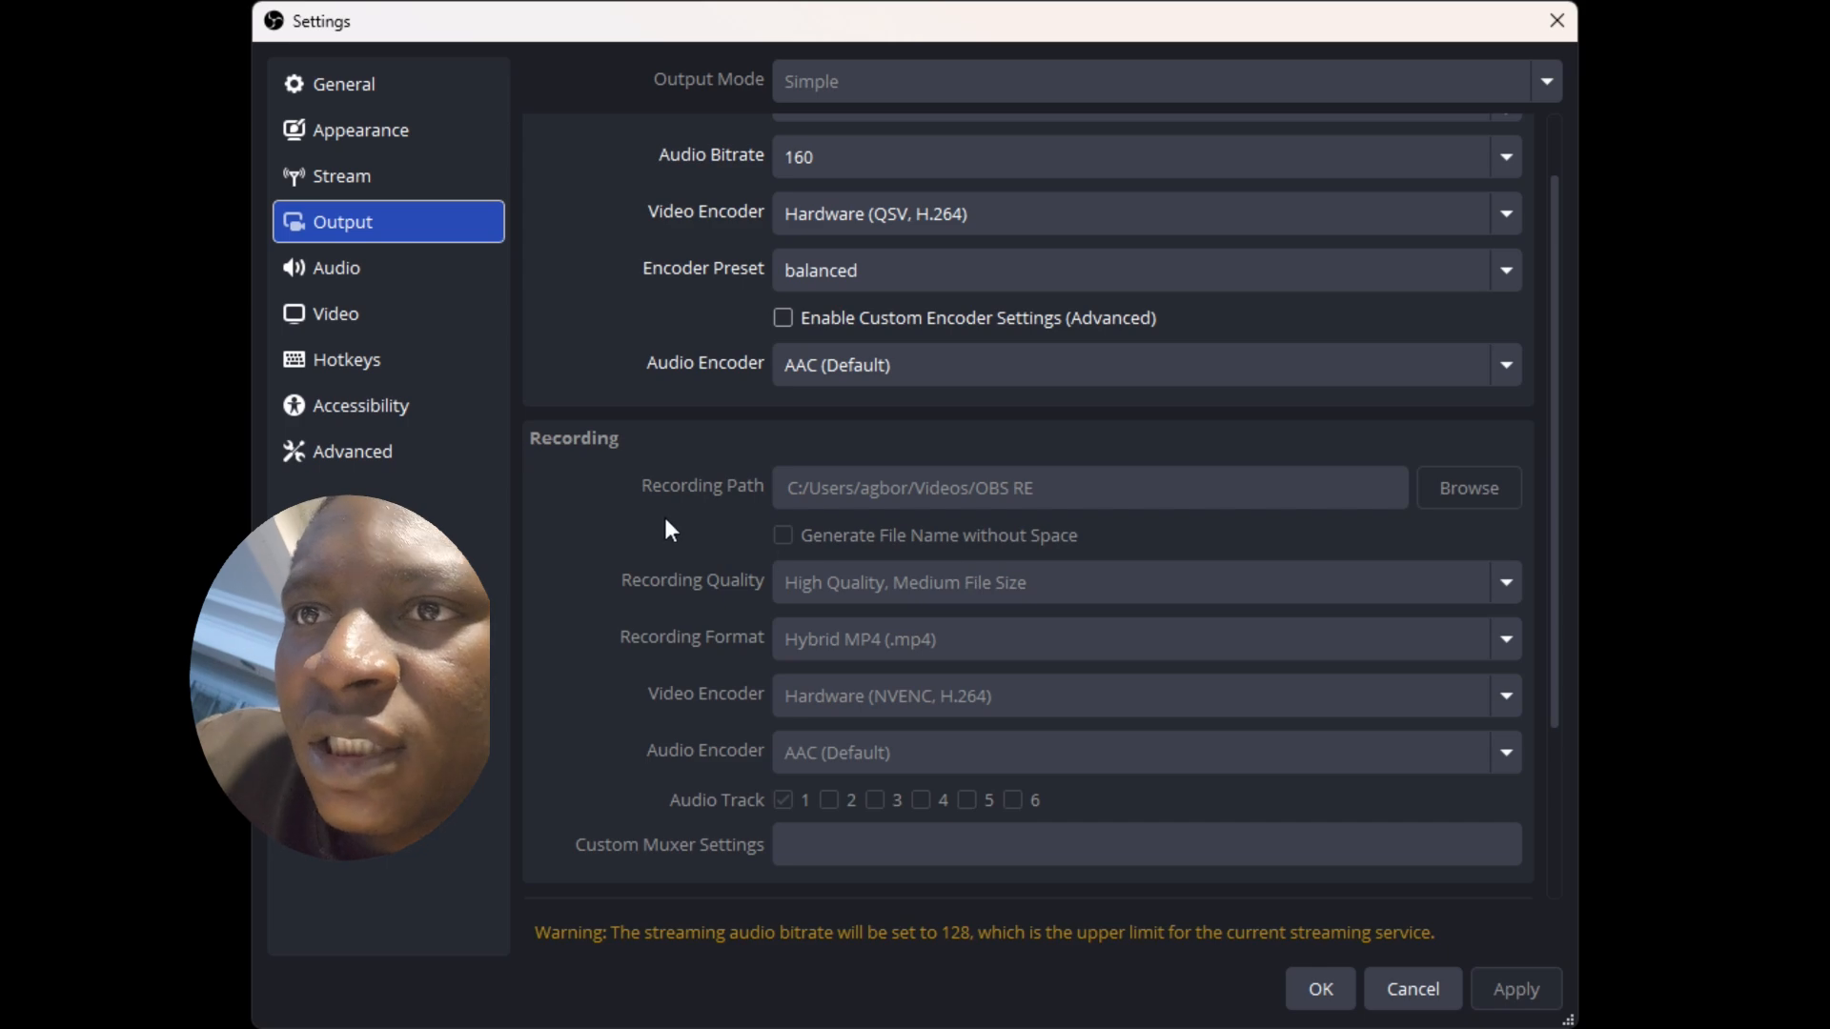
scroll(640, 515, "down", 3)
scroll(858, 572, "up", 3)
scroll(869, 575, "down", 3)
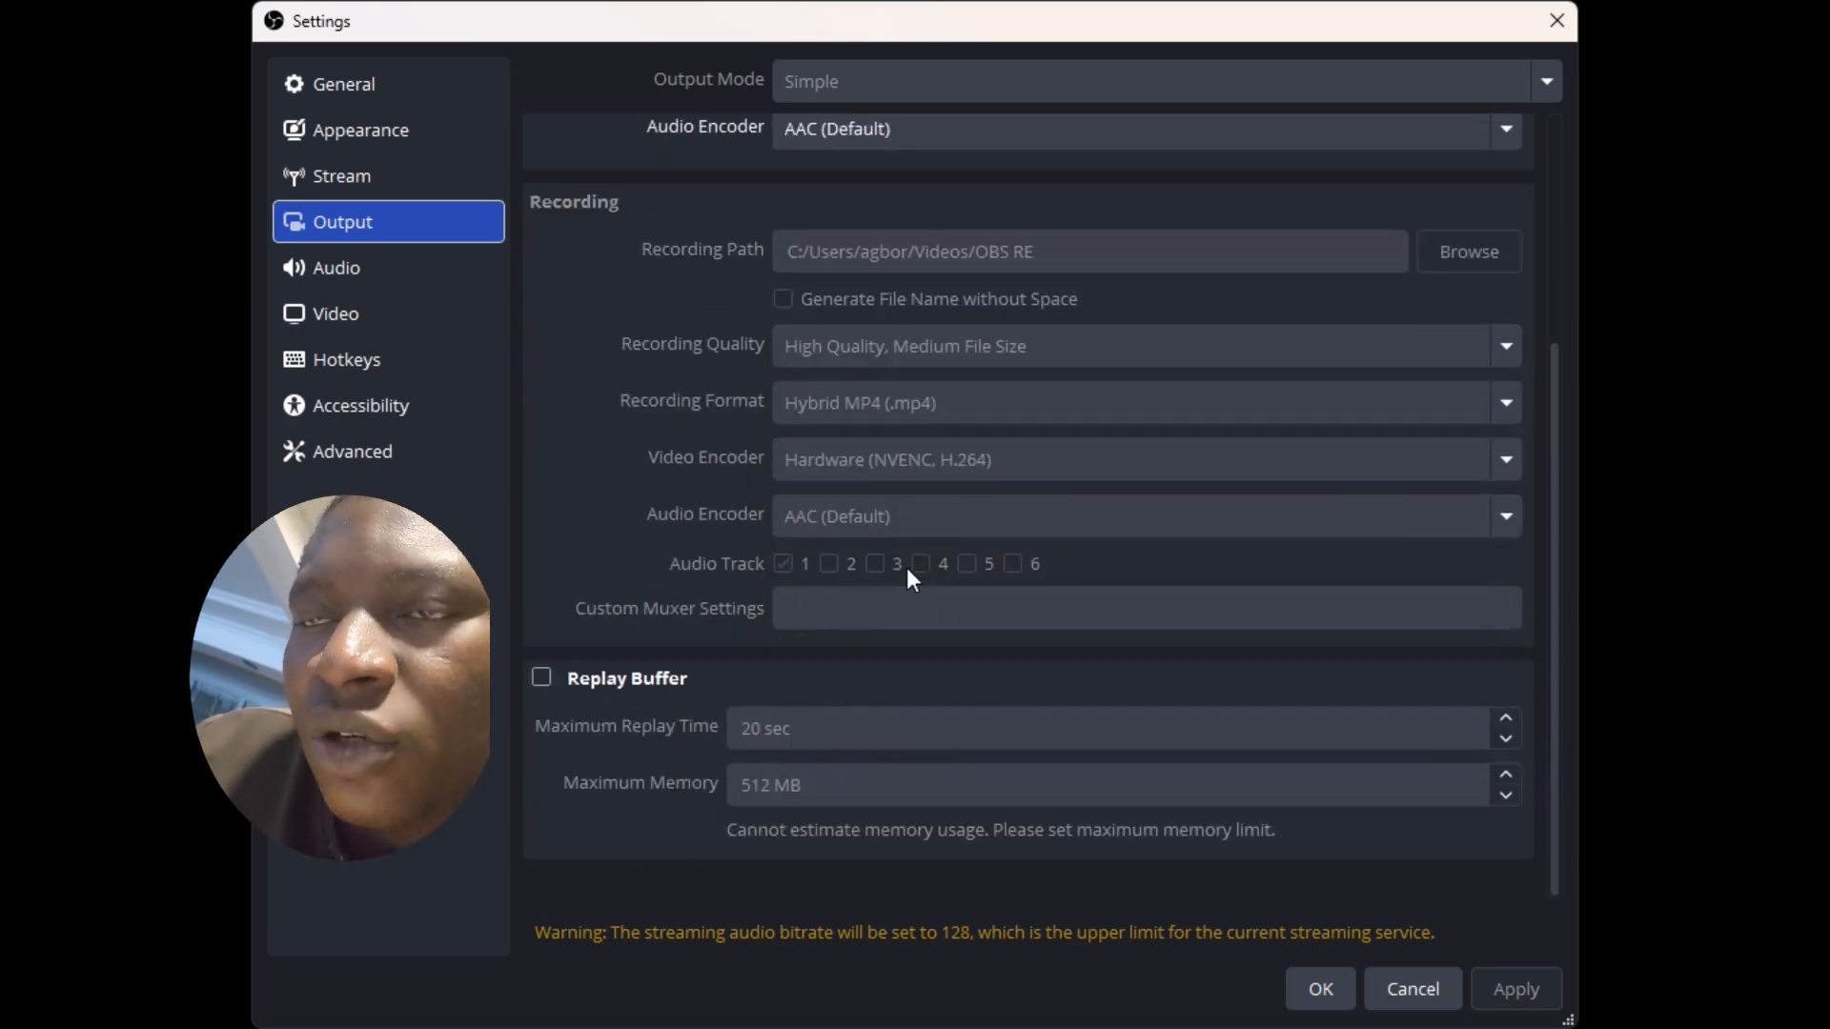
scroll(906, 572, "up", 3)
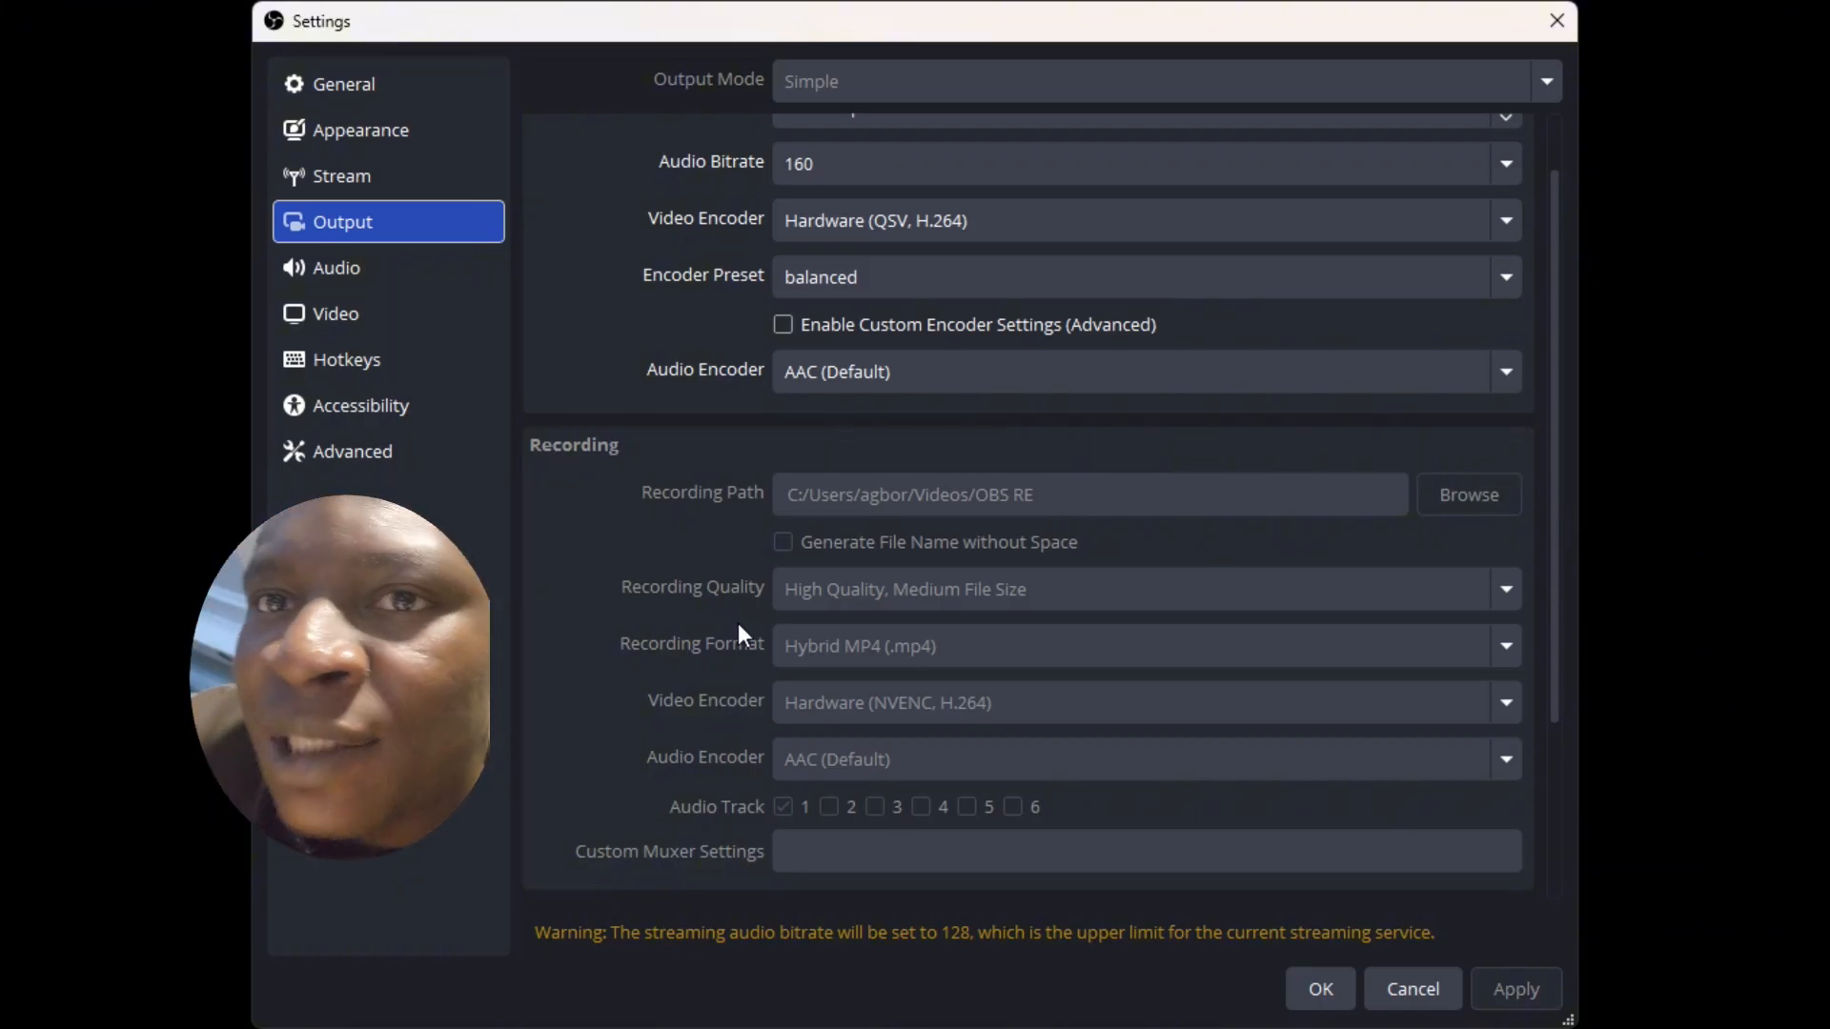
scroll(1027, 531, "down", 3)
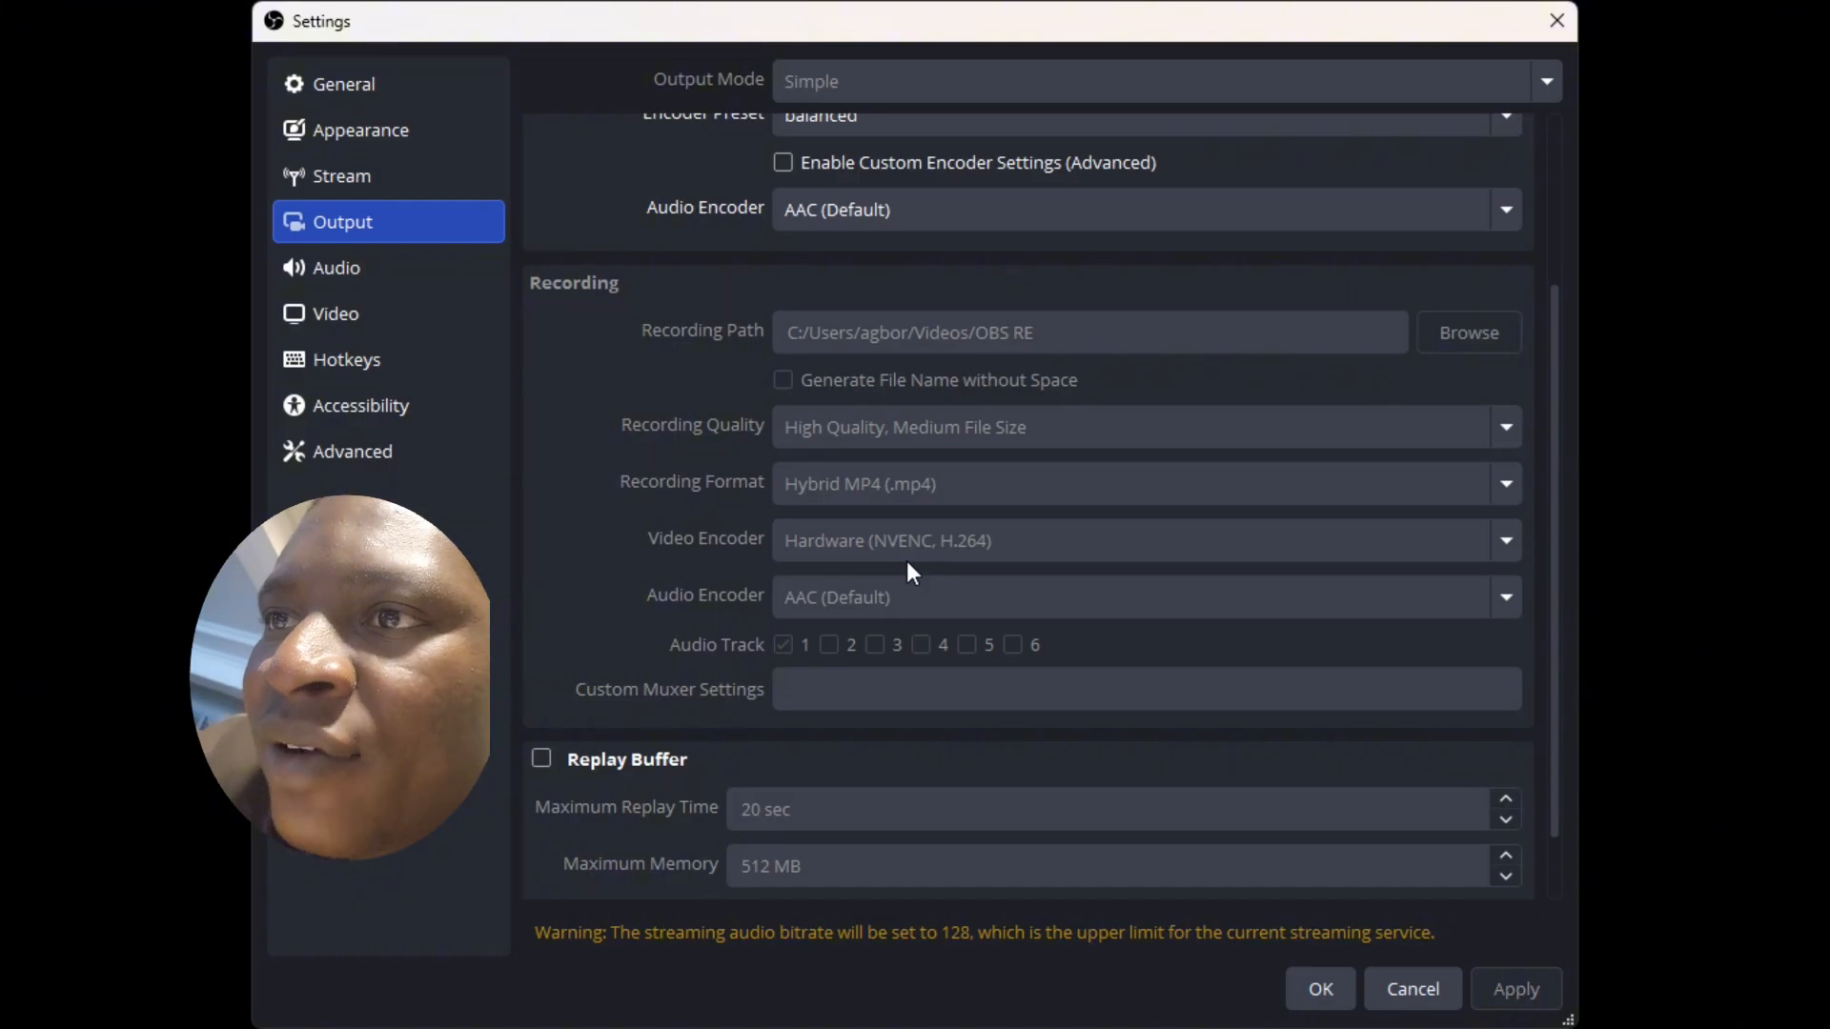
- Review the streaming, recording and replay buffer output settings and the general settings, and close the settings without changes
scroll(955, 442, "up", 3)
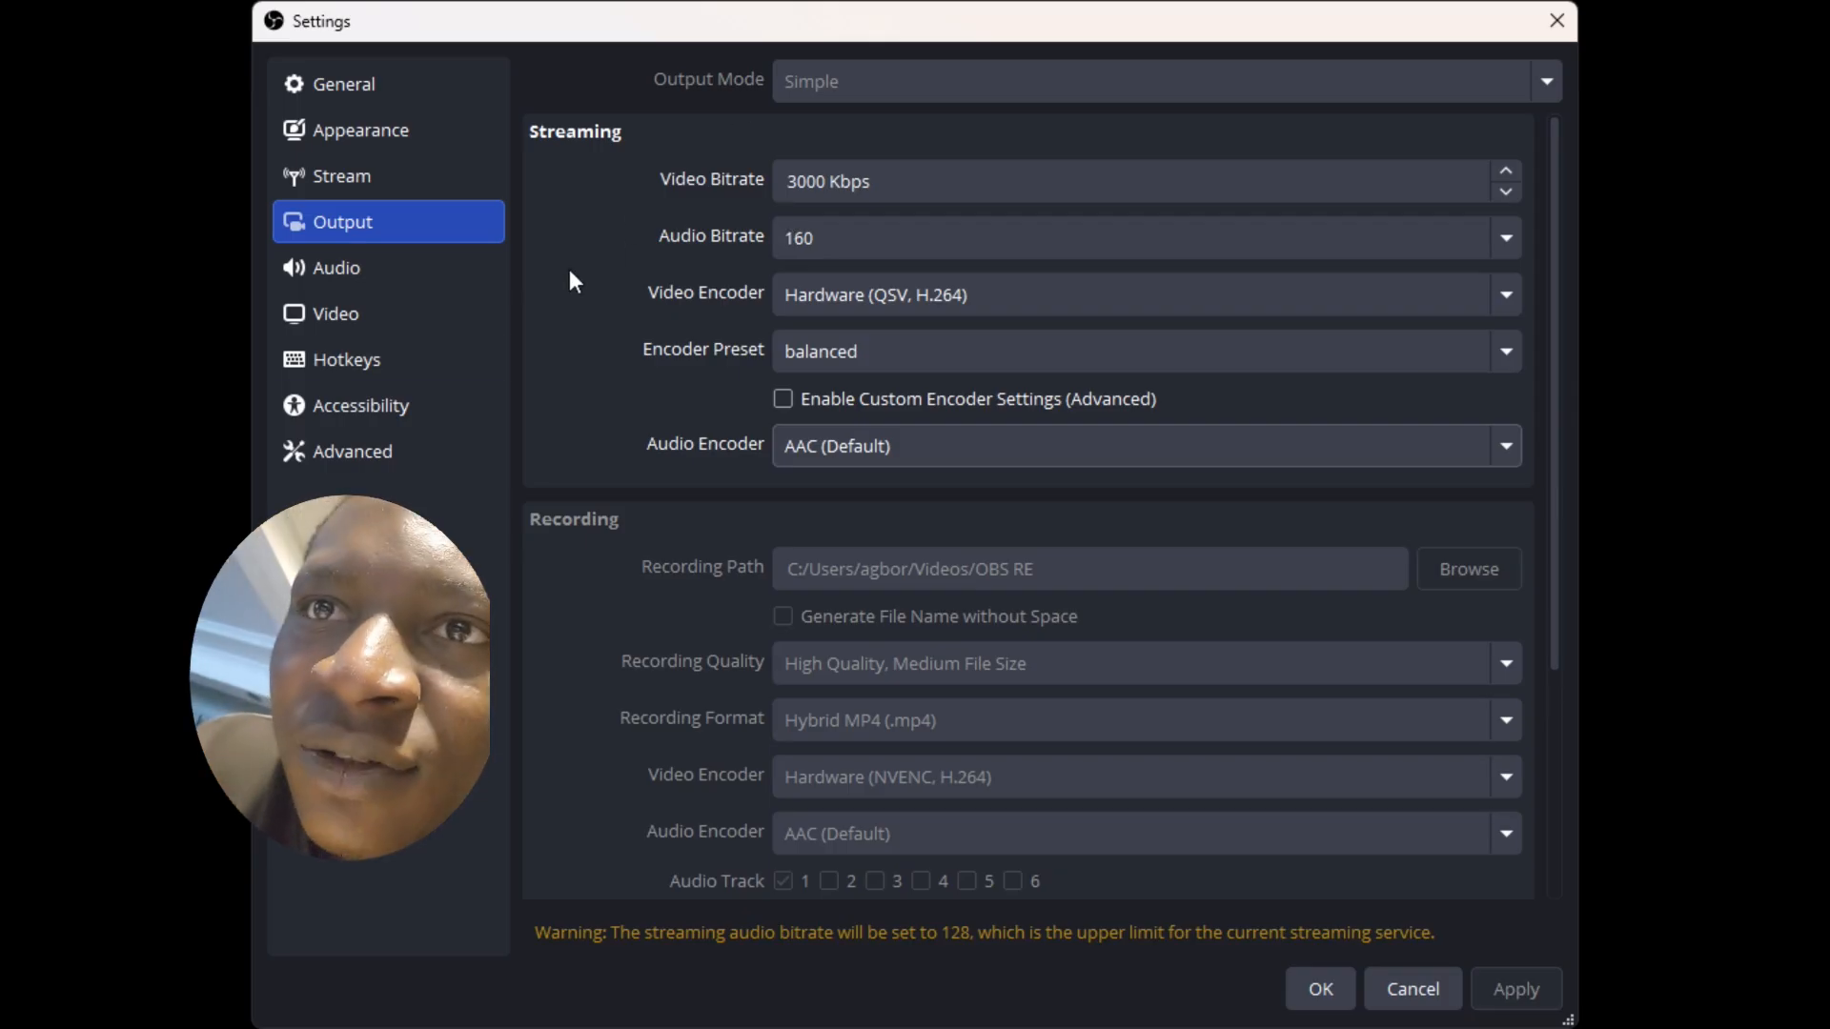
left_click(341, 84)
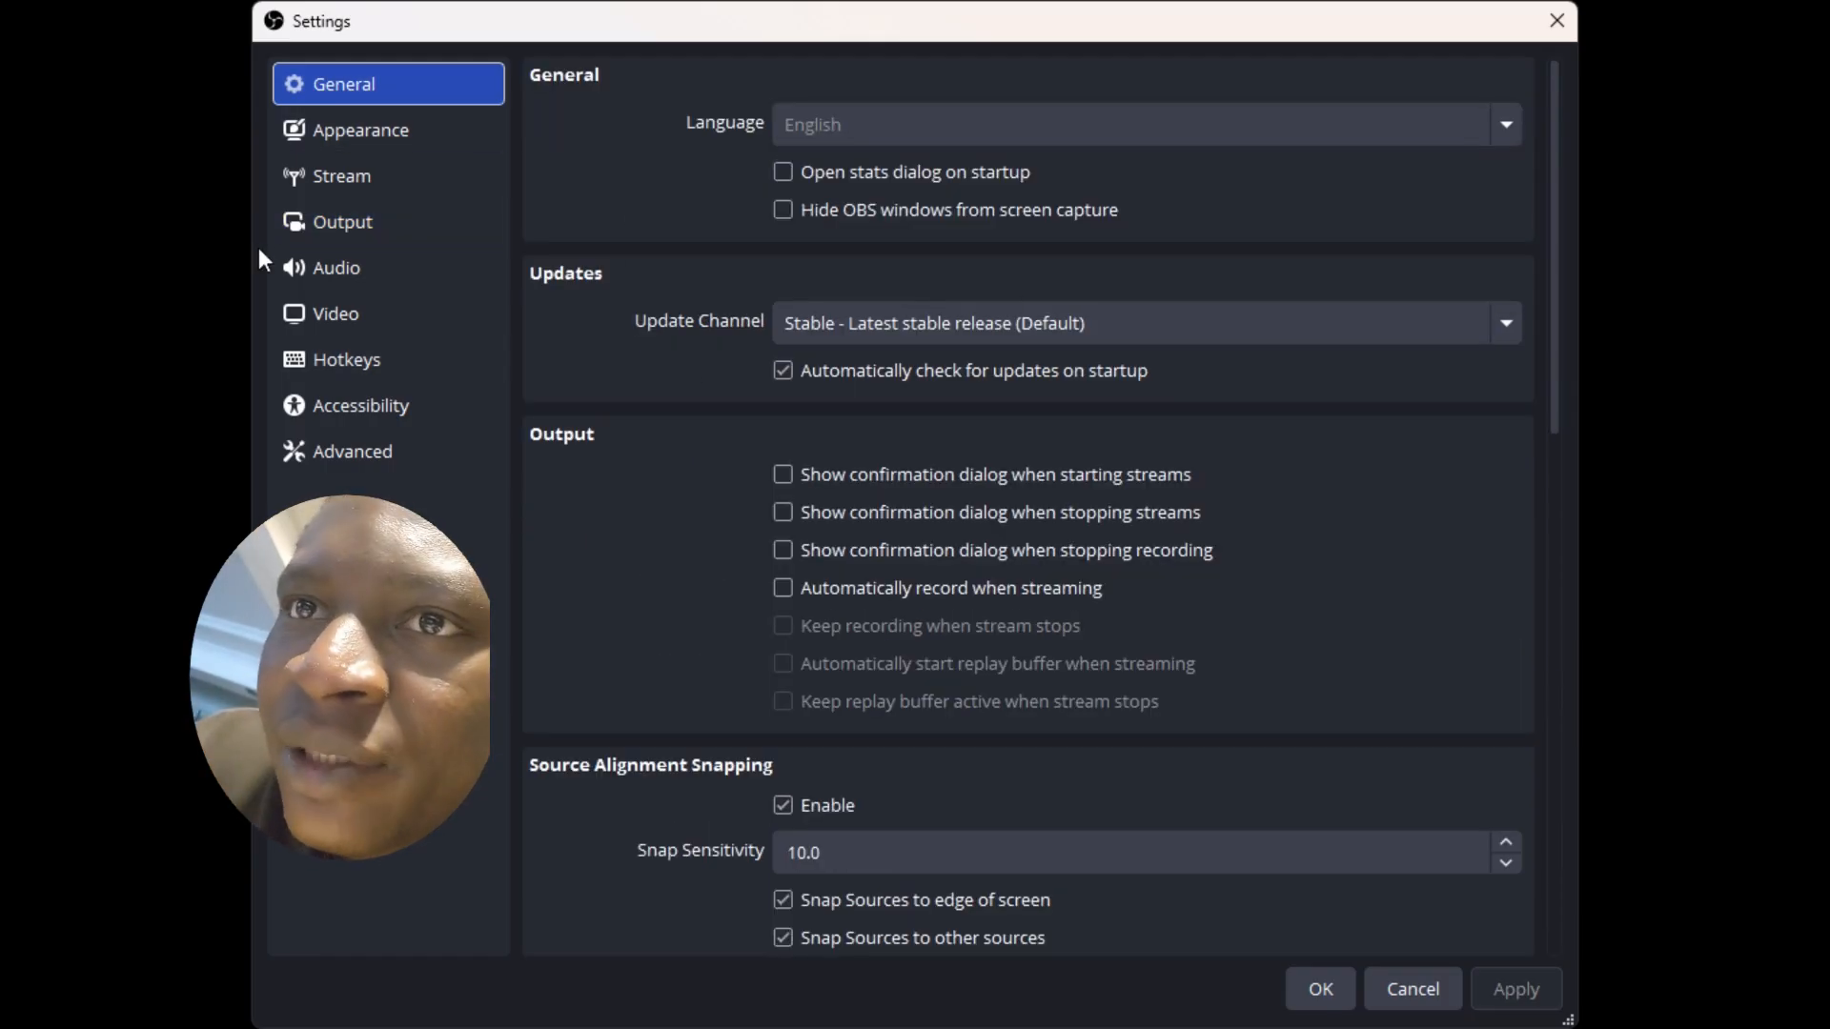
left_click(316, 221)
scroll(1296, 620, "down", 3)
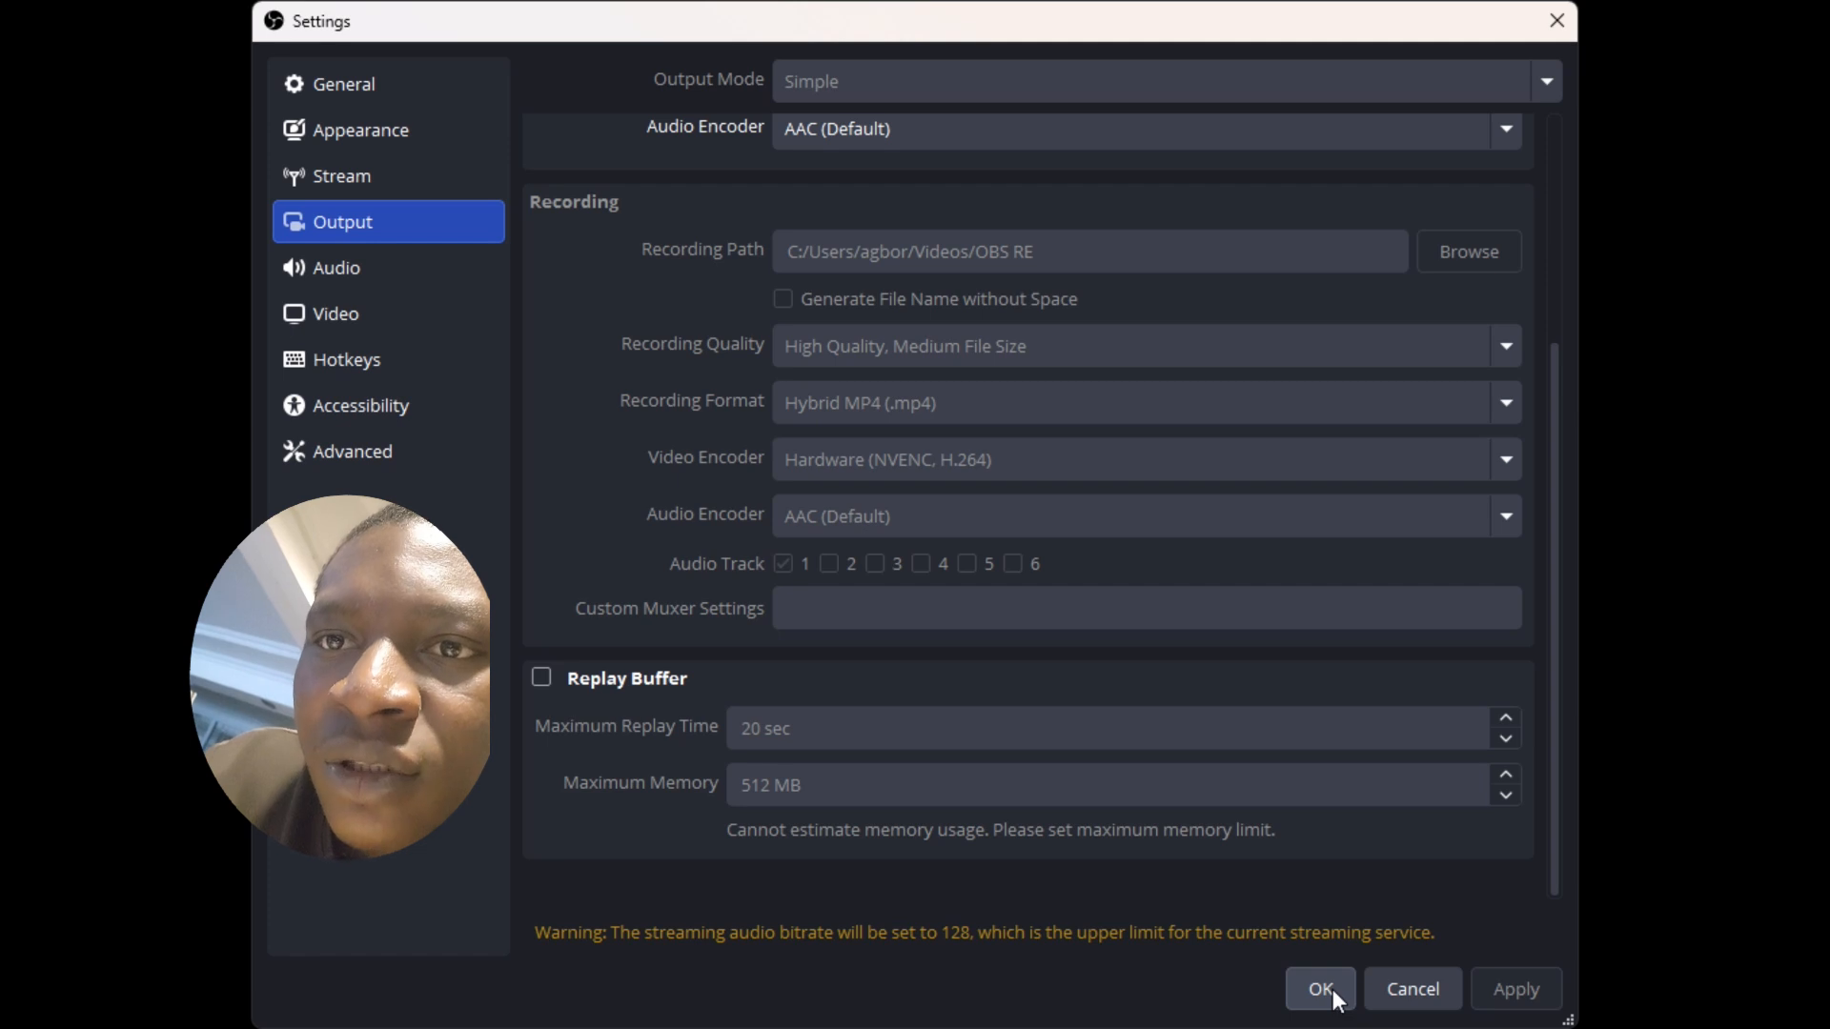
left_click(1332, 989)
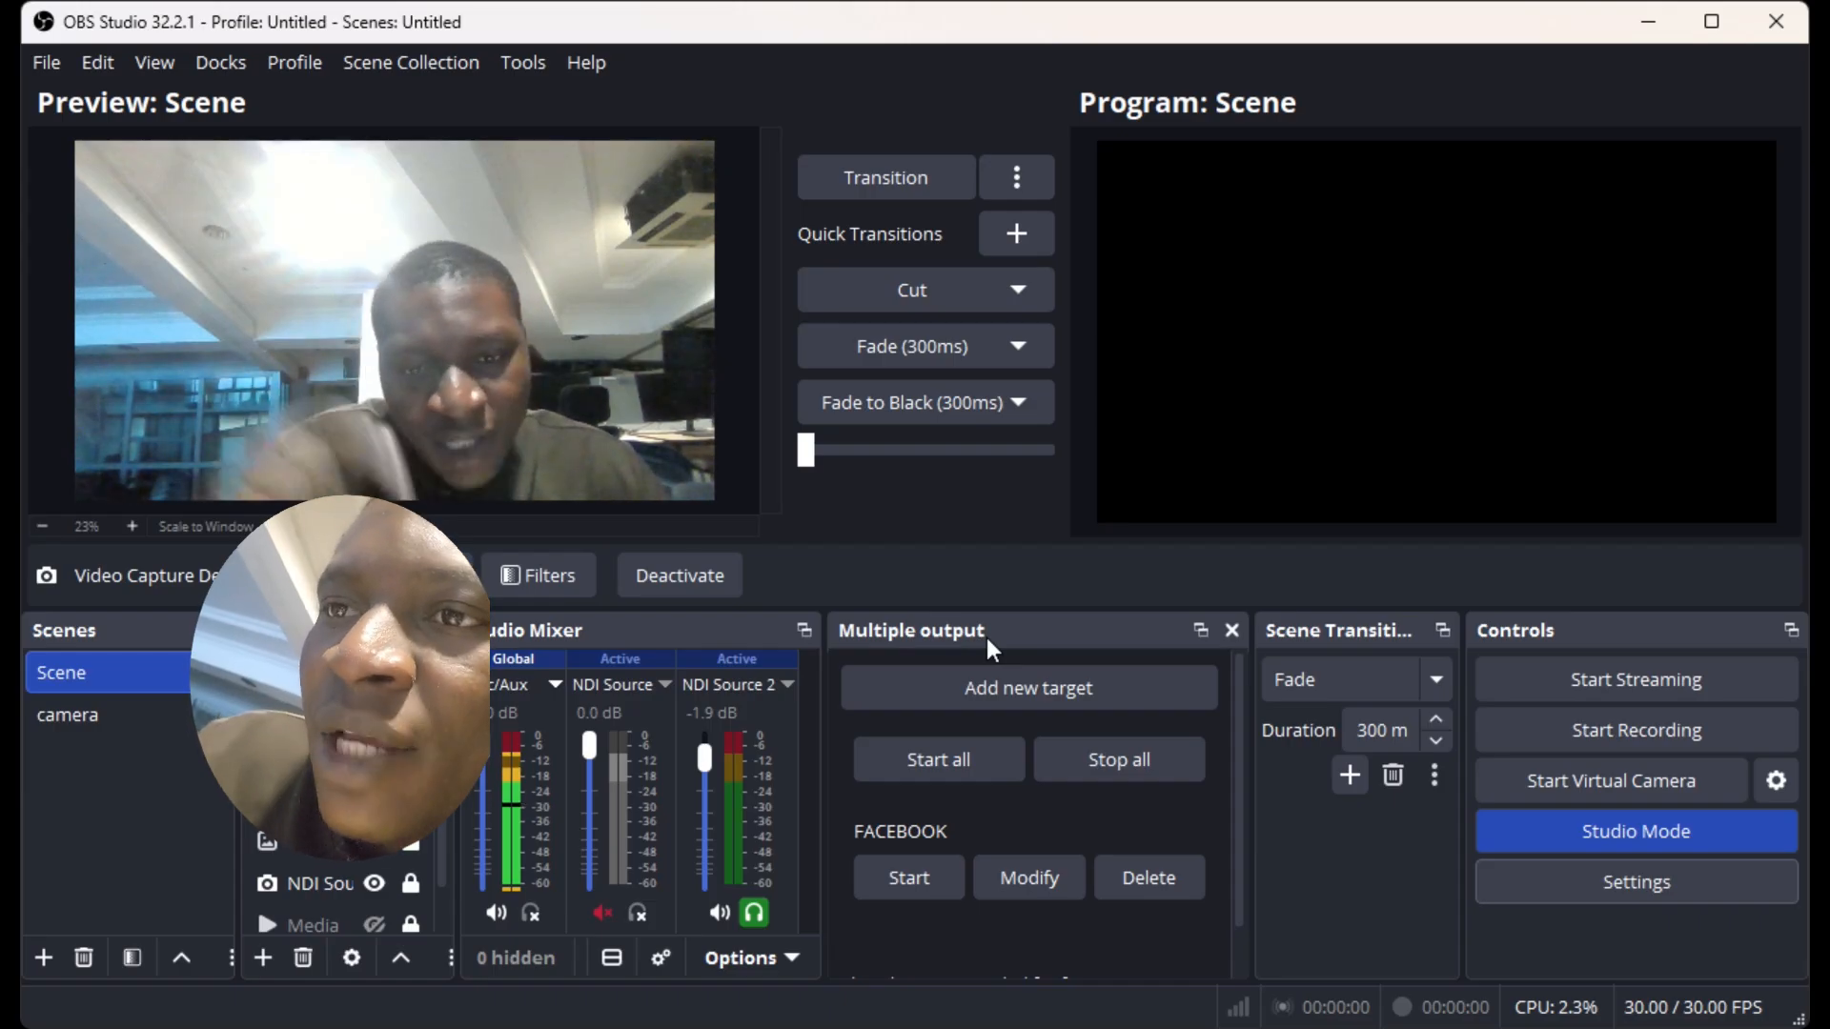
- Open the form for a new Multiple output streaming target and close it without adding a target
left_click(1055, 702)
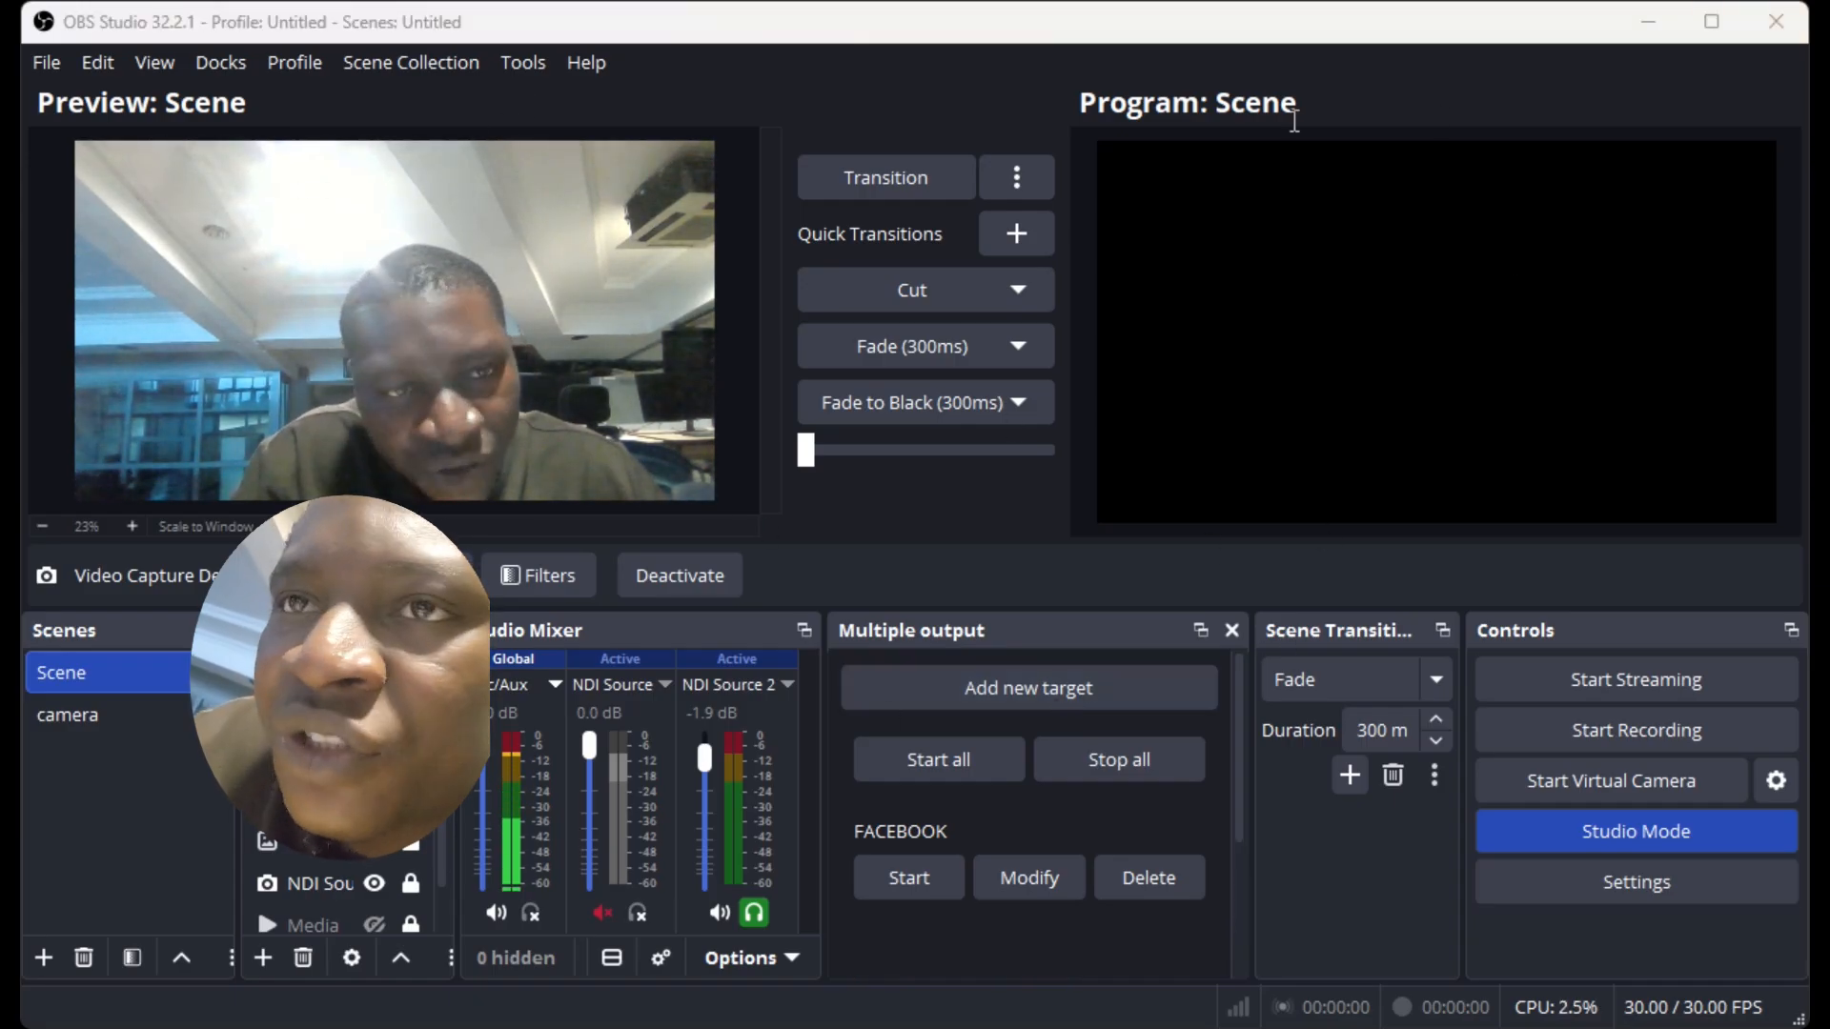
left_click(1481, 33)
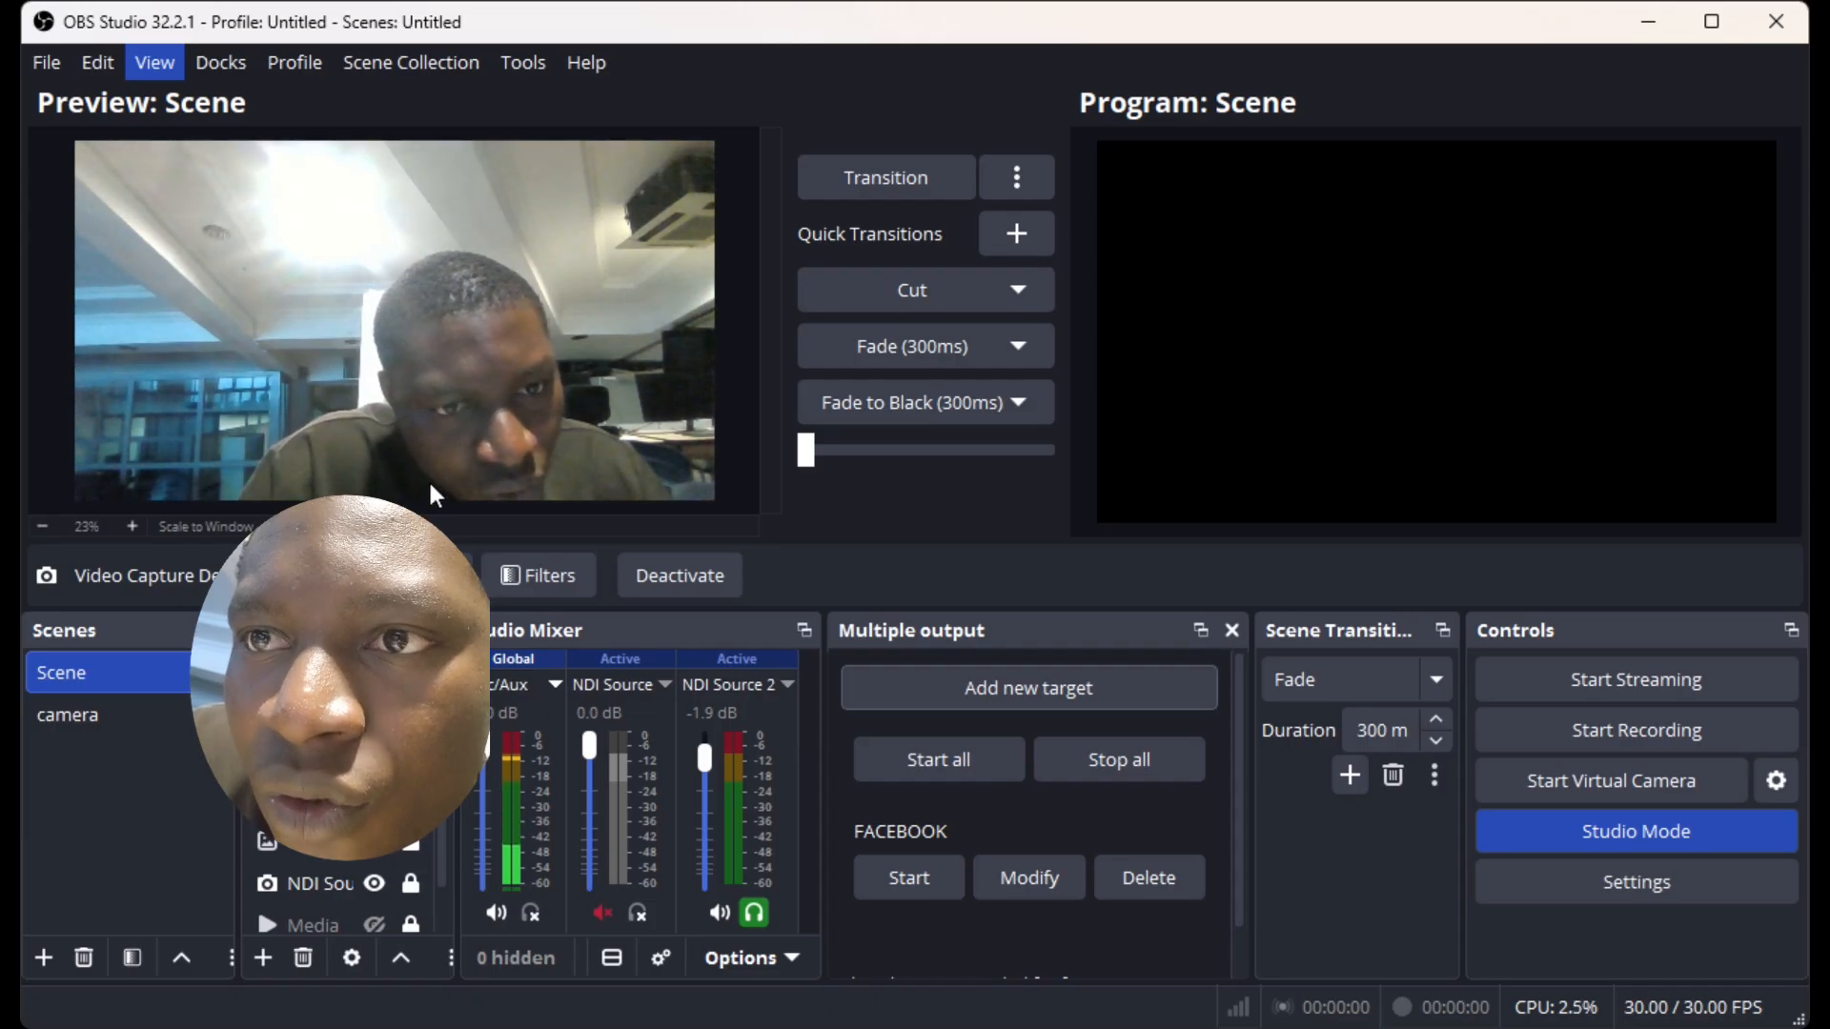
- Switch to OBS Studio, open the Multiview projector in its own window and enlarge that window
left_click(471, 516)
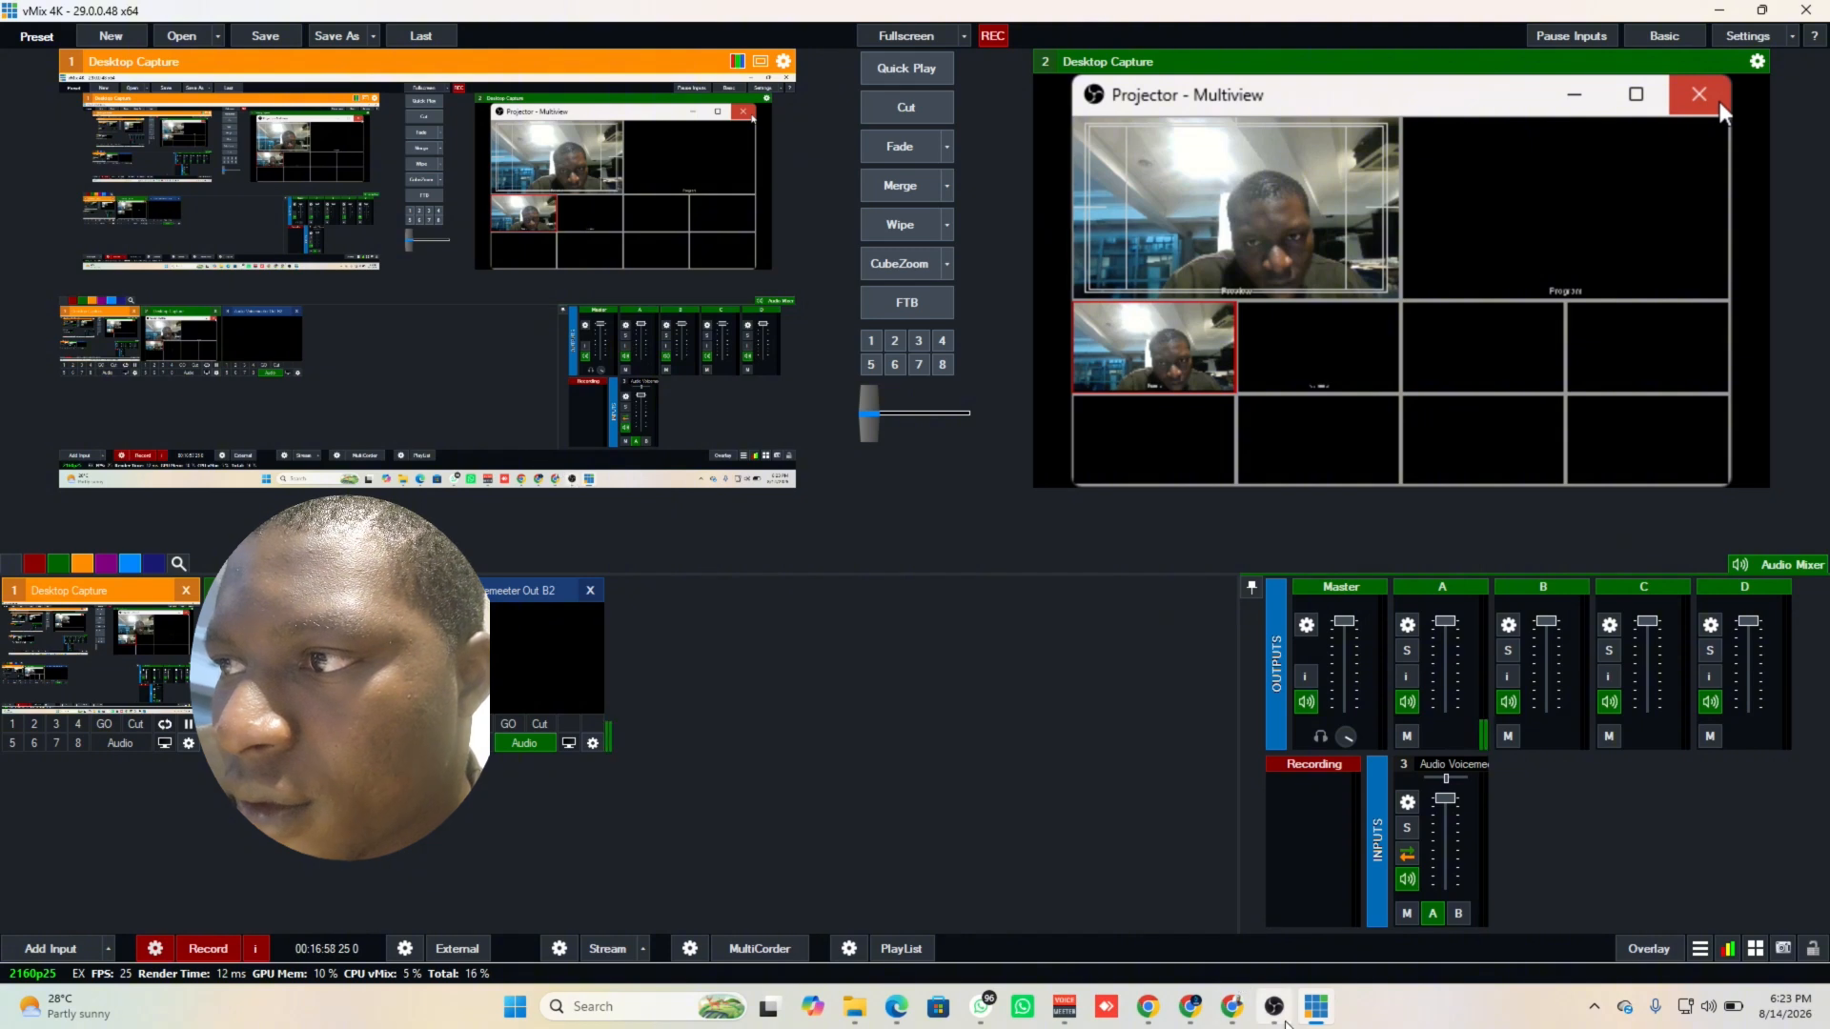
left_click(1274, 1006)
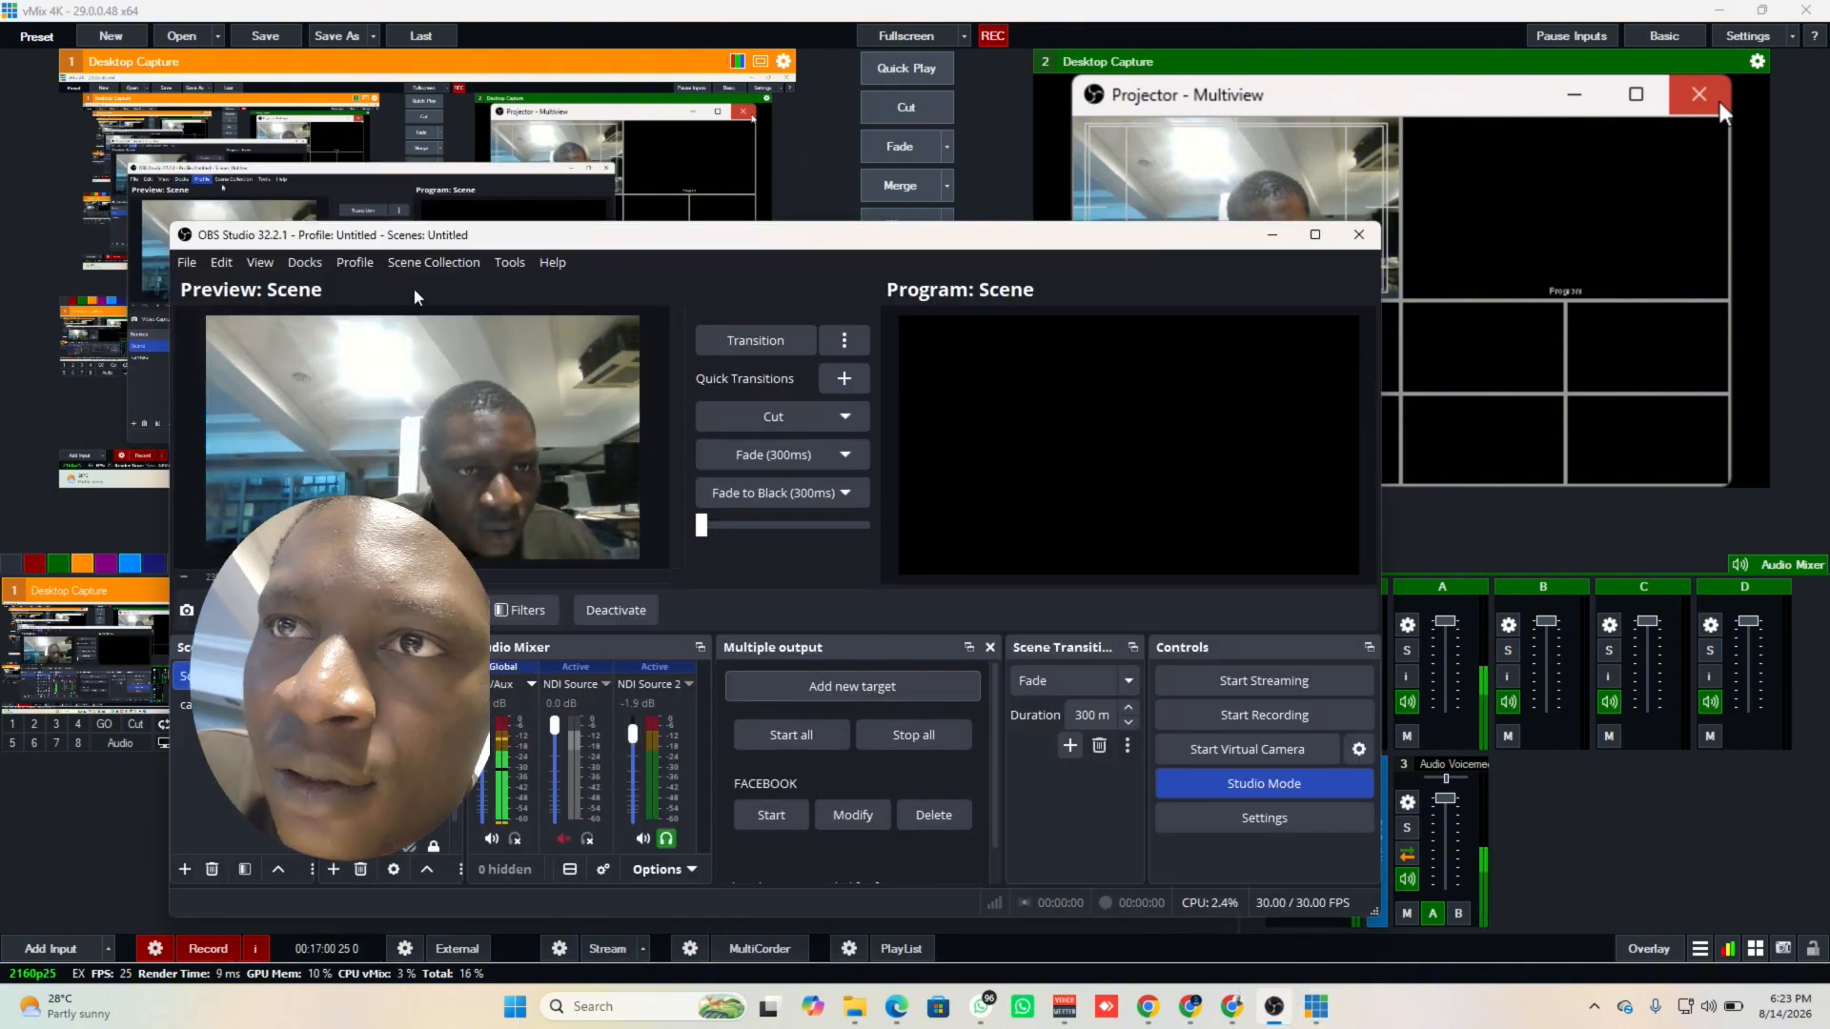
left_click(266, 266)
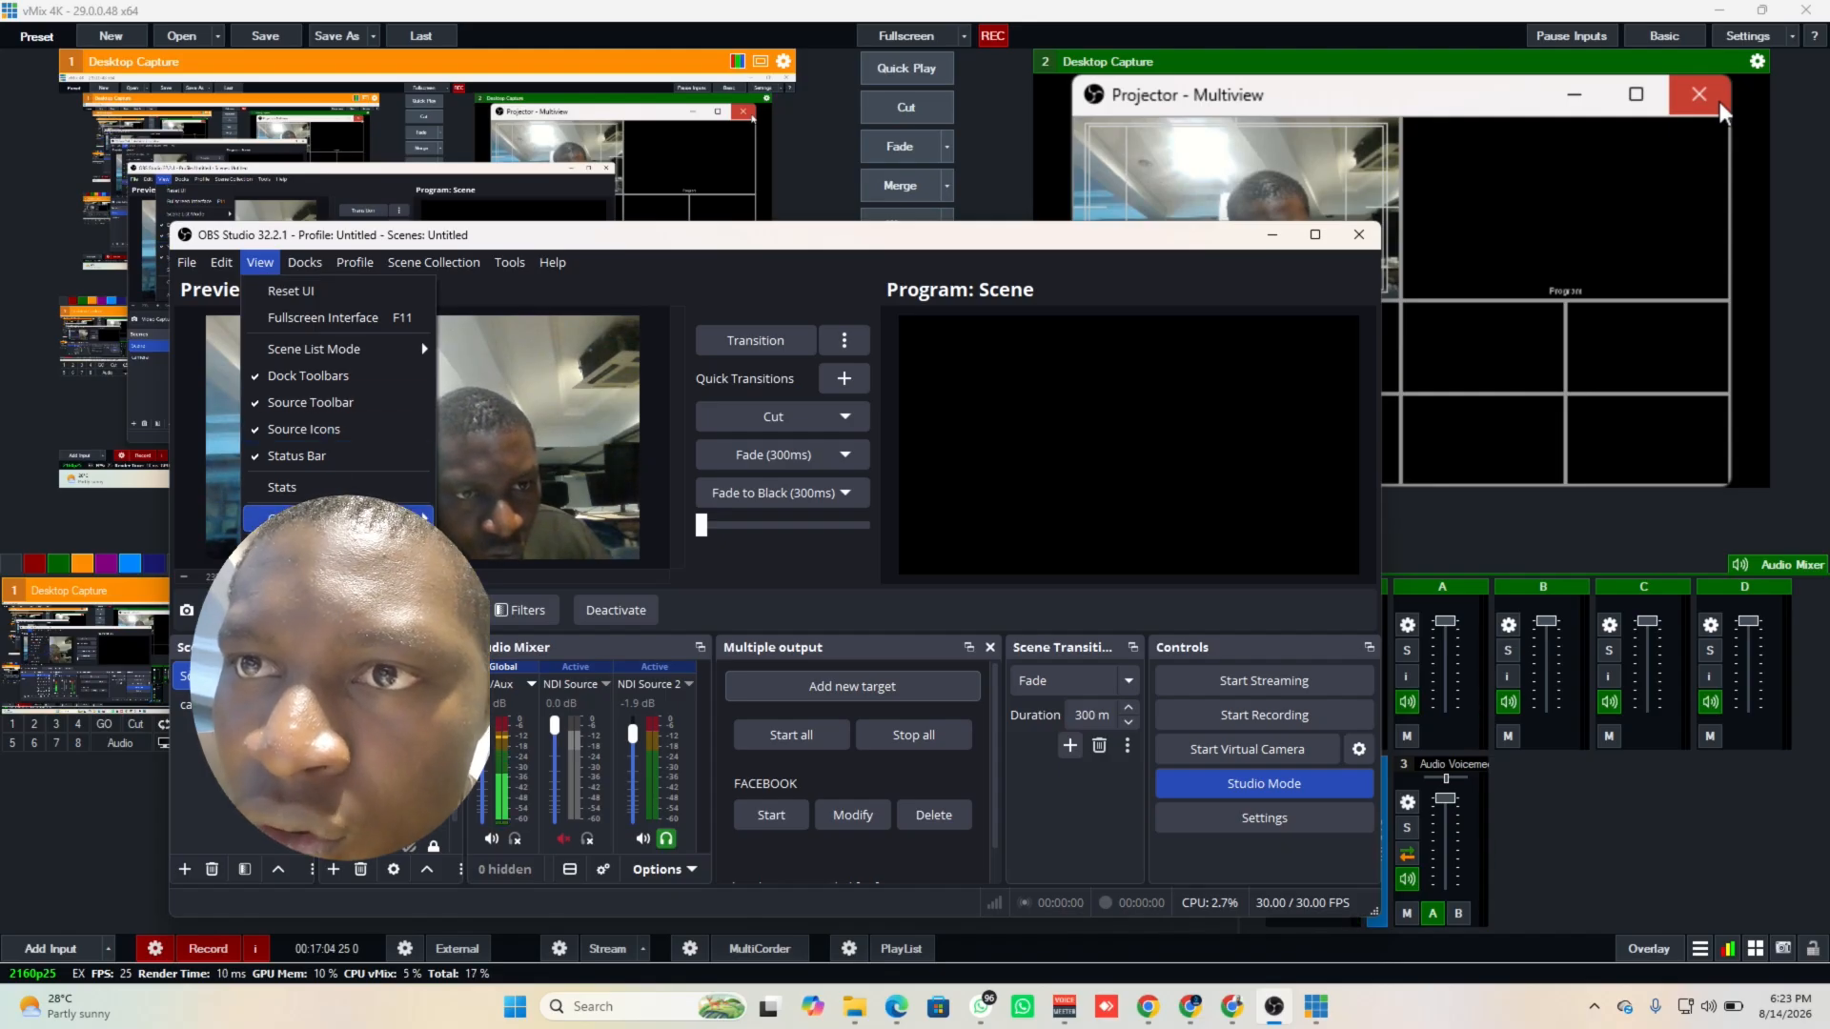
mouse_move(334, 517)
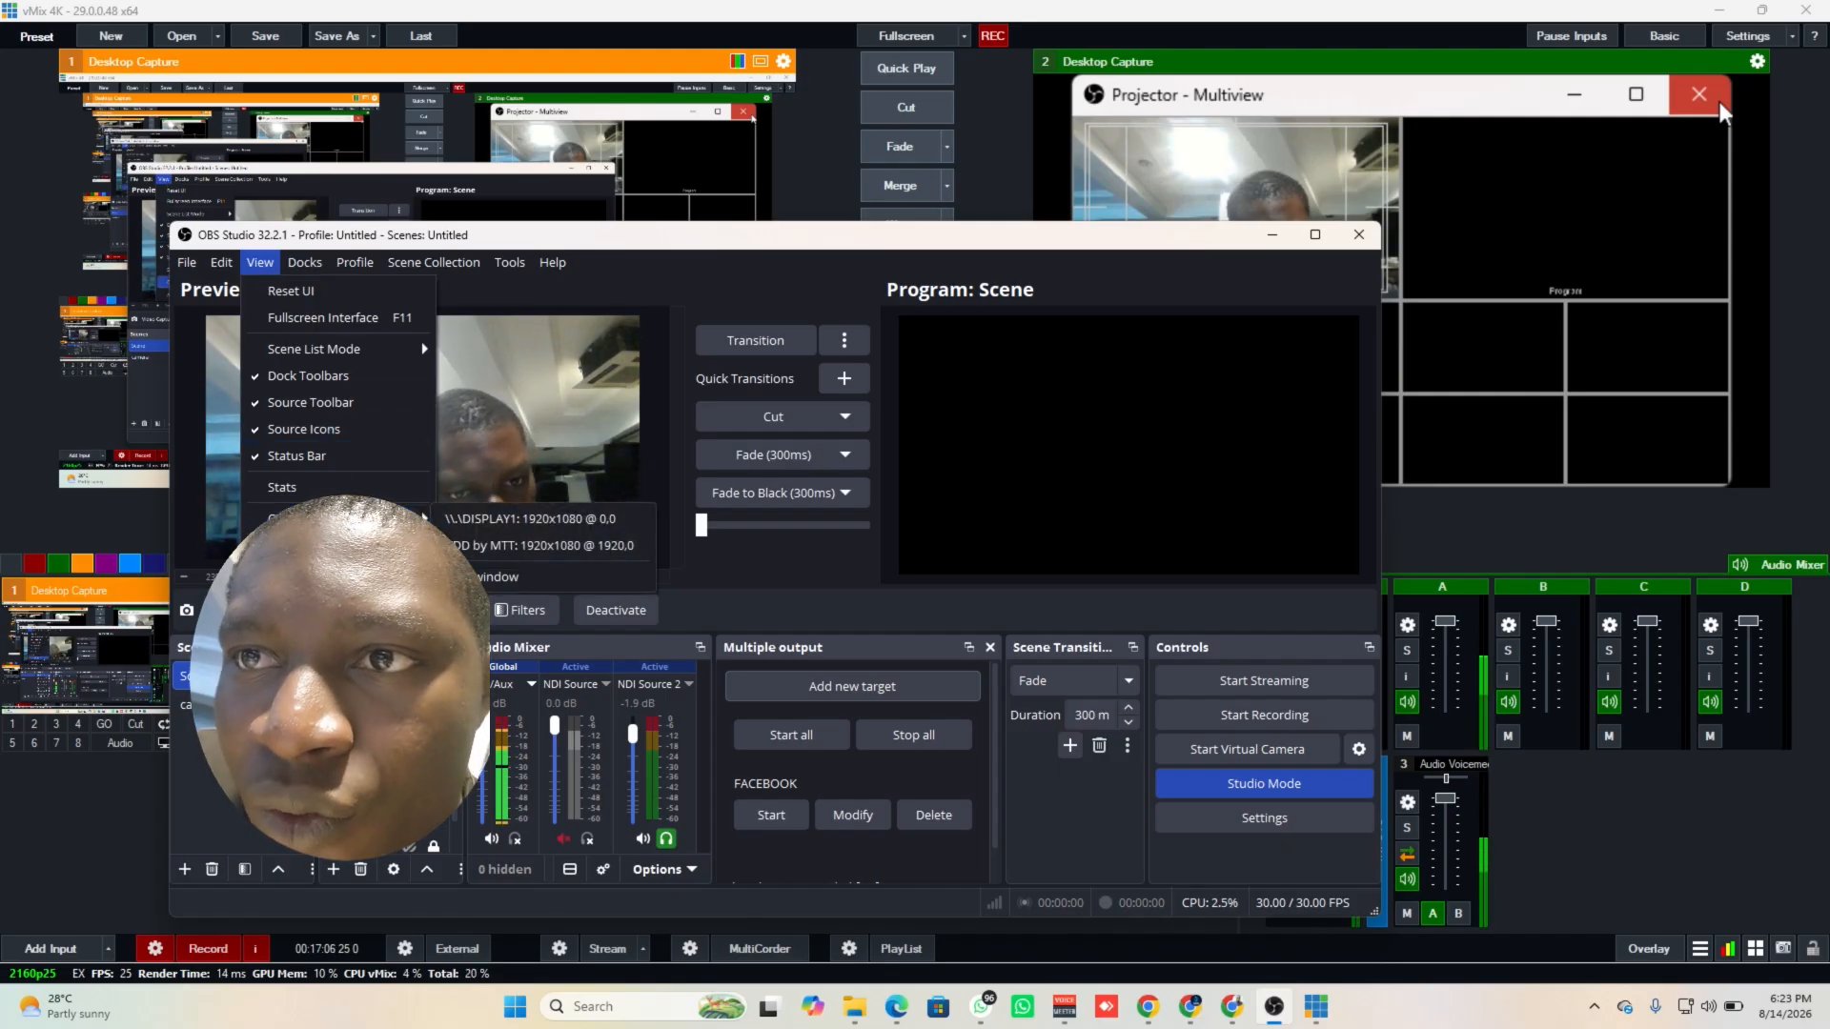
left_click(507, 579)
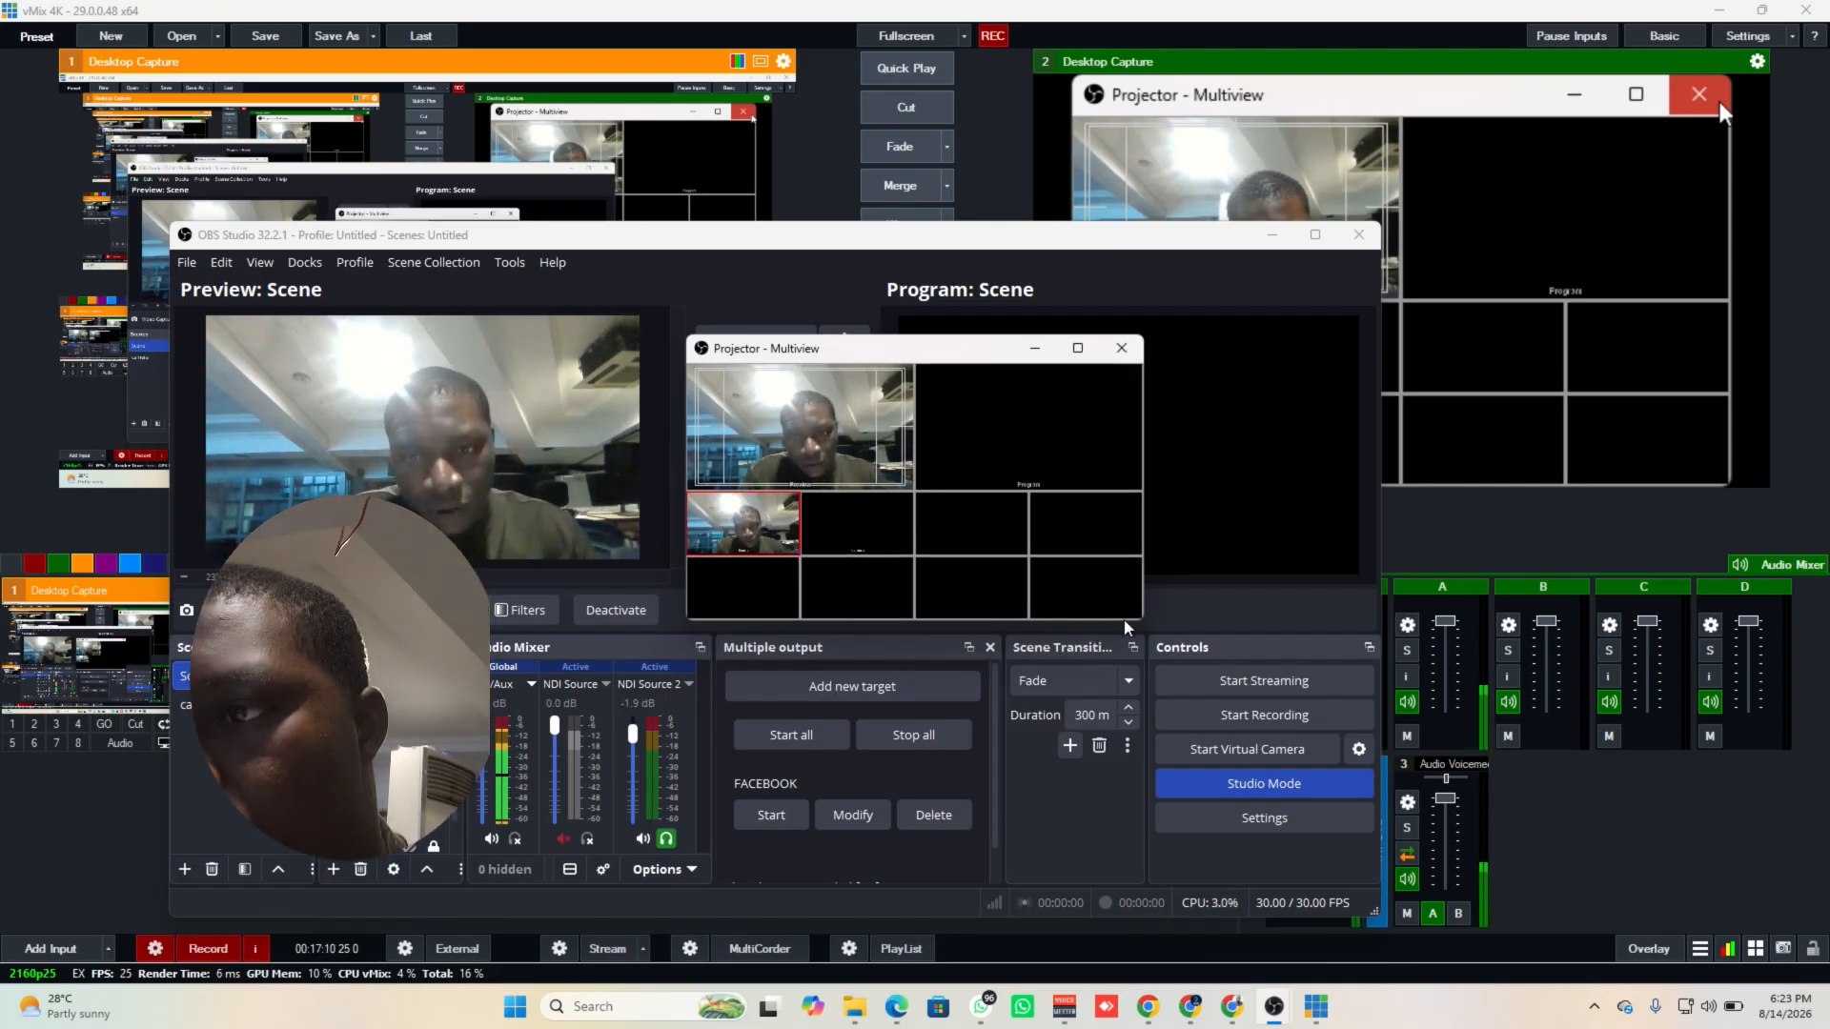
left_click_drag(1146, 625, 1398, 858)
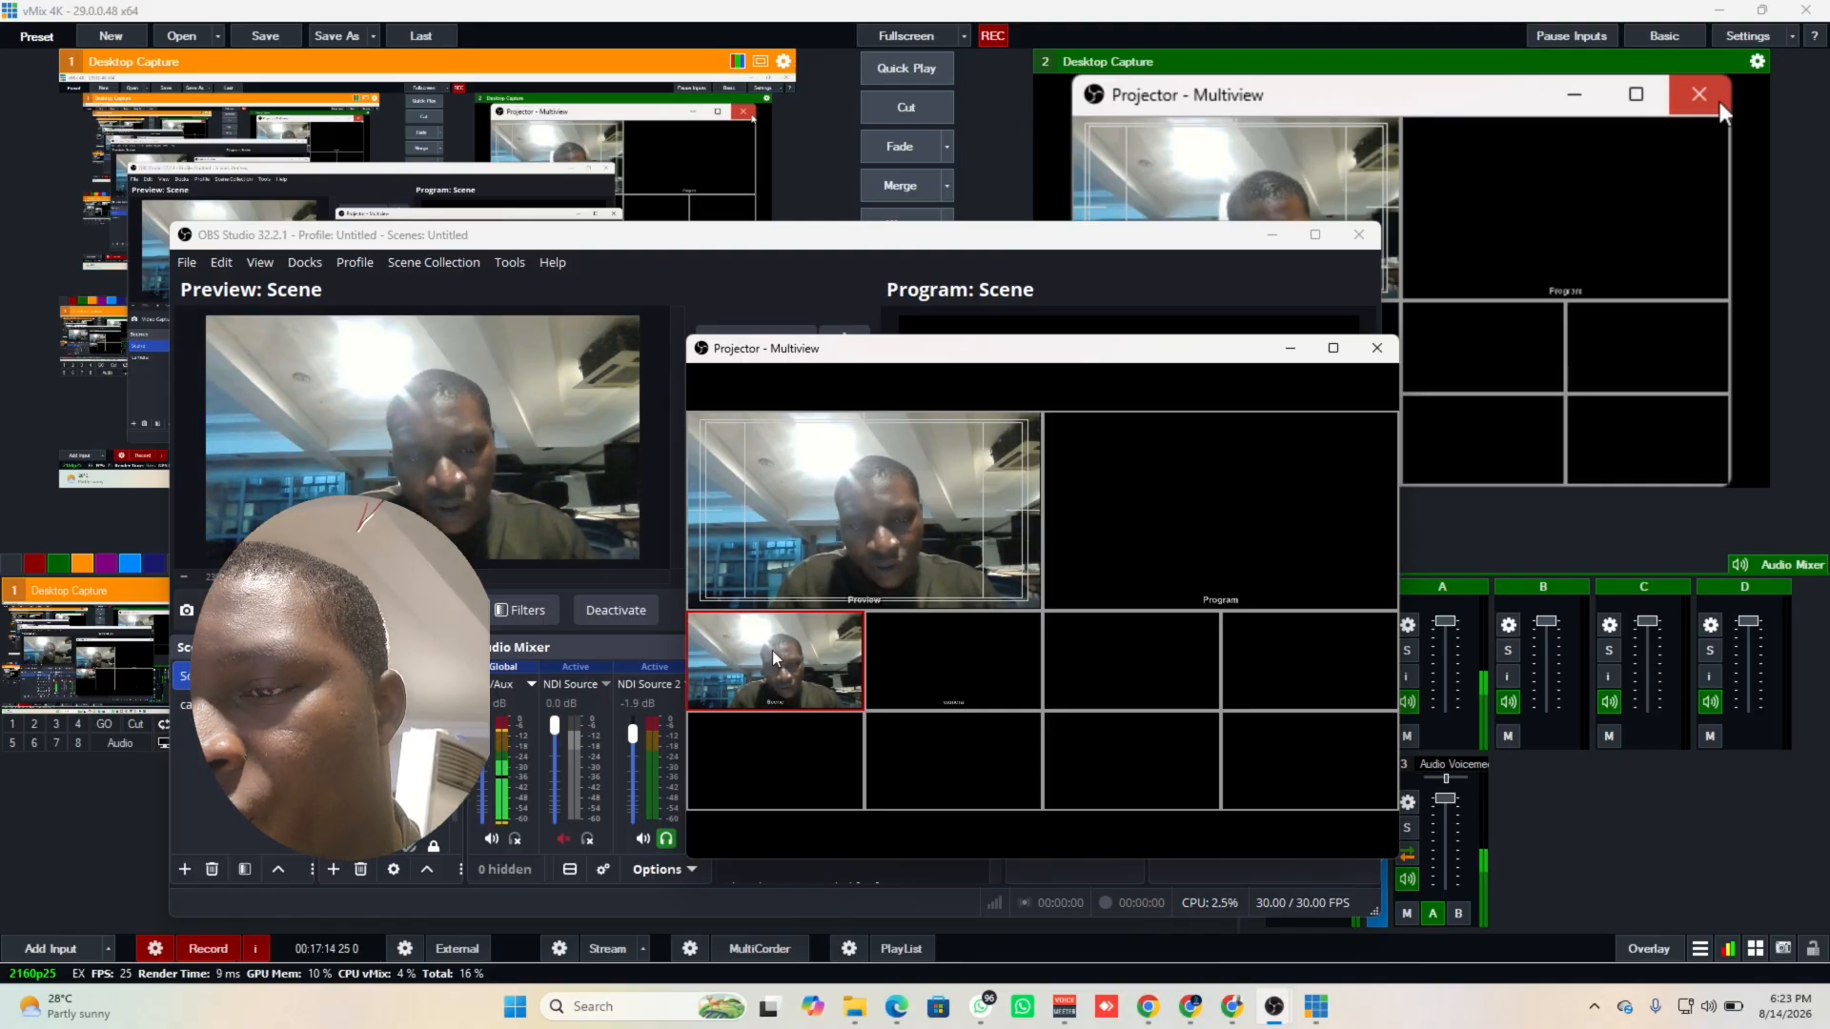
- Switch the preview back and forth between the camera scene and Scene from the multiview, ending on Scene, and close the projector
left_click(956, 652)
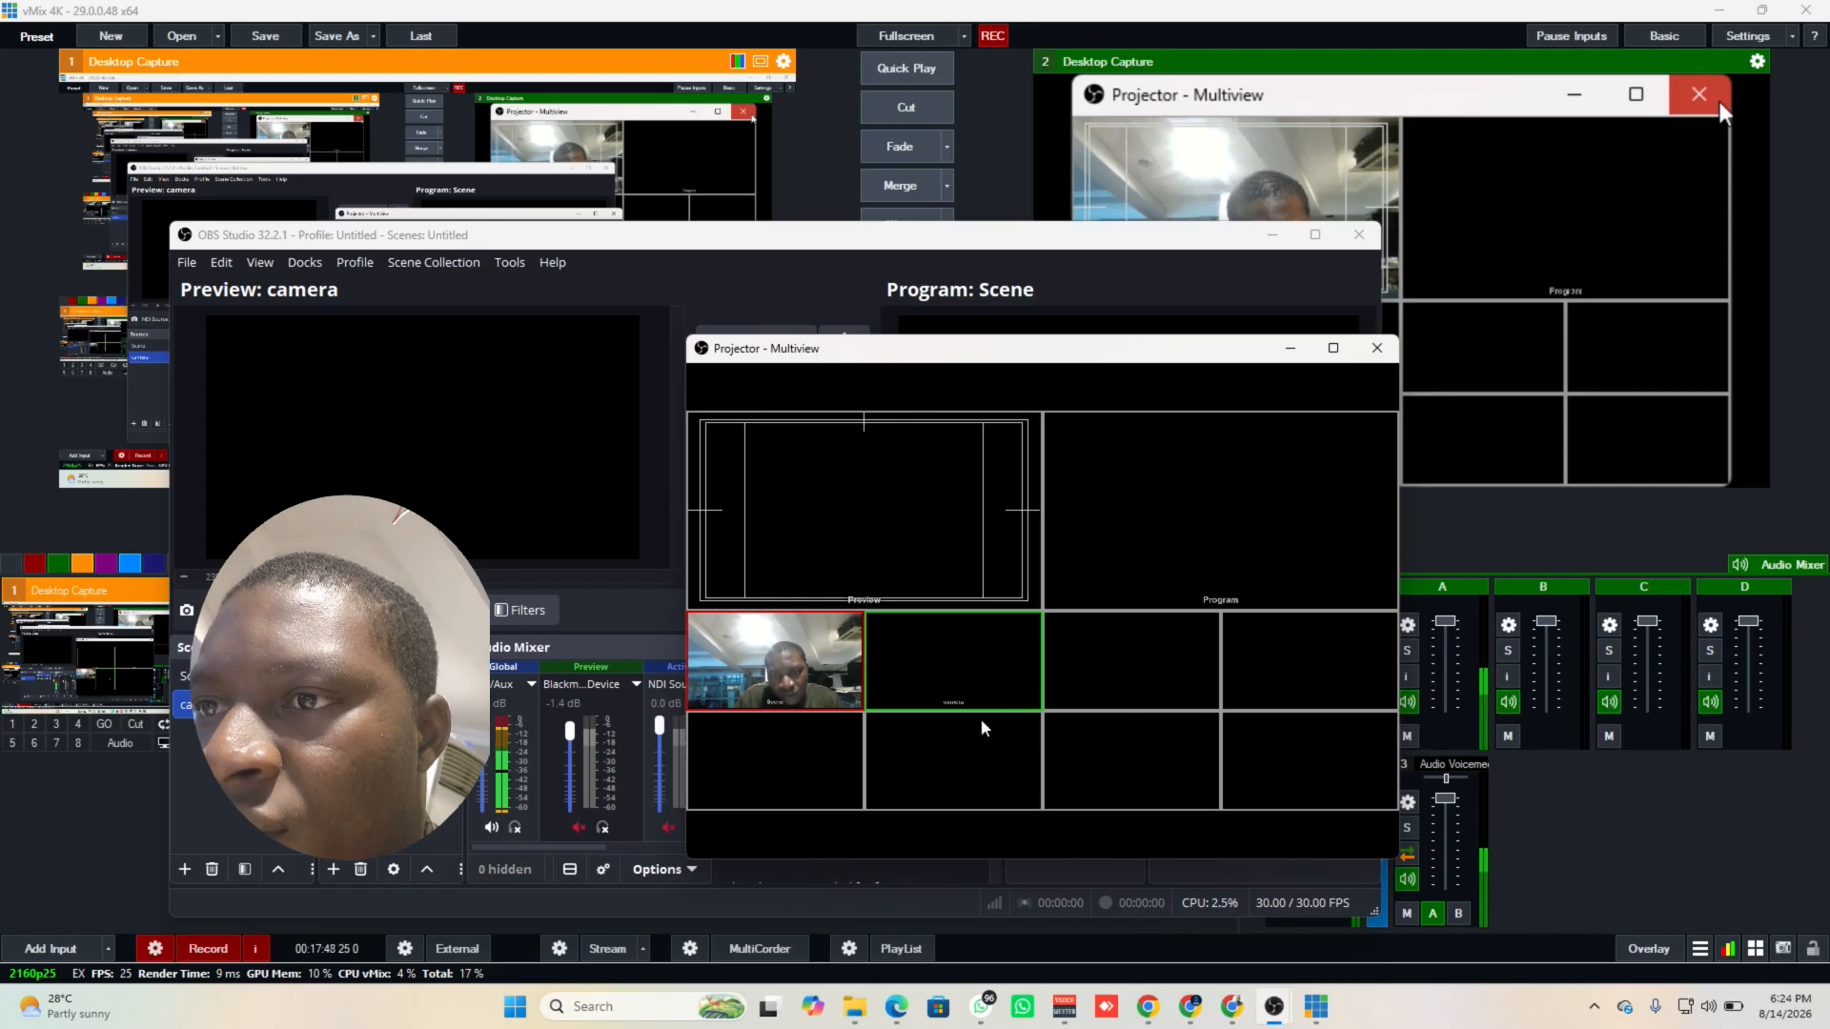
left_click(793, 632)
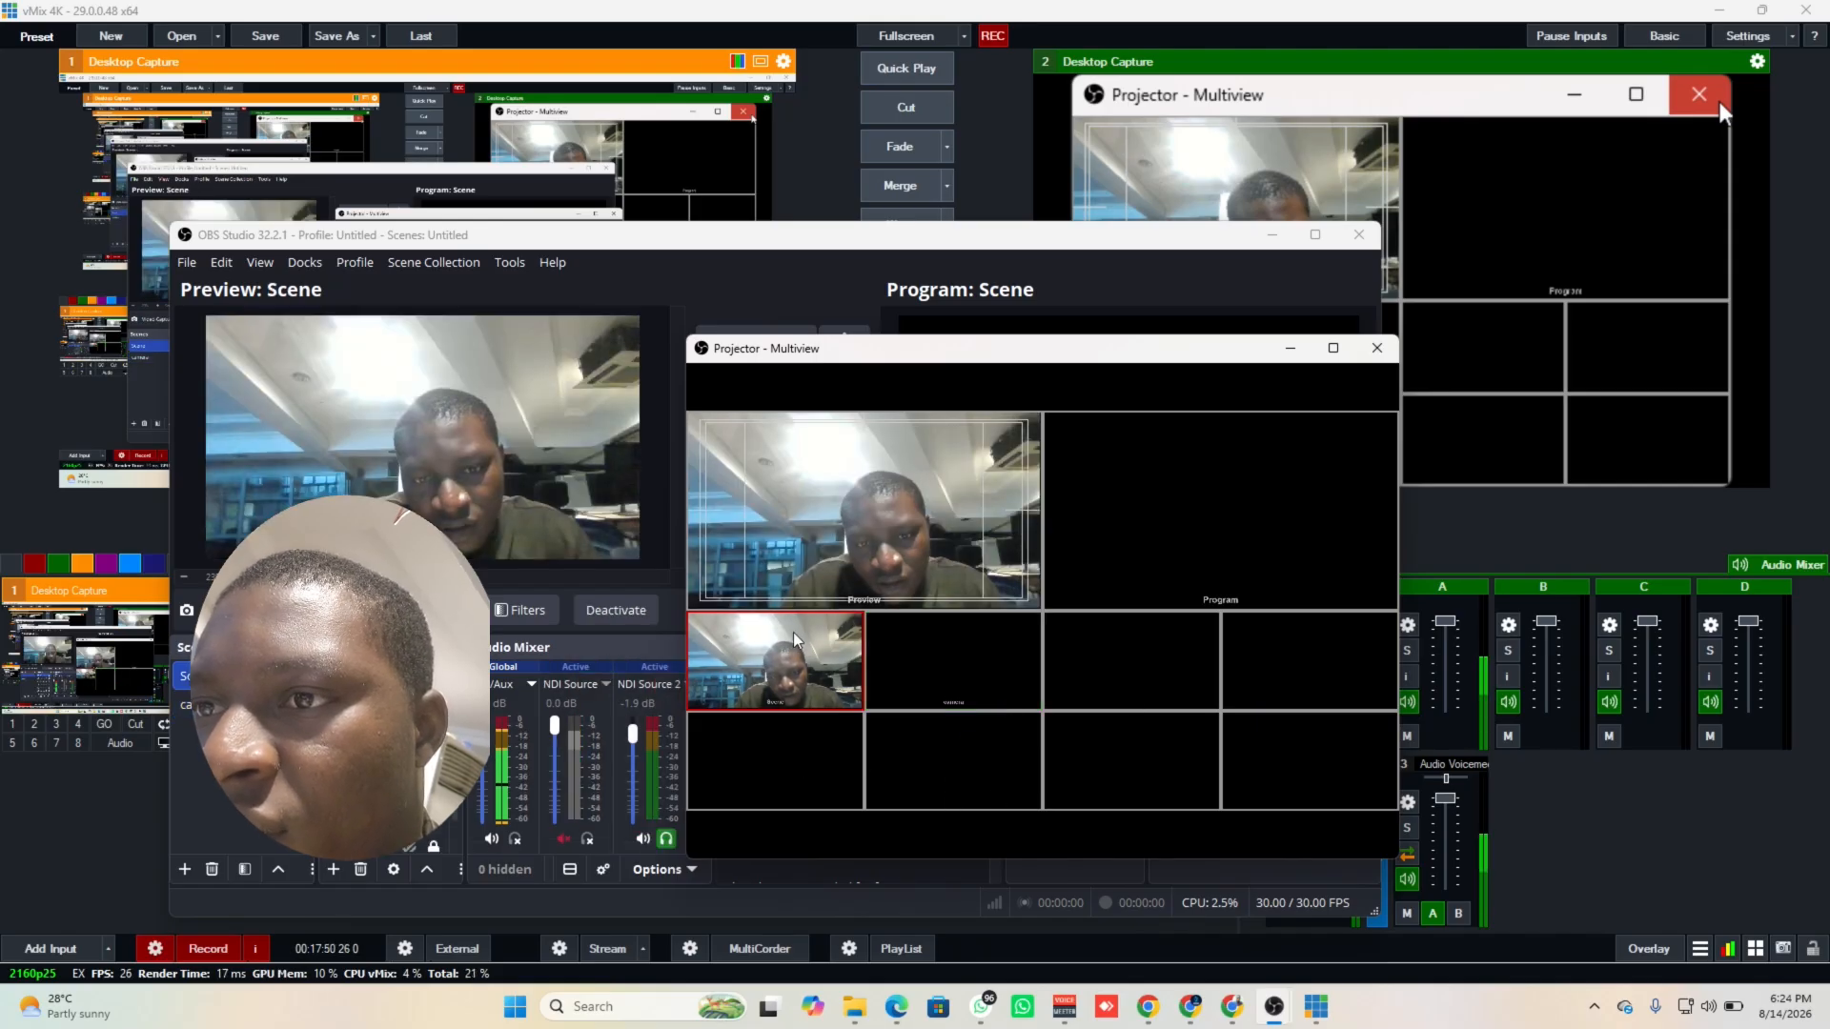
left_click(911, 655)
left_click(823, 659)
left_click(903, 657)
left_click(844, 653)
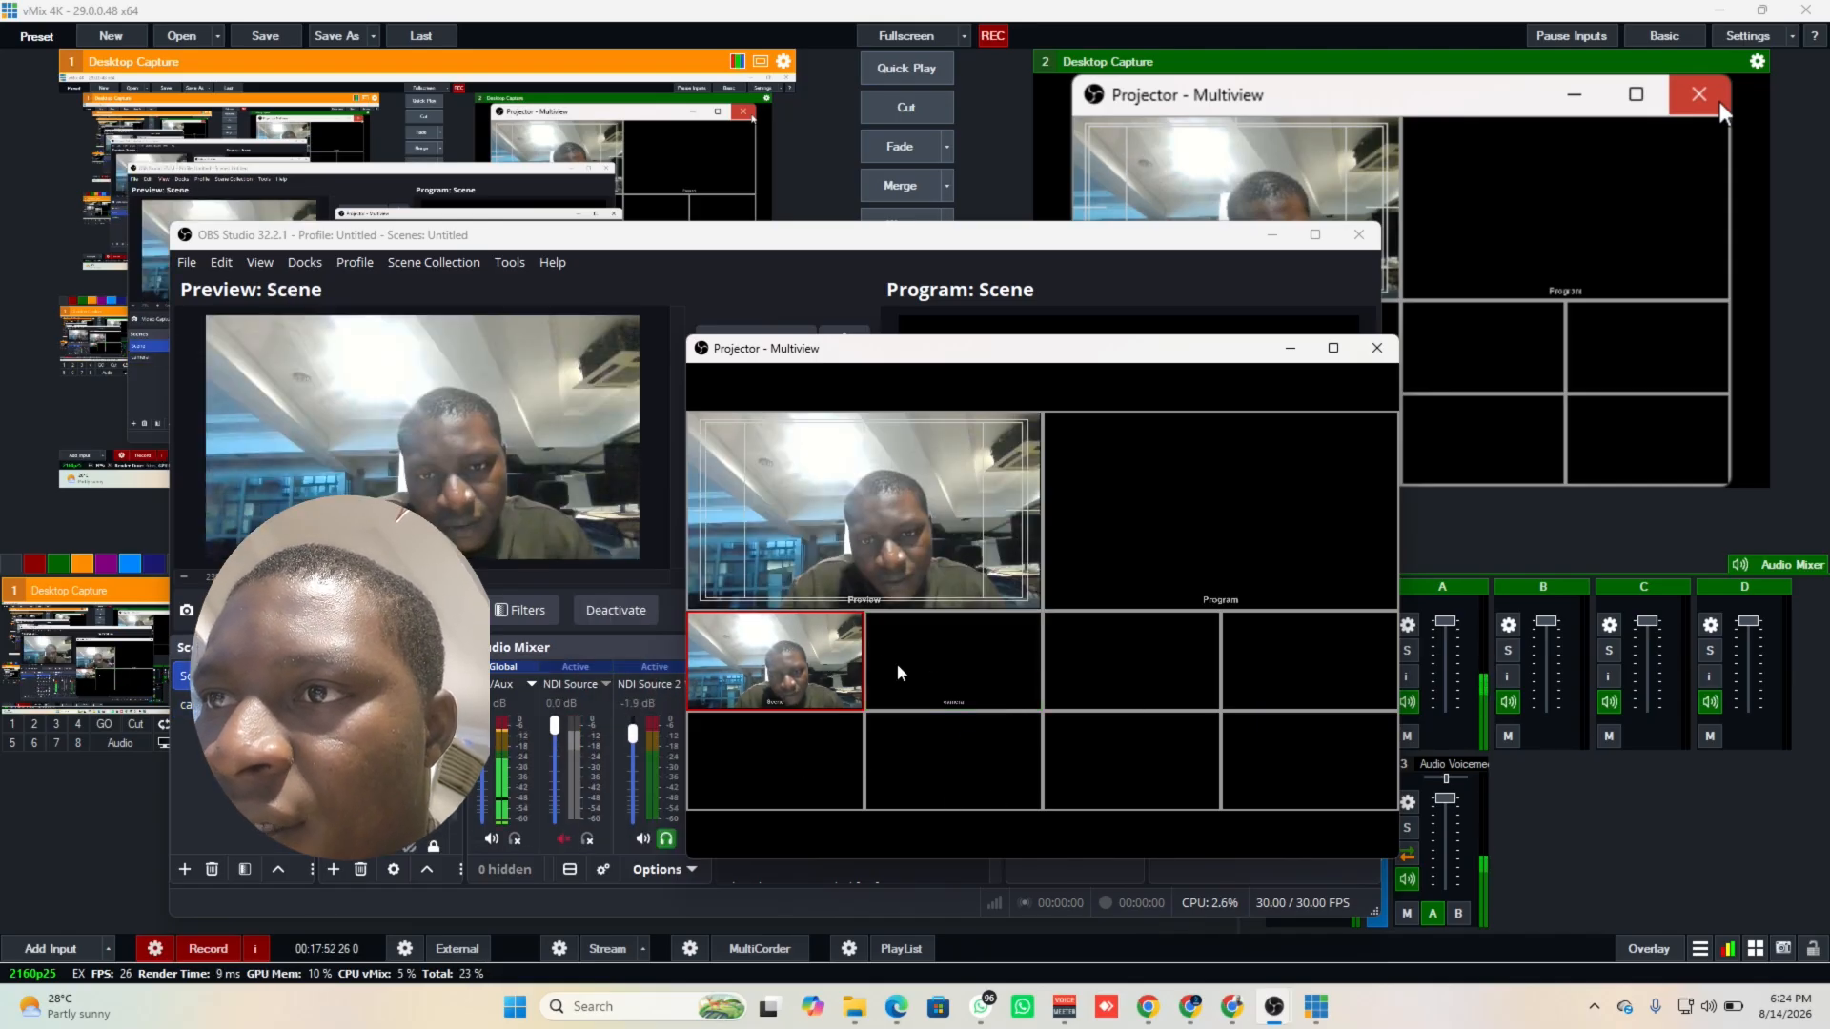
left_click(896, 664)
left_click(793, 669)
left_click(905, 662)
left_click(815, 681)
left_click(905, 667)
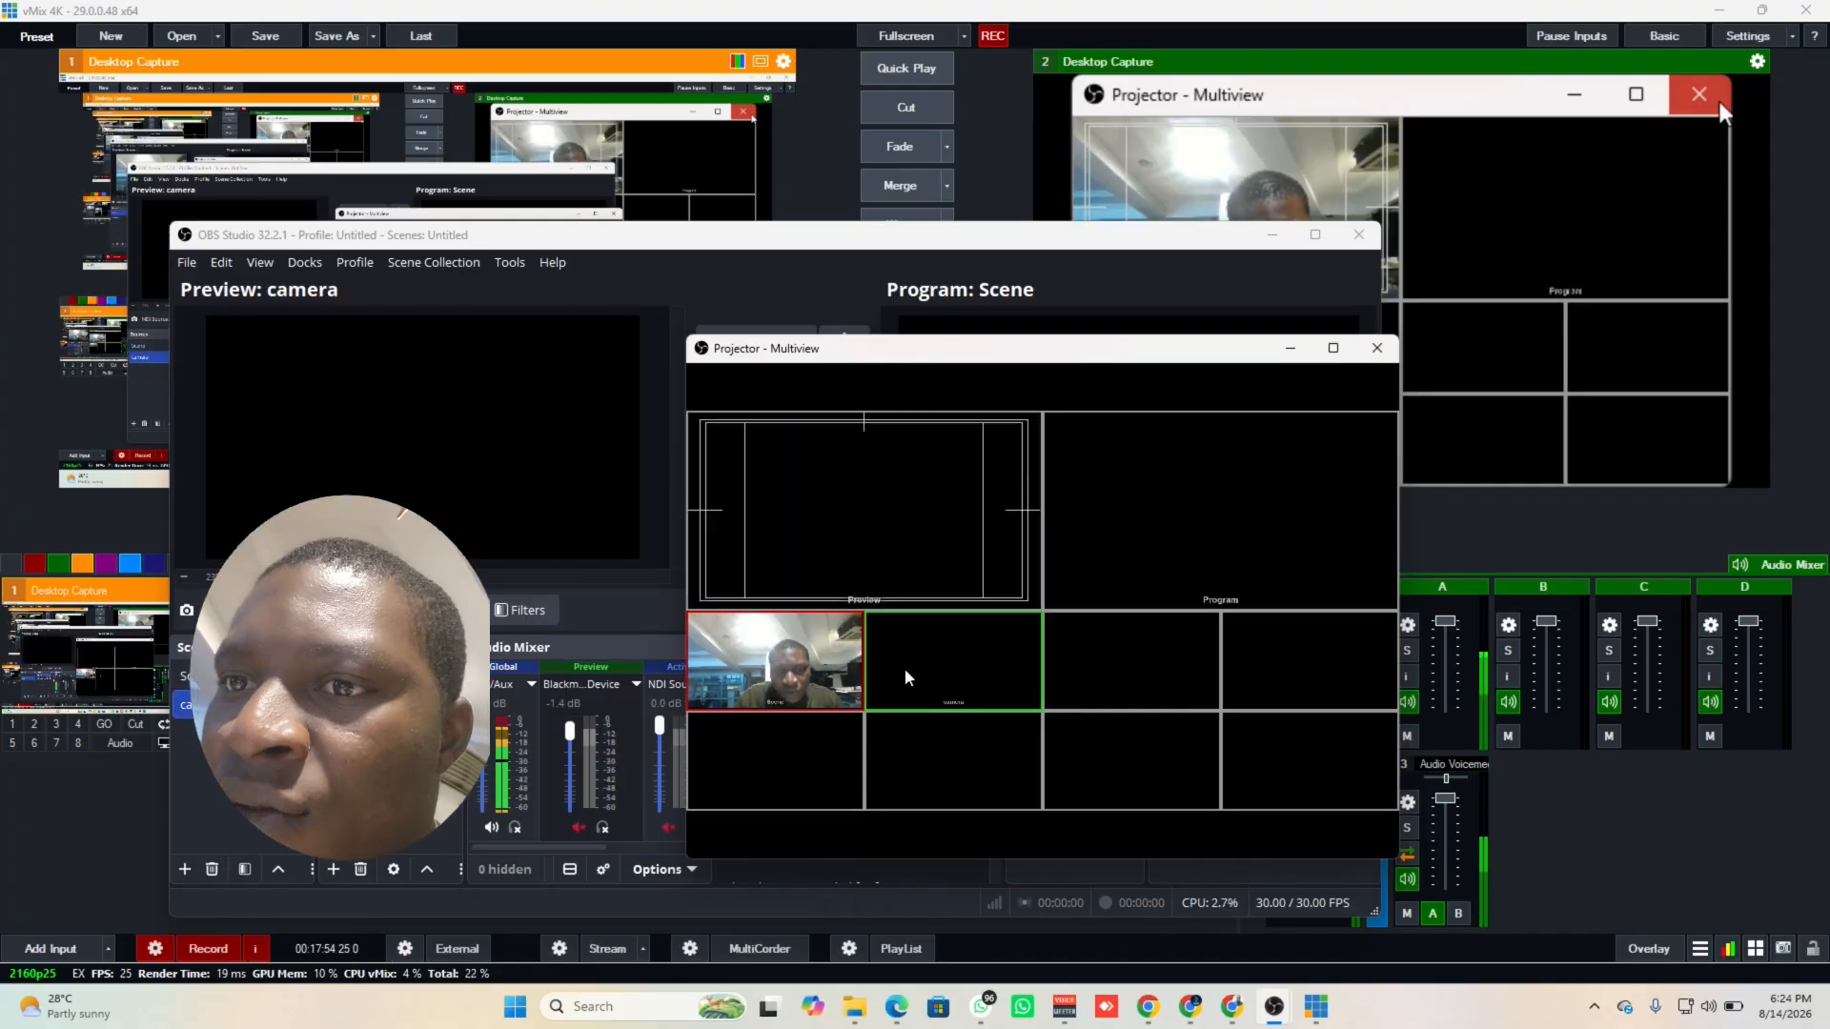
left_click(817, 676)
left_click(894, 678)
left_click(839, 679)
left_click(947, 674)
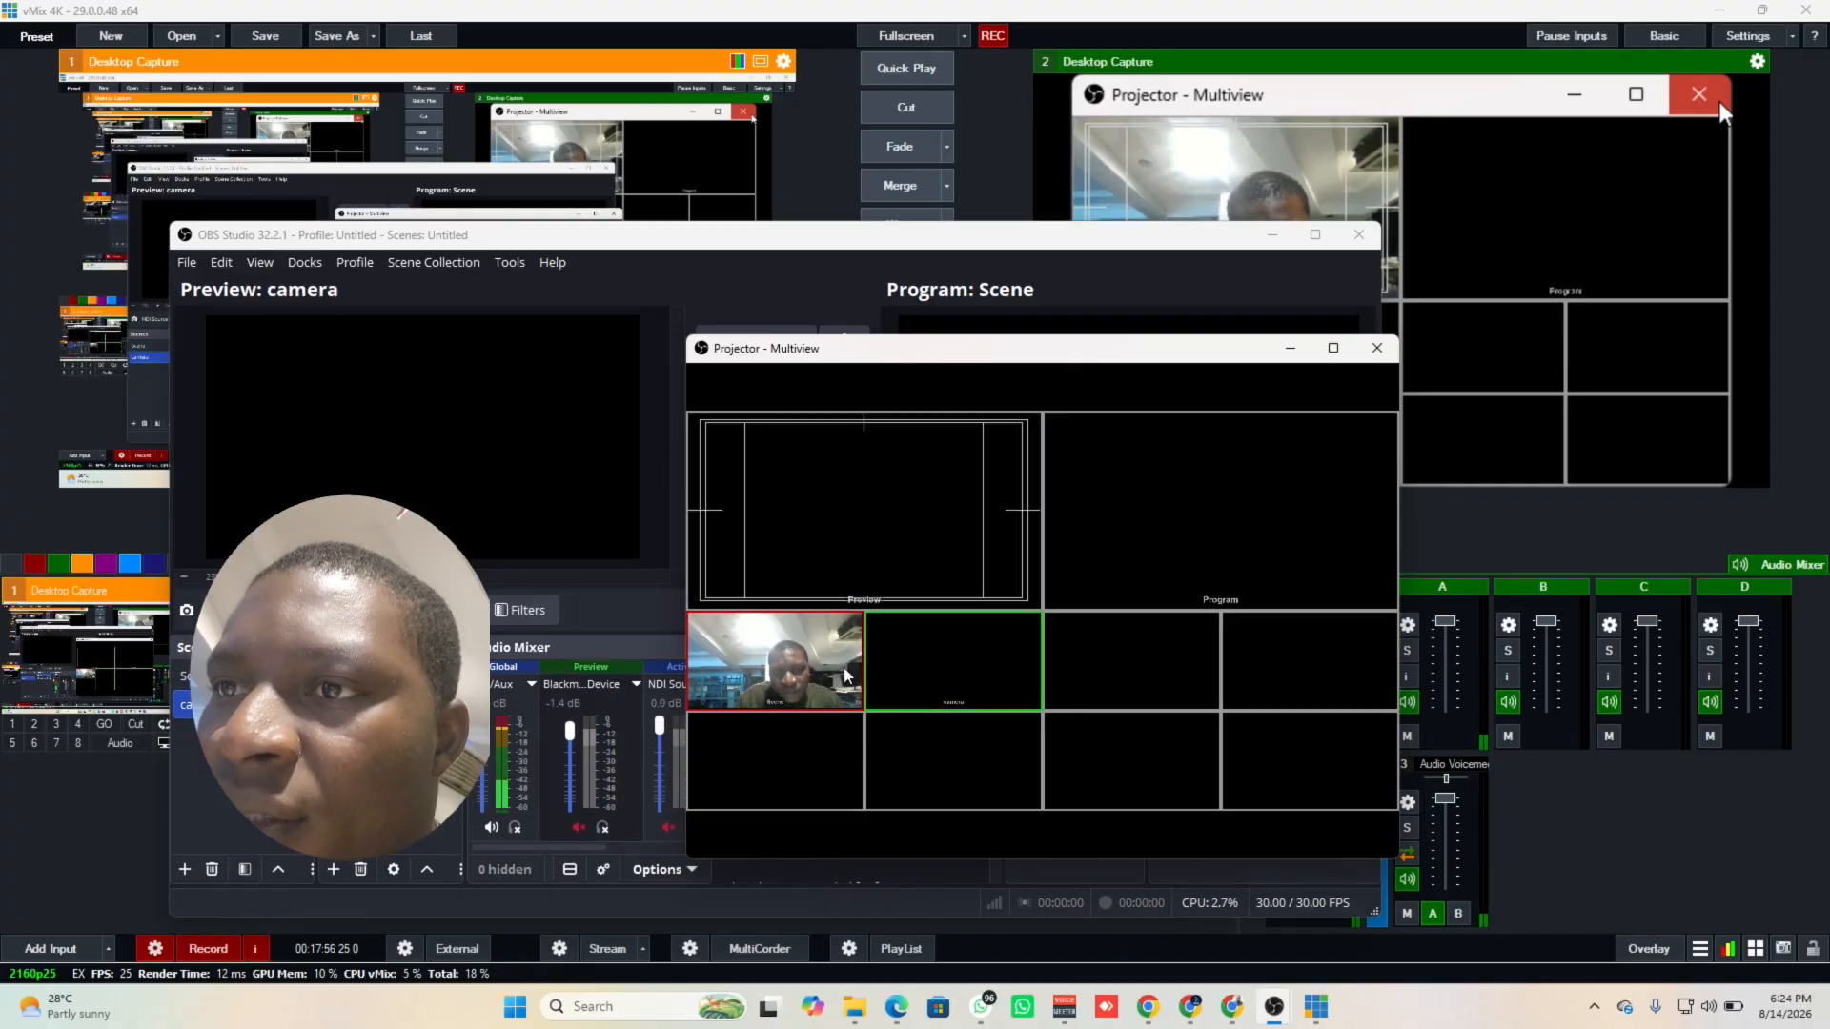
left_click(829, 667)
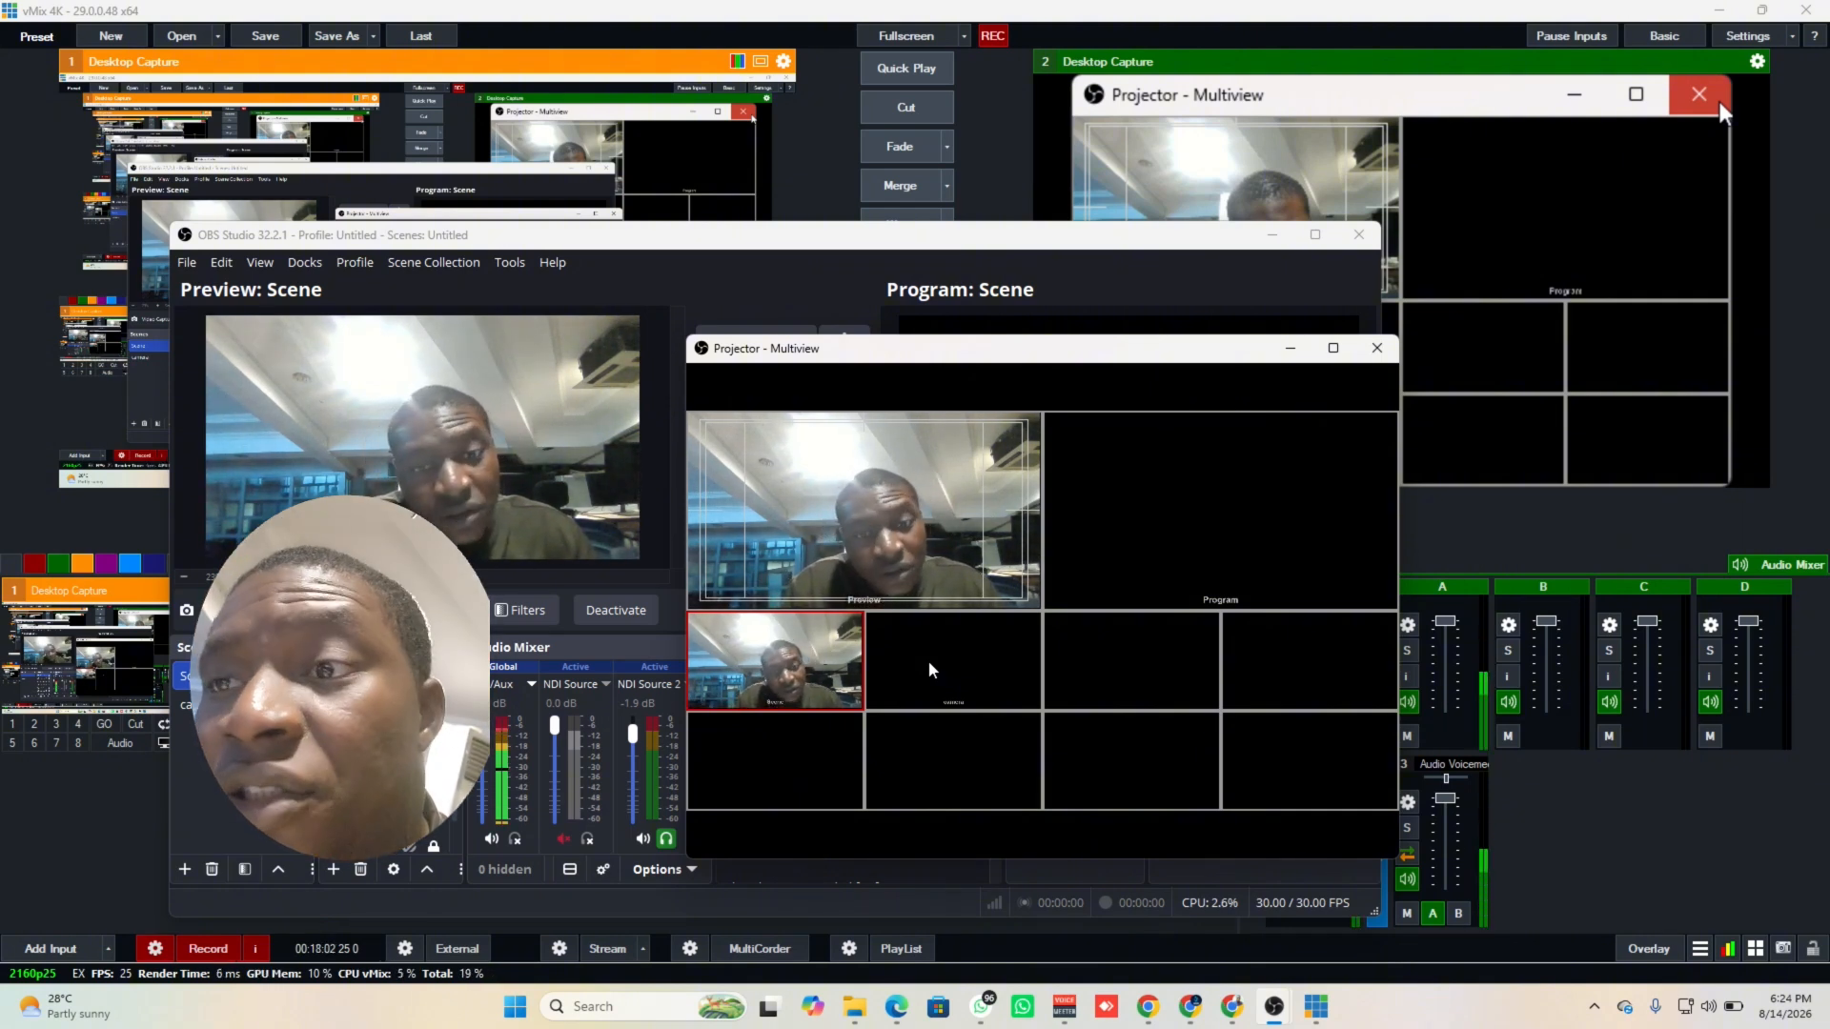
left_click(1375, 351)
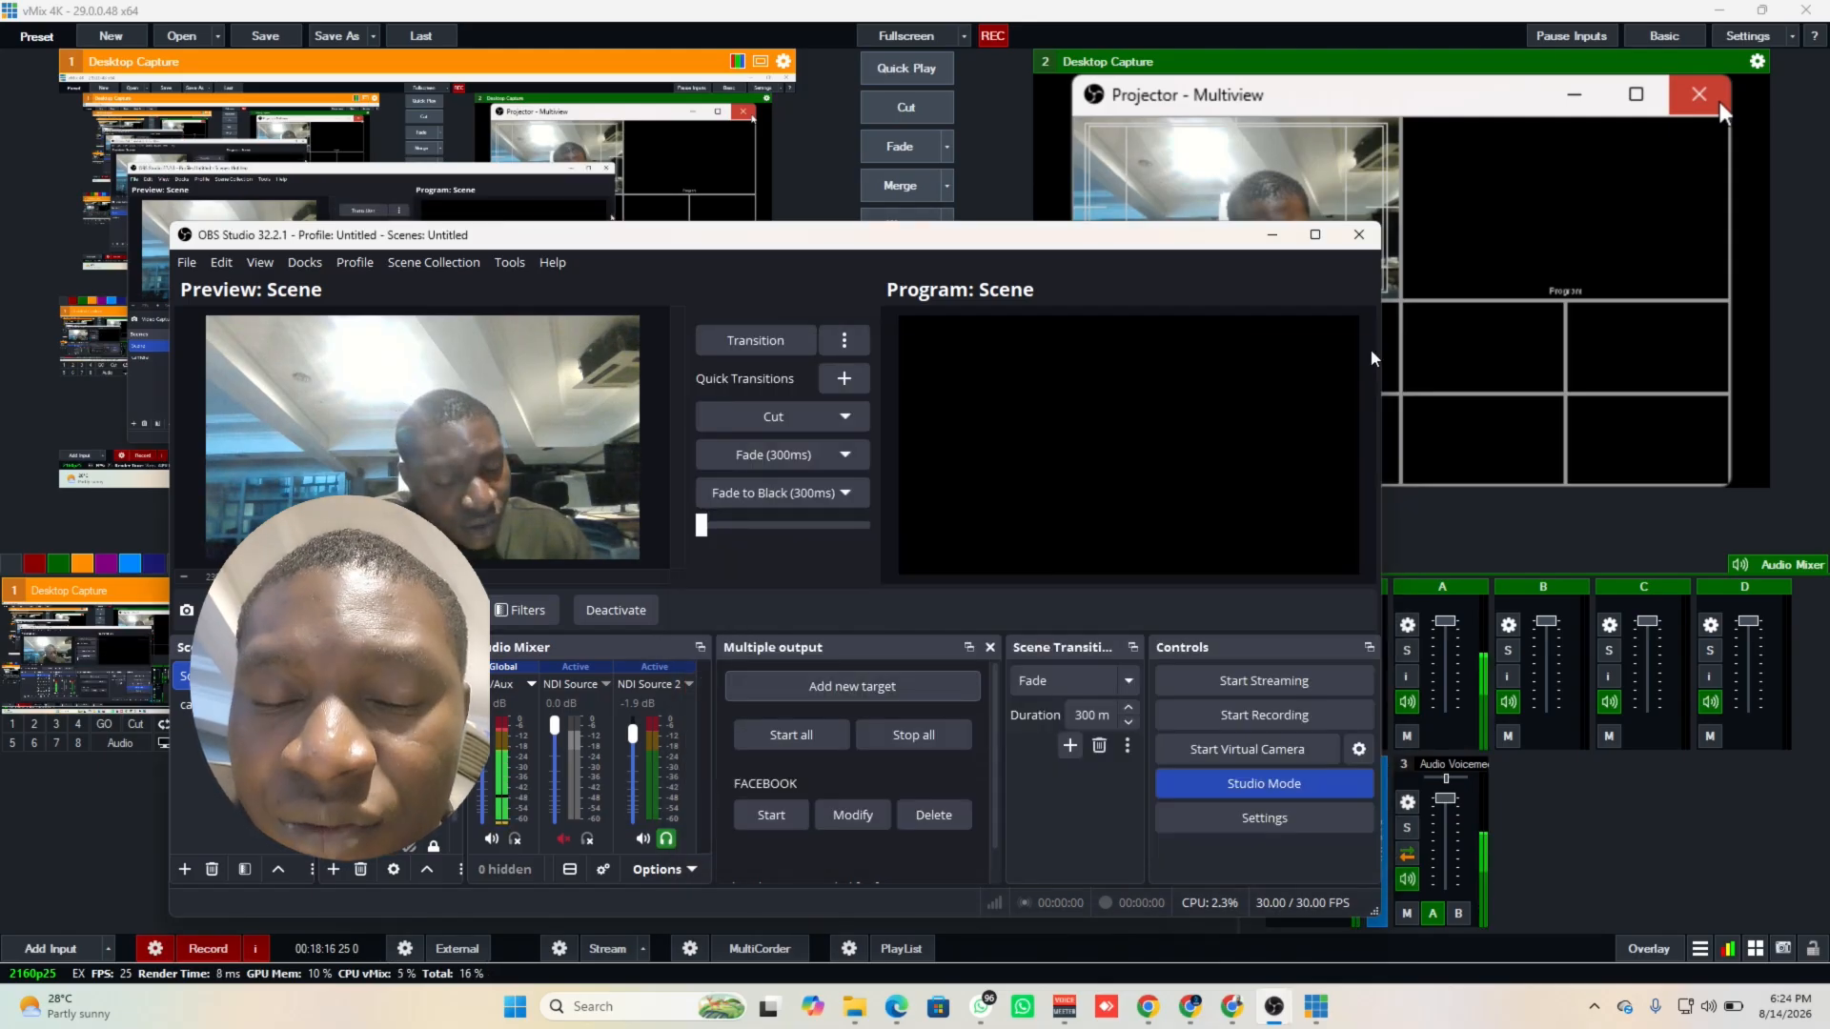